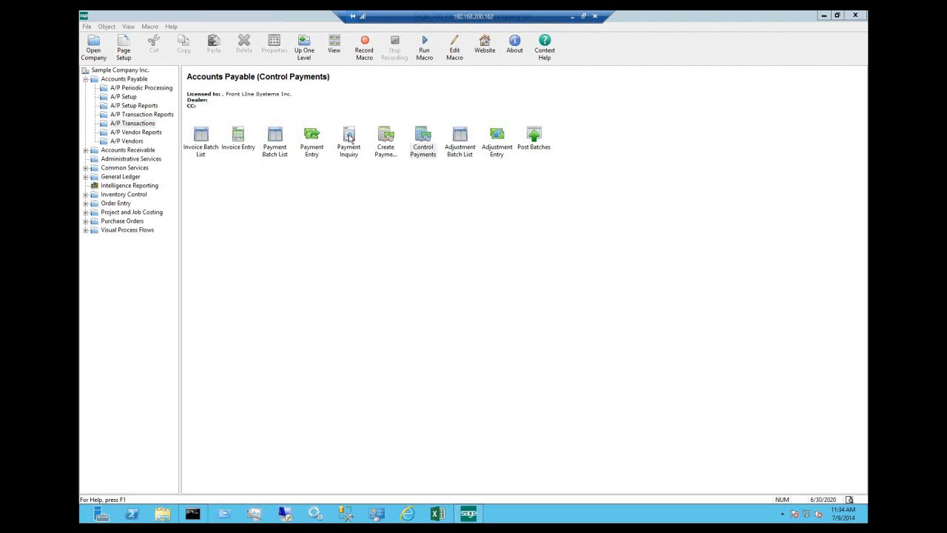
pyautogui.click(288, 134)
pyautogui.click(273, 135)
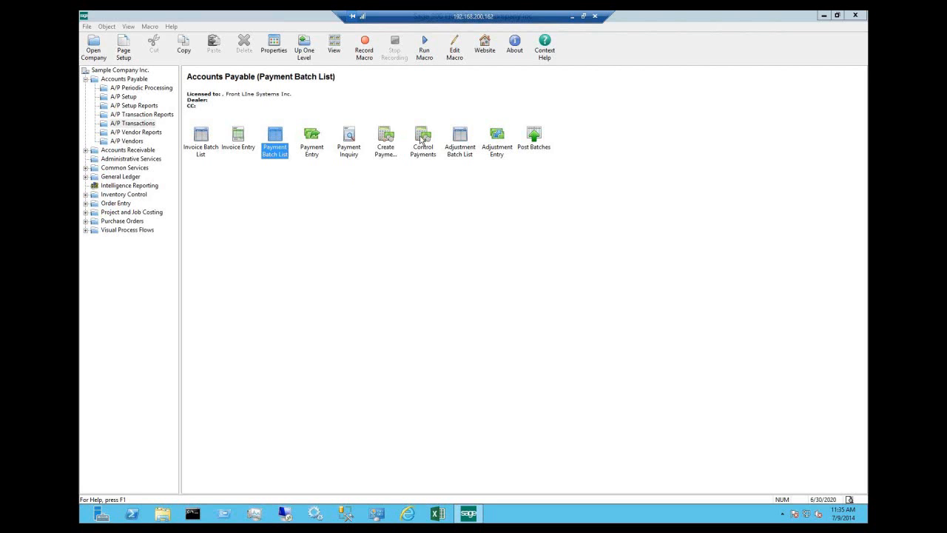
pyautogui.click(384, 137)
pyautogui.click(385, 137)
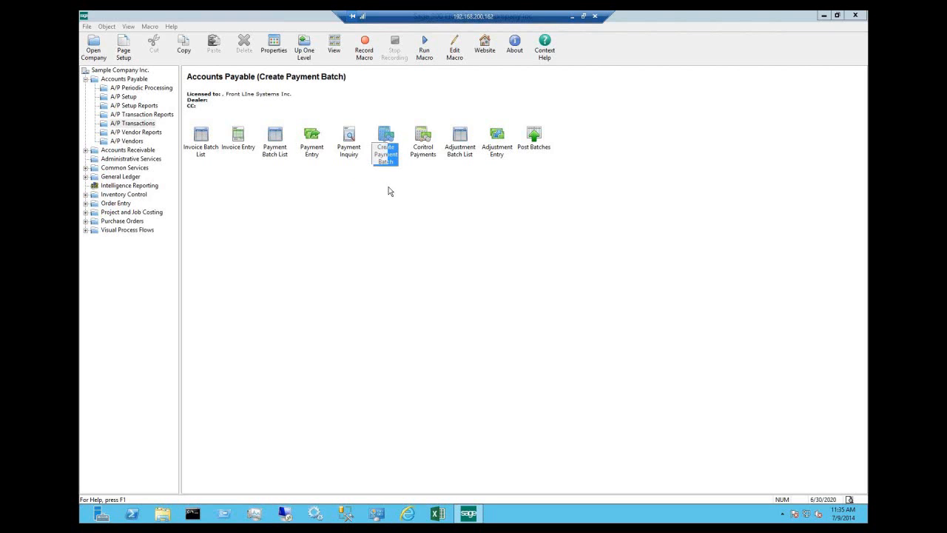
# Open Control Payments and choose Chloride Systems as the vendor for a single document
pyautogui.click(427, 137)
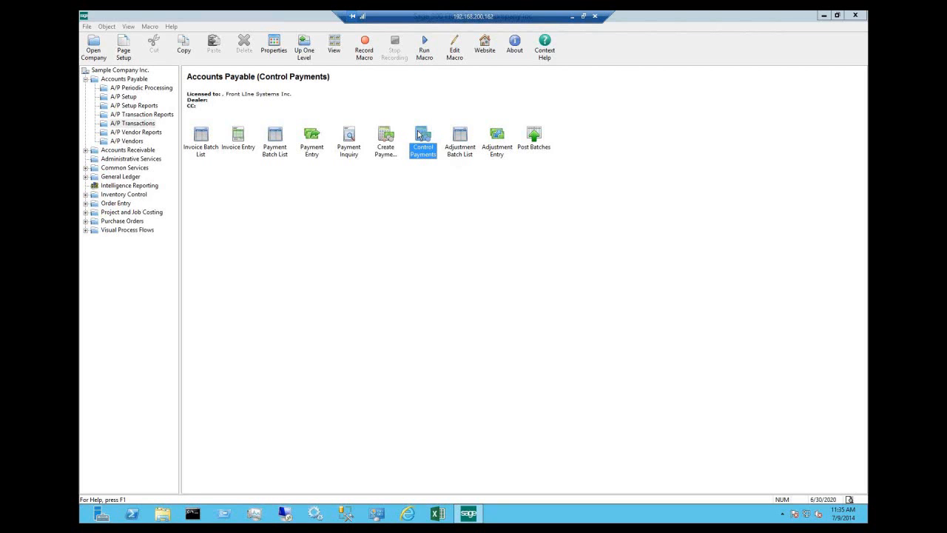
pyautogui.doubleClick(425, 139)
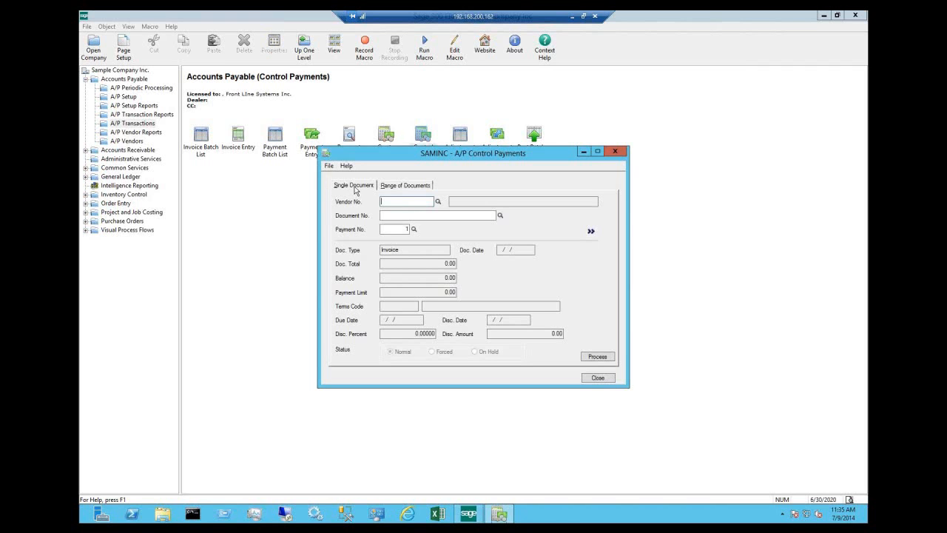
pyautogui.click(396, 187)
pyautogui.click(361, 188)
pyautogui.click(438, 202)
pyautogui.click(438, 202)
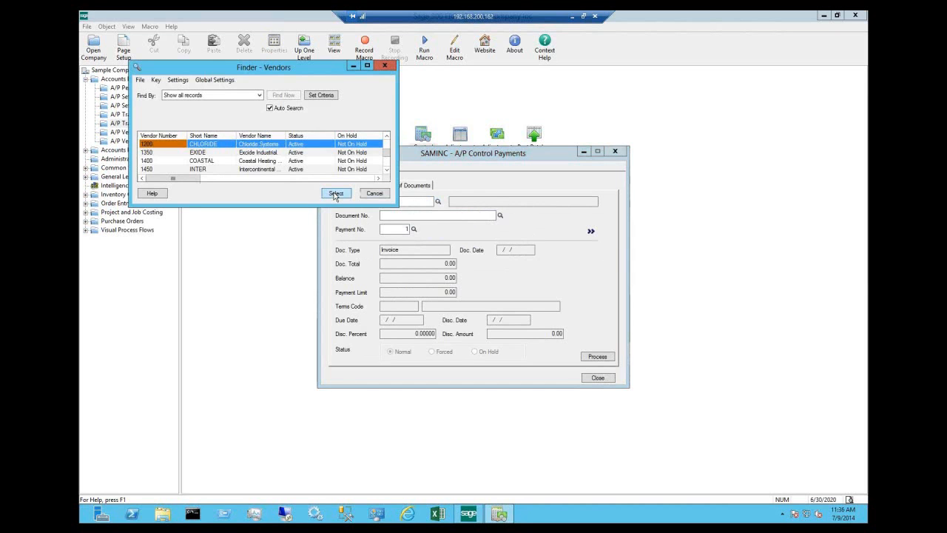
pyautogui.click(334, 192)
# Select document IN120131 and load the details of its payment number 1
pyautogui.click(500, 215)
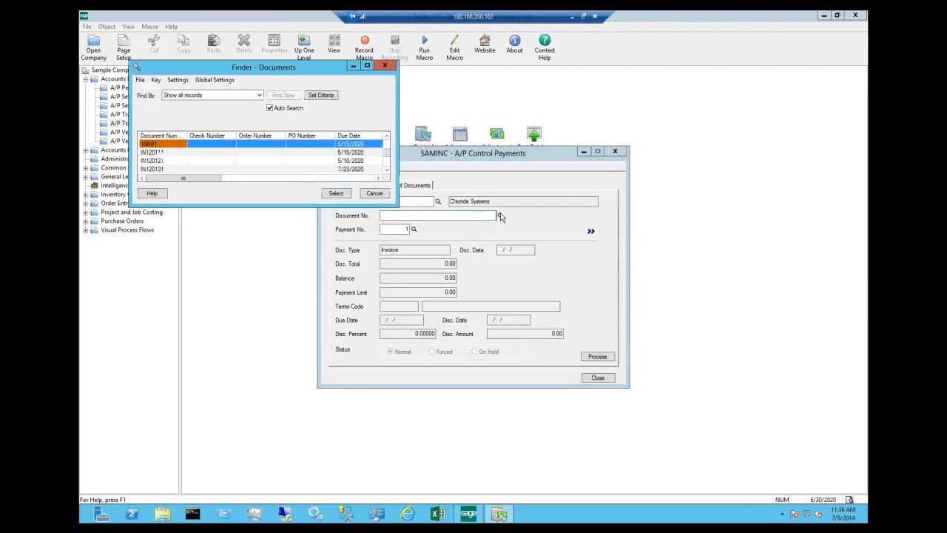
pyautogui.click(339, 170)
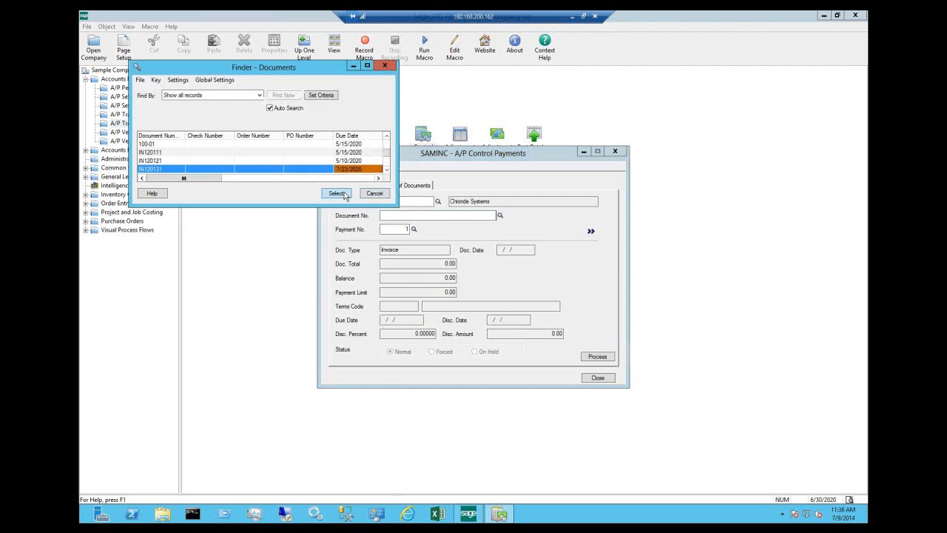
pyautogui.click(335, 192)
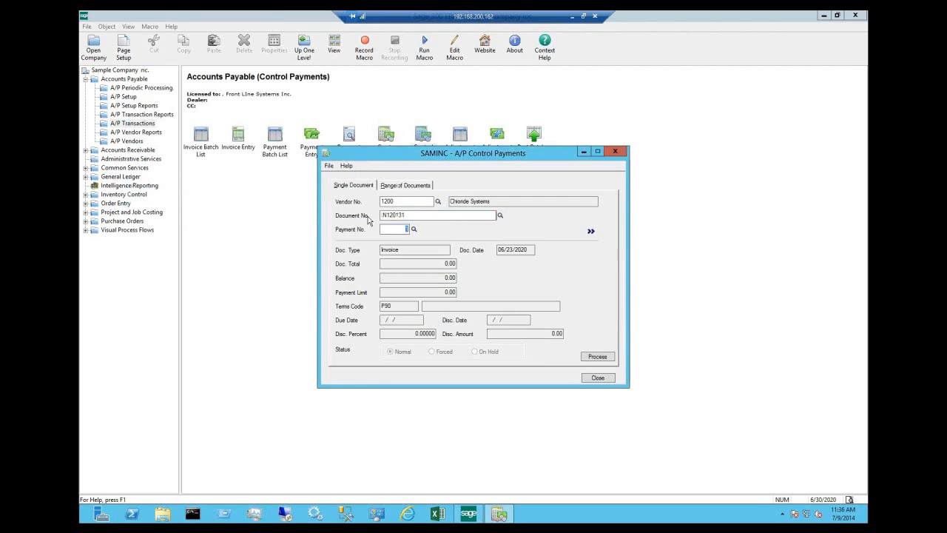
pyautogui.click(592, 232)
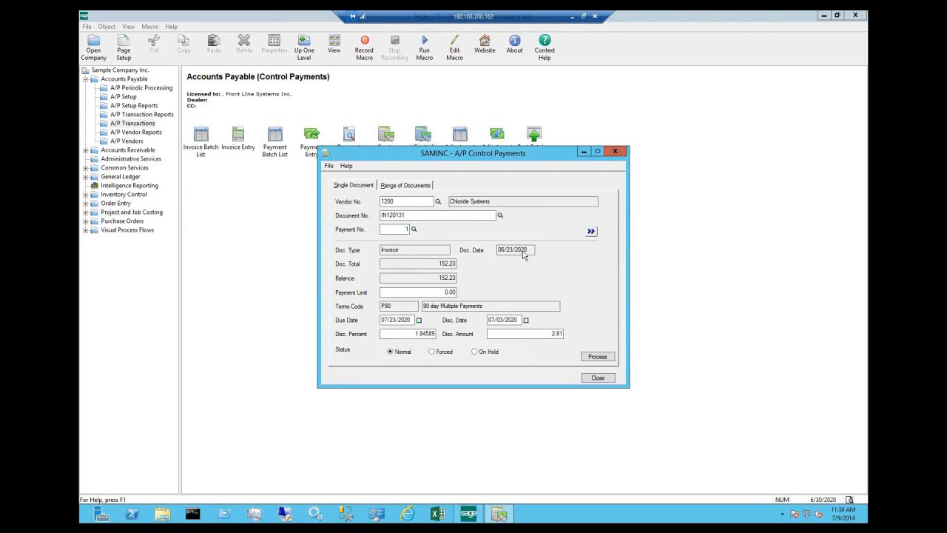
# Set the status of invoice IN120131 to On Hold, process the change and dismiss the message
pyautogui.click(444, 293)
pyautogui.click(399, 320)
pyautogui.click(518, 320)
pyautogui.click(432, 352)
pyautogui.click(475, 353)
pyautogui.click(432, 352)
pyautogui.click(598, 356)
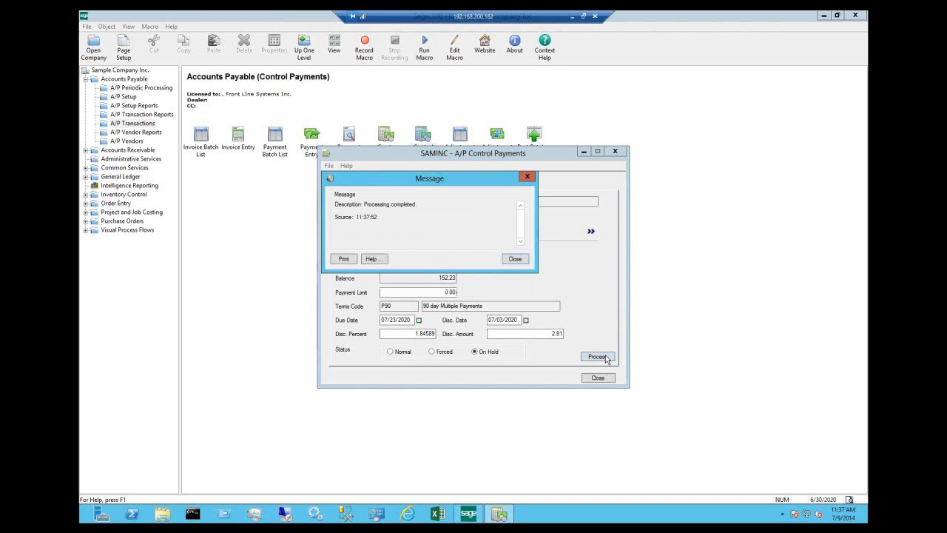
pyautogui.click(515, 259)
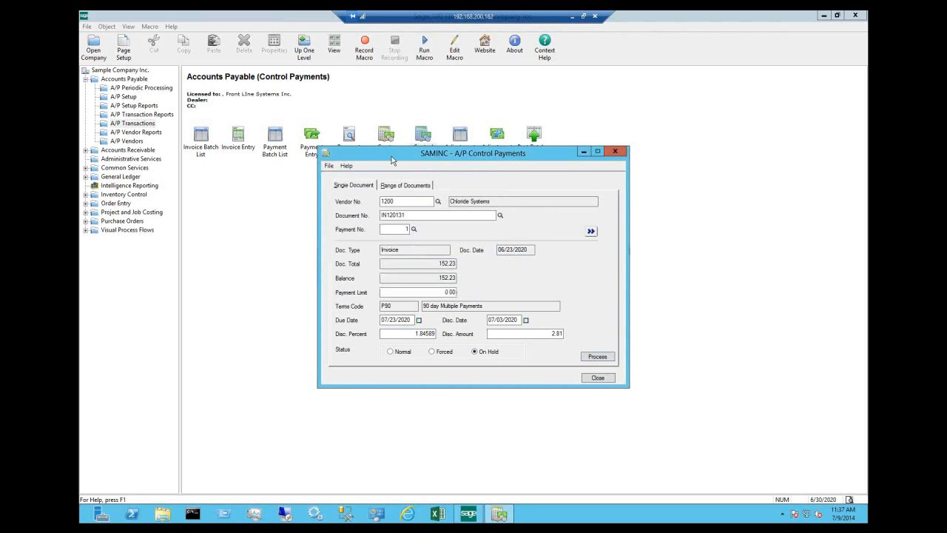
# Set the status of invoice IN120131 to Normal, process the change and dismiss the message
pyautogui.click(390, 352)
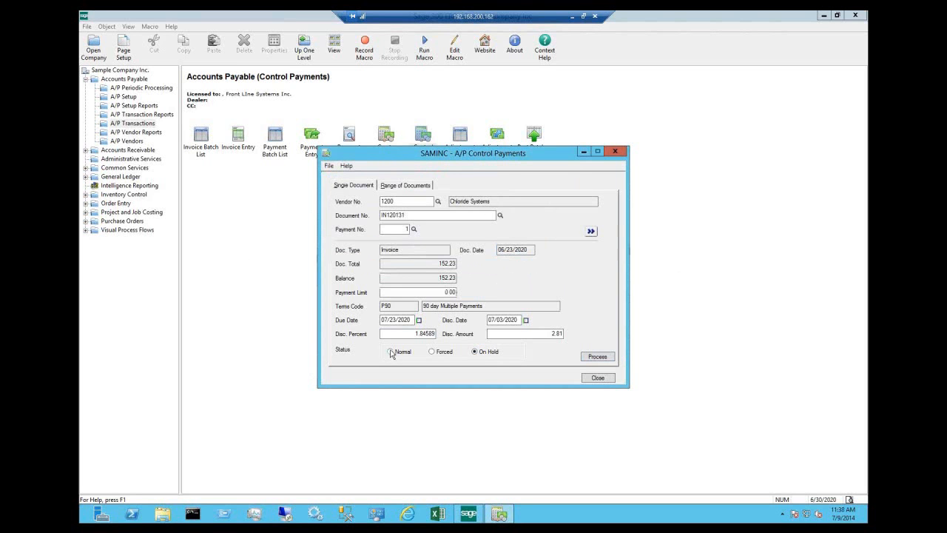
pyautogui.click(598, 356)
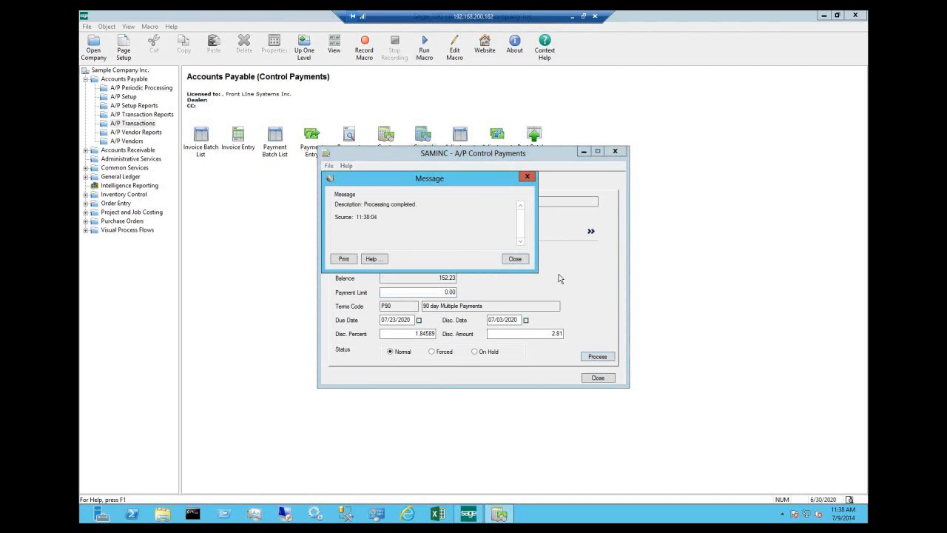
pyautogui.click(507, 260)
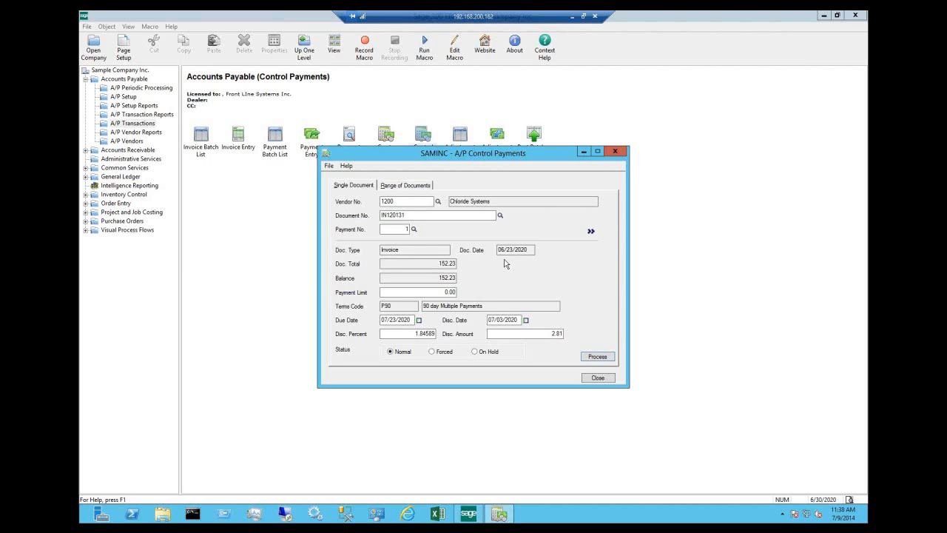
# Set up a range of documents with Chloride Systems as both the starting and ending vendor
pyautogui.click(404, 188)
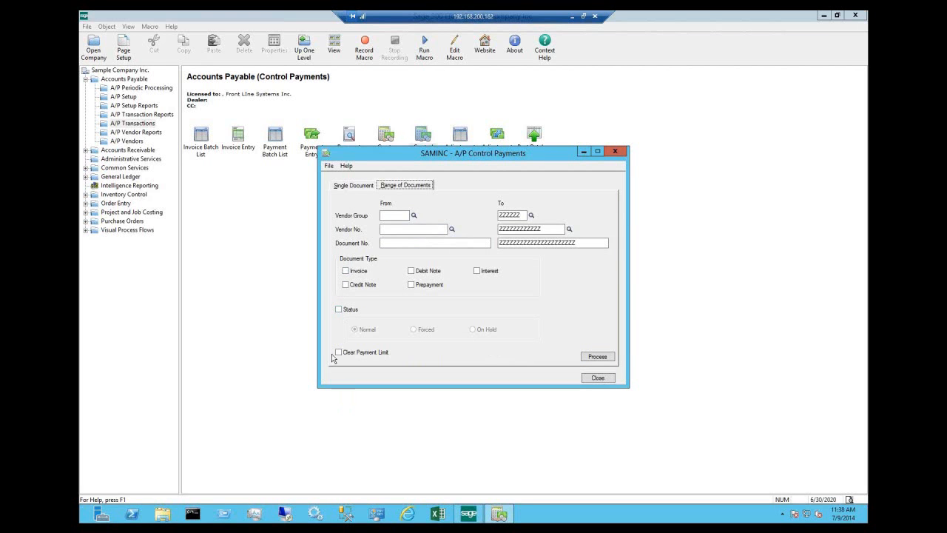
pyautogui.click(443, 231)
pyautogui.click(452, 229)
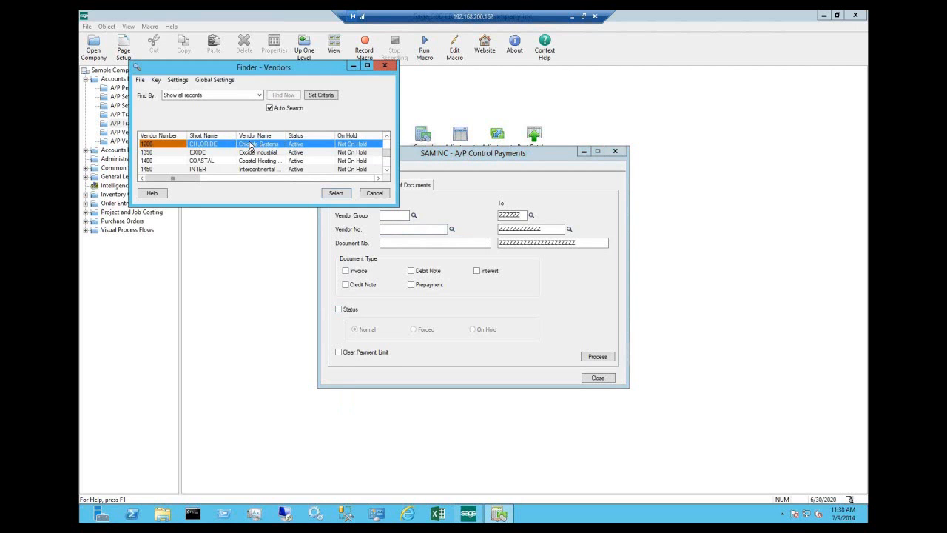
pyautogui.click(332, 194)
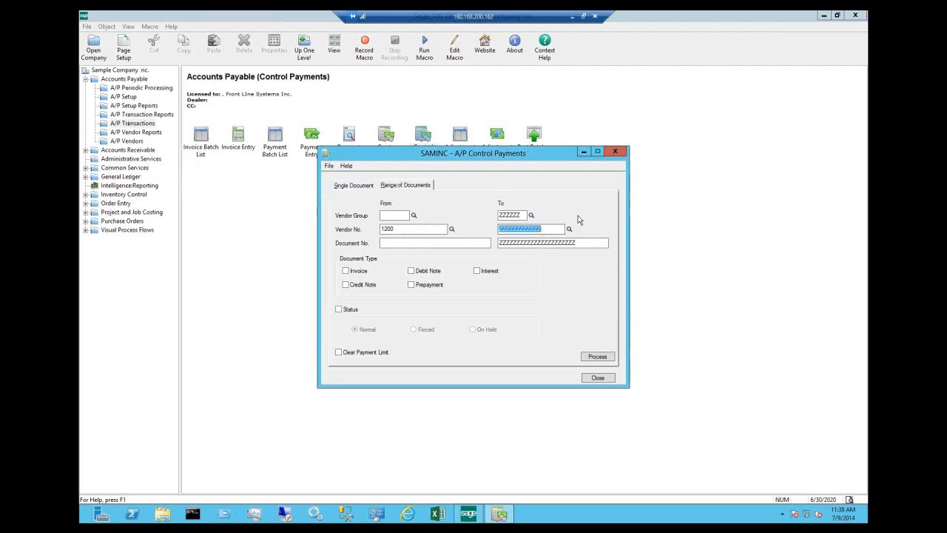
pyautogui.click(569, 230)
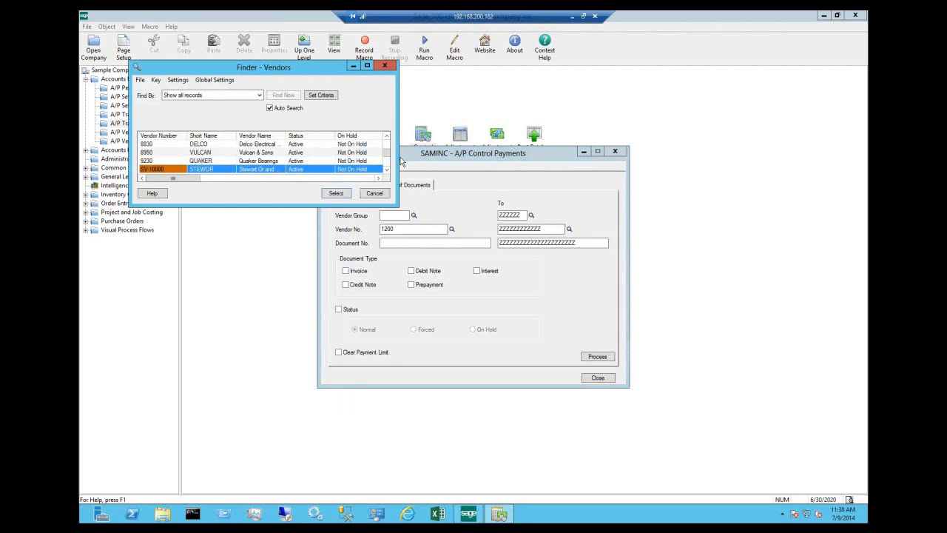
pyautogui.press('Up')
pyautogui.press('Up')
pyautogui.moveTo(413, 149); pyautogui.dragTo(410, 137)
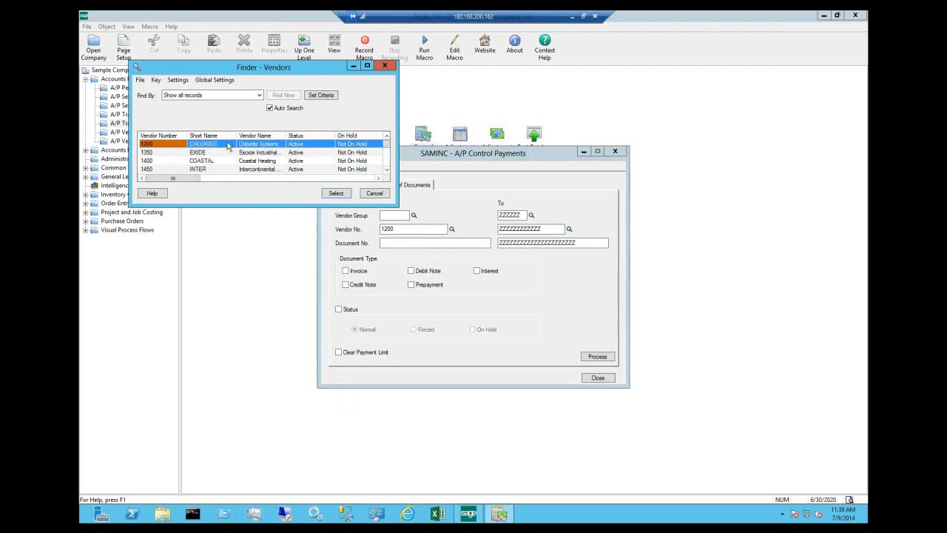
pyautogui.click(228, 142)
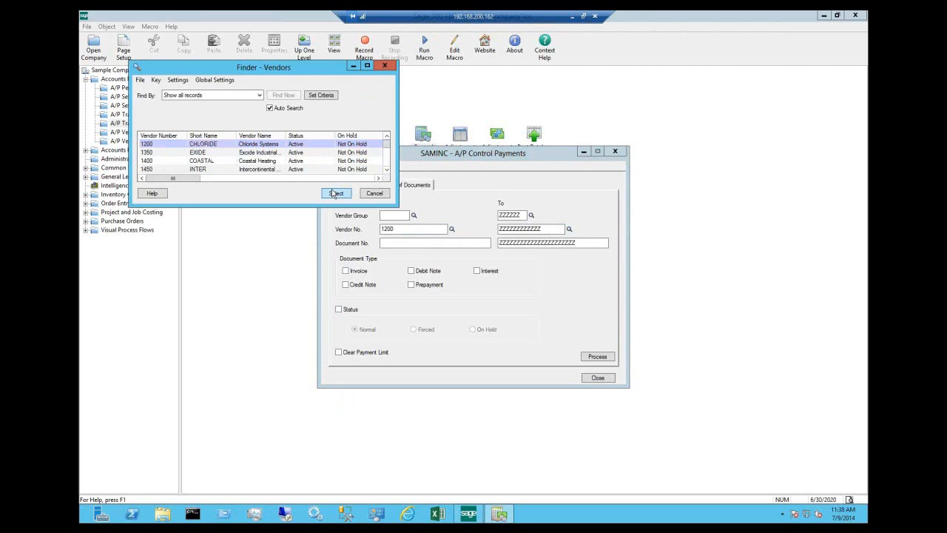
pyautogui.click(334, 193)
# Include the Invoice document type, set the status to Forced and process the vendor's document range
pyautogui.click(346, 272)
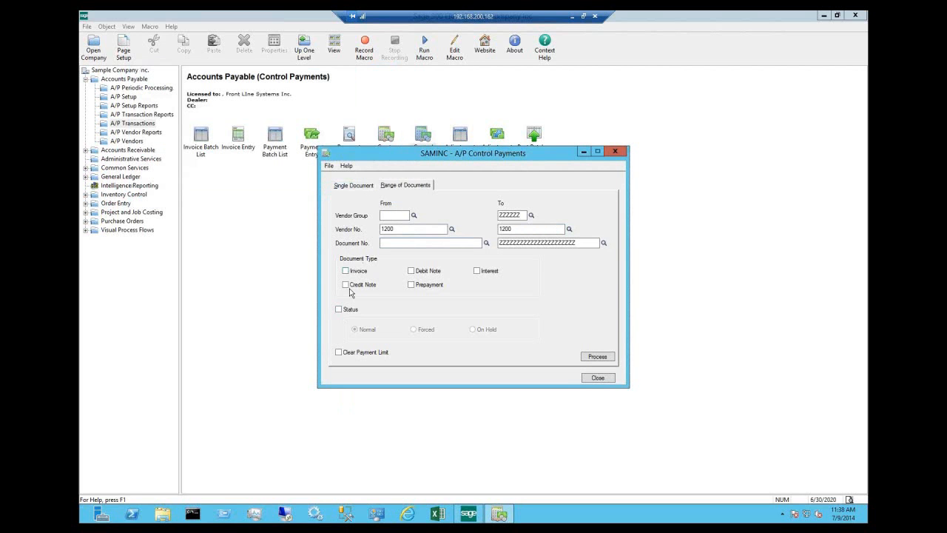
pyautogui.click(339, 309)
pyautogui.click(414, 330)
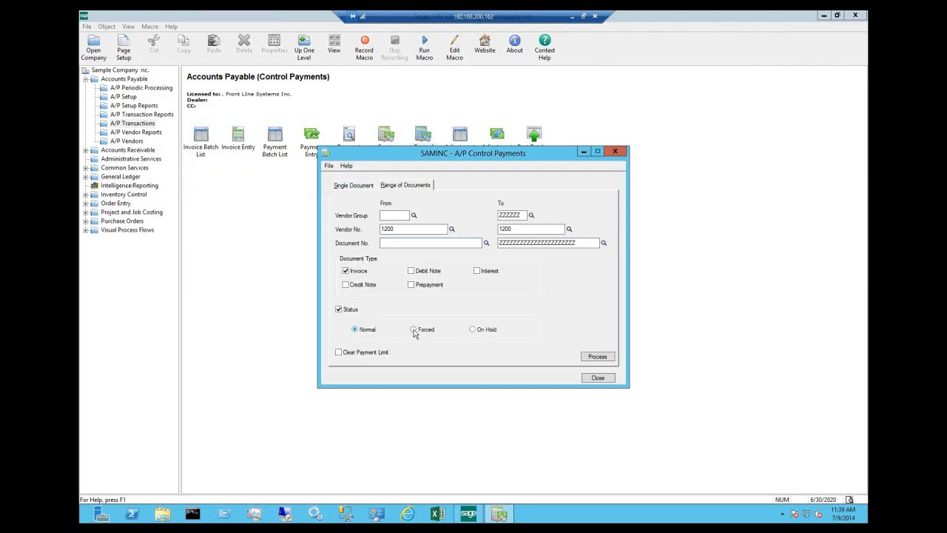
pyautogui.click(598, 357)
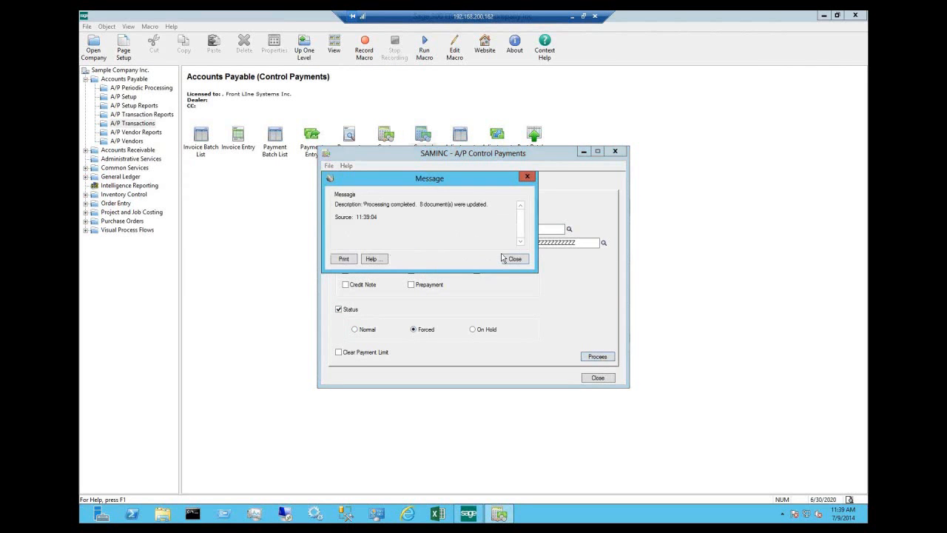
pyautogui.click(525, 259)
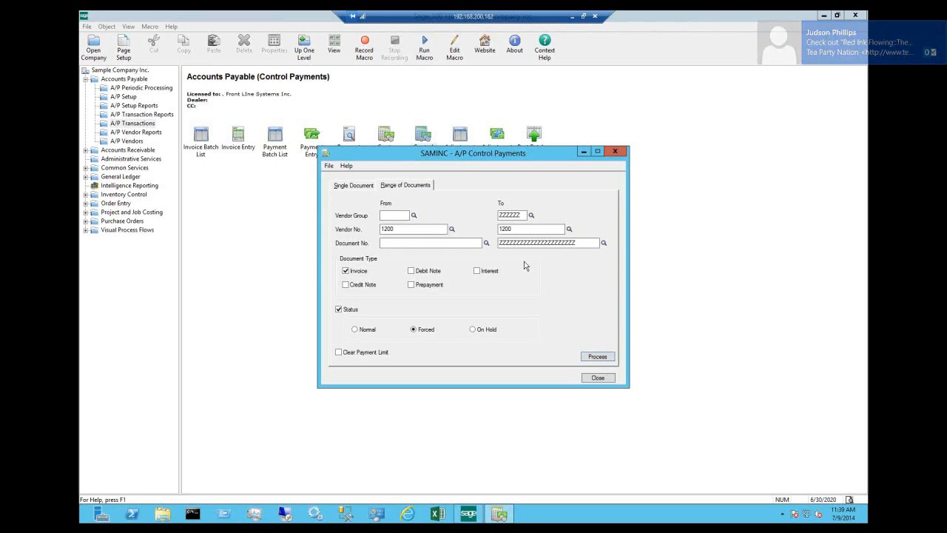
# Set the status for the range of invoices to Normal, process it and dismiss the message
pyautogui.click(355, 331)
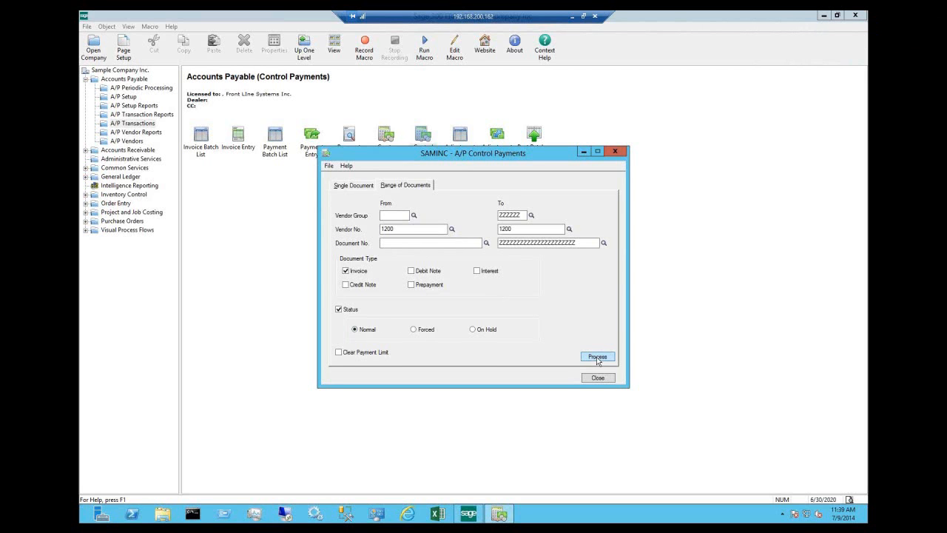
pyautogui.click(598, 357)
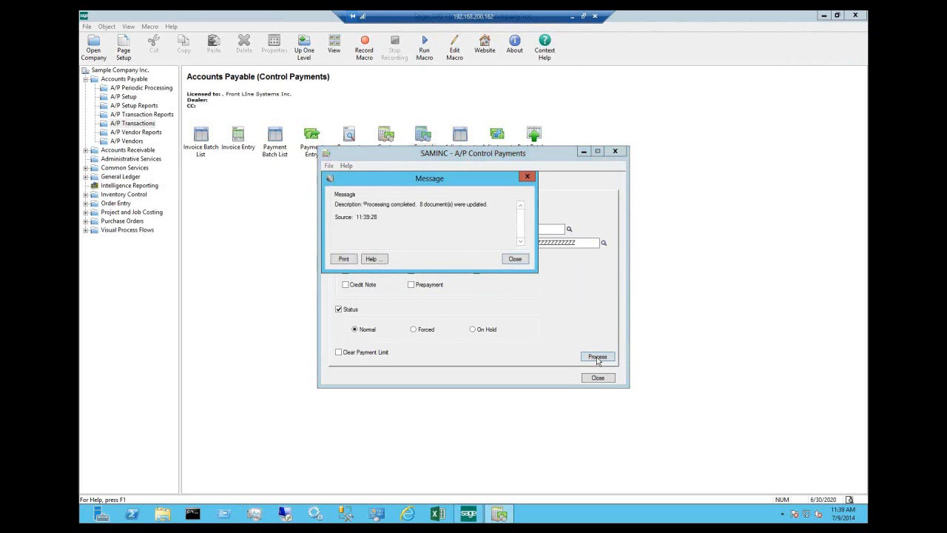
pyautogui.click(516, 259)
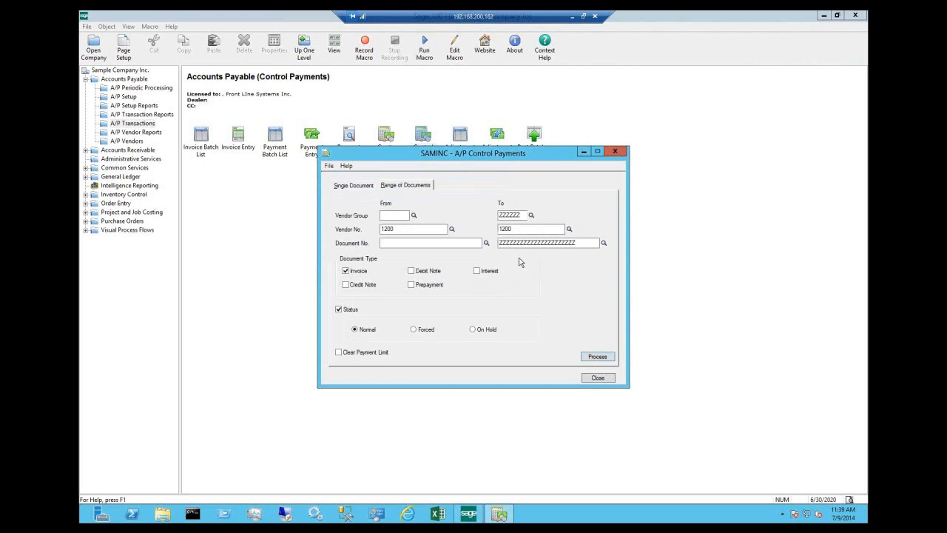
# Return to the single document and go through its payment number 1 to the Payment Limit field
pyautogui.click(358, 189)
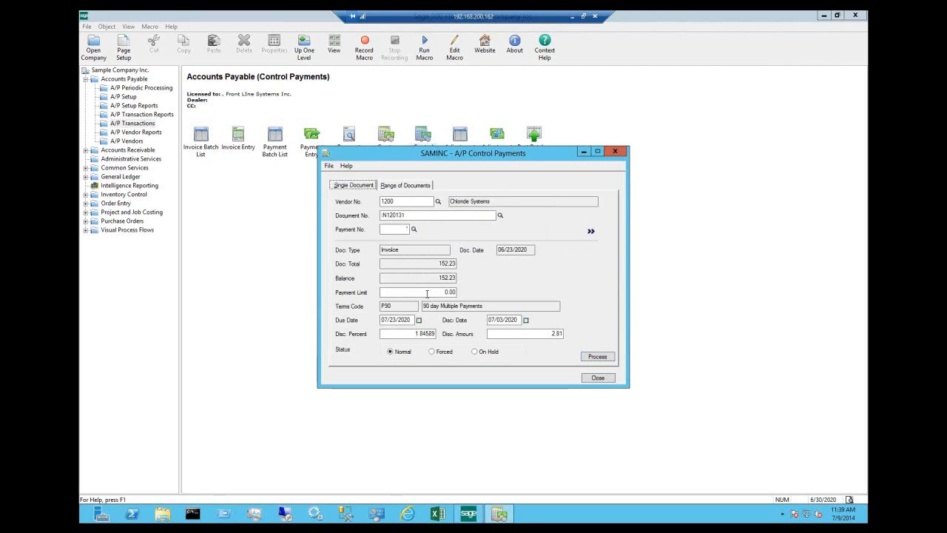
pyautogui.write('1')
pyautogui.press('Tab')
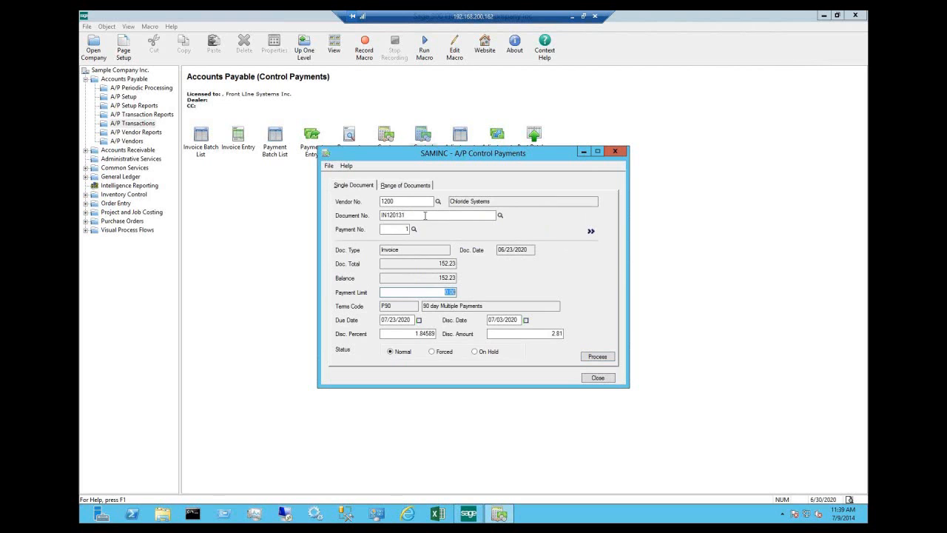
# For the range of documents, enable Clear Payment Limit and turn off the Status change
pyautogui.click(419, 188)
pyautogui.click(338, 352)
pyautogui.click(339, 310)
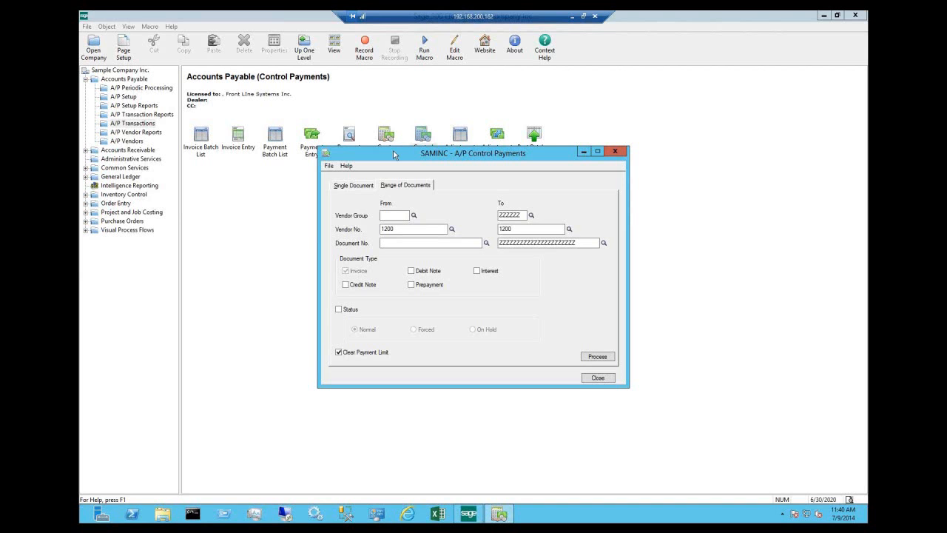
# Move the Control Payments window out of the way and open Create Payment Batch
pyautogui.moveTo(394, 154); pyautogui.dragTo(627, 37)
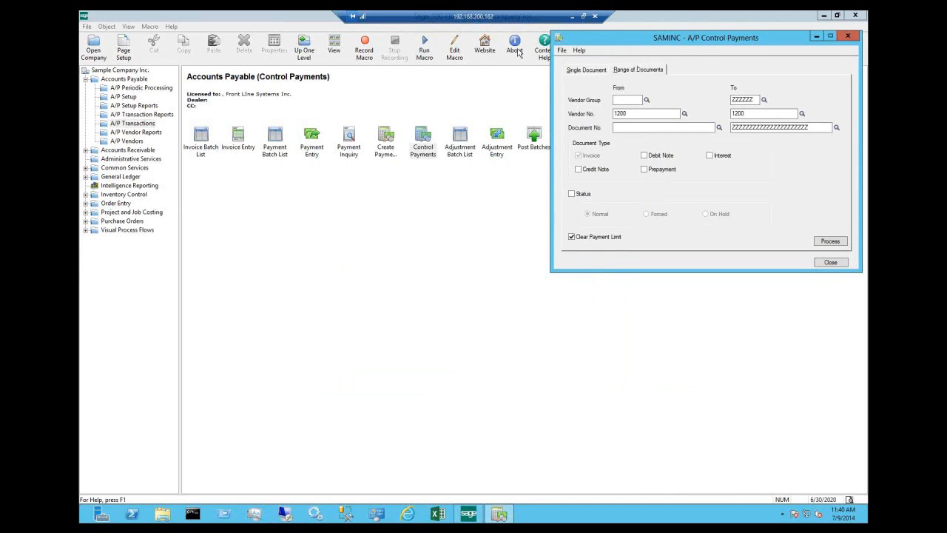
pyautogui.click(388, 139)
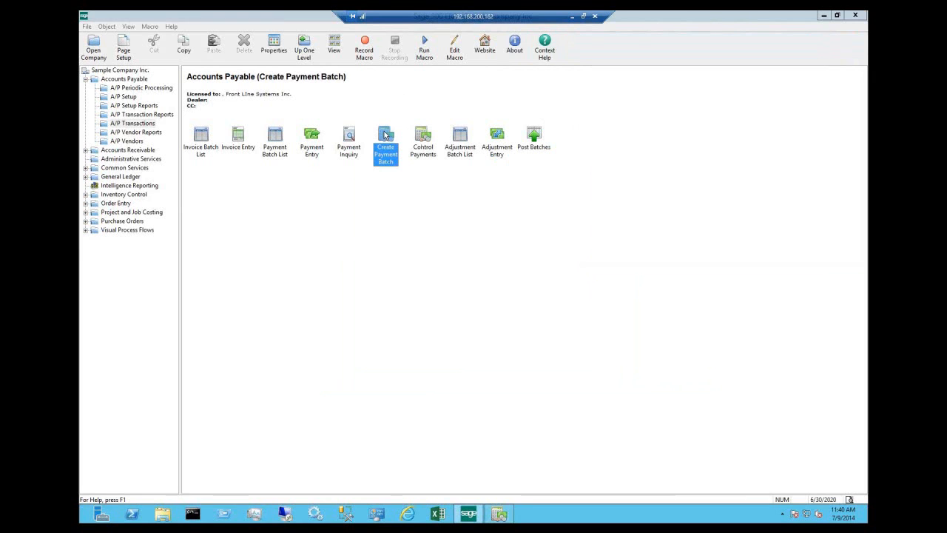
pyautogui.click(270, 141)
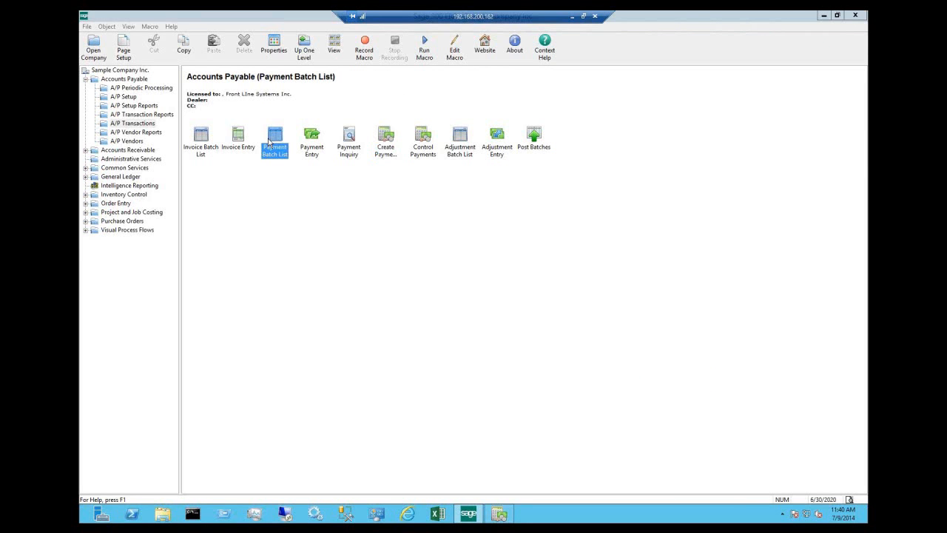
pyautogui.click(387, 140)
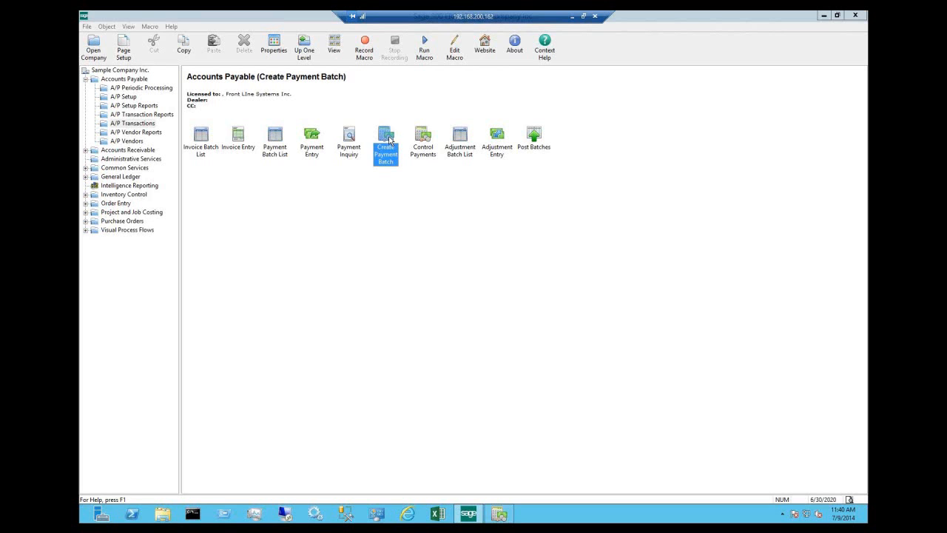
pyautogui.doubleClick(386, 140)
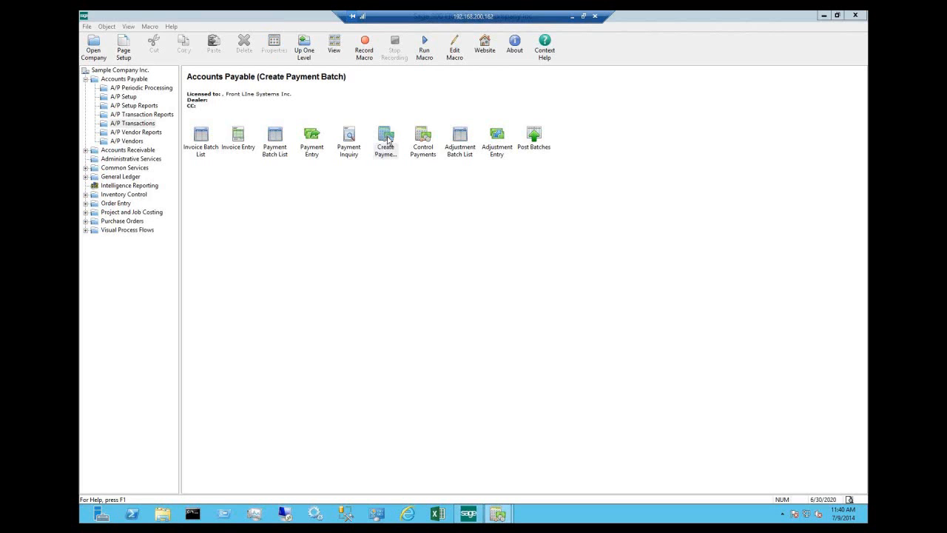
# Clear the loaded selection code from Create Payment Batch and move its window aside
pyautogui.moveTo(429, 135); pyautogui.dragTo(471, 94)
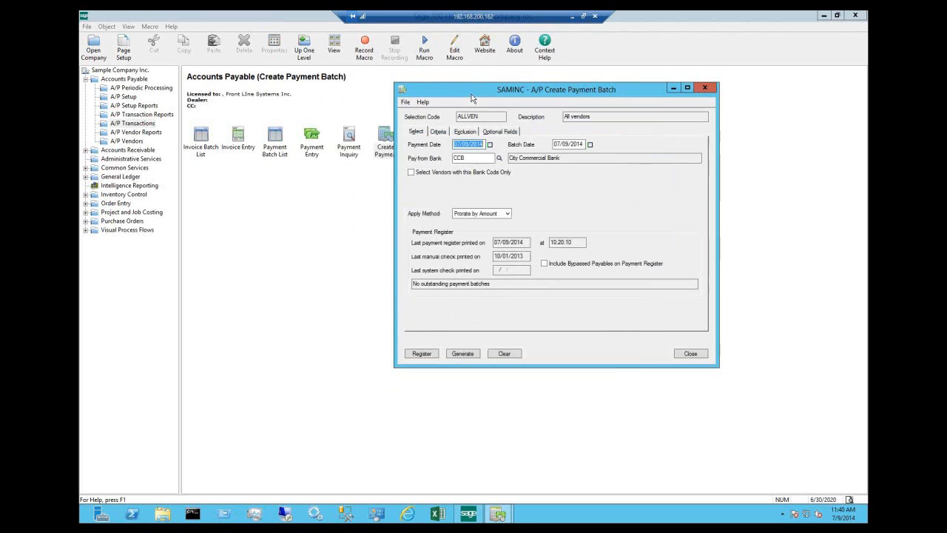
pyautogui.click(504, 355)
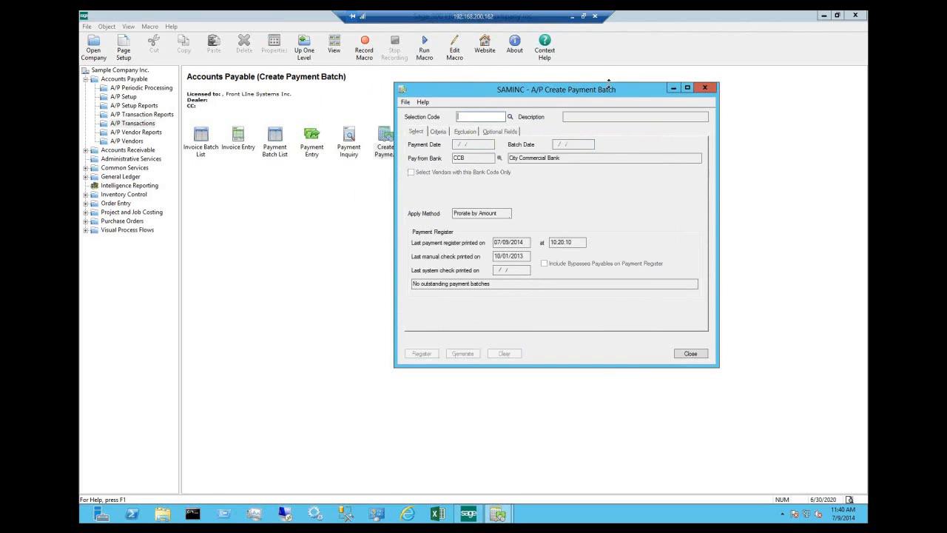
pyautogui.moveTo(606, 91); pyautogui.dragTo(644, 89)
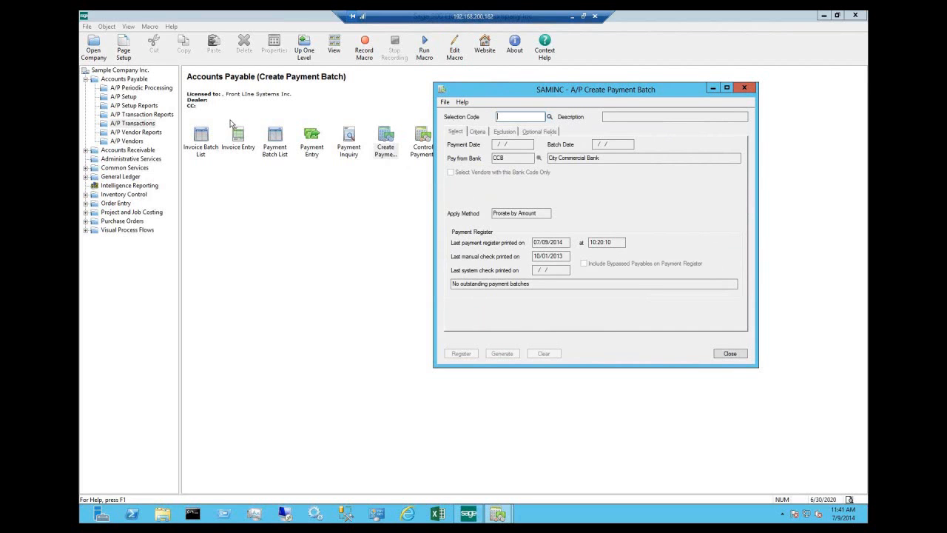
# Open Payment Selection Codes from A/P Setup, load the ALLVEN code and reposition the window
pyautogui.click(126, 98)
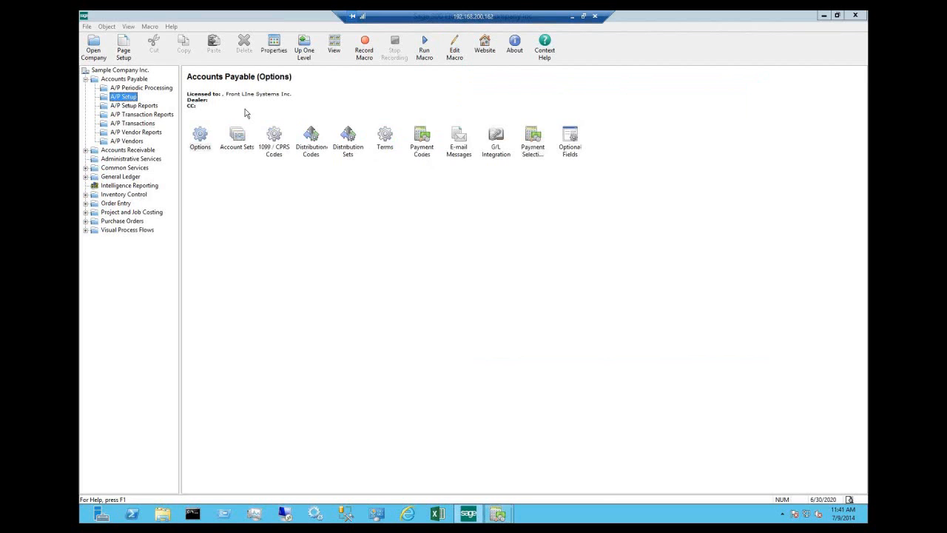
pyautogui.click(531, 140)
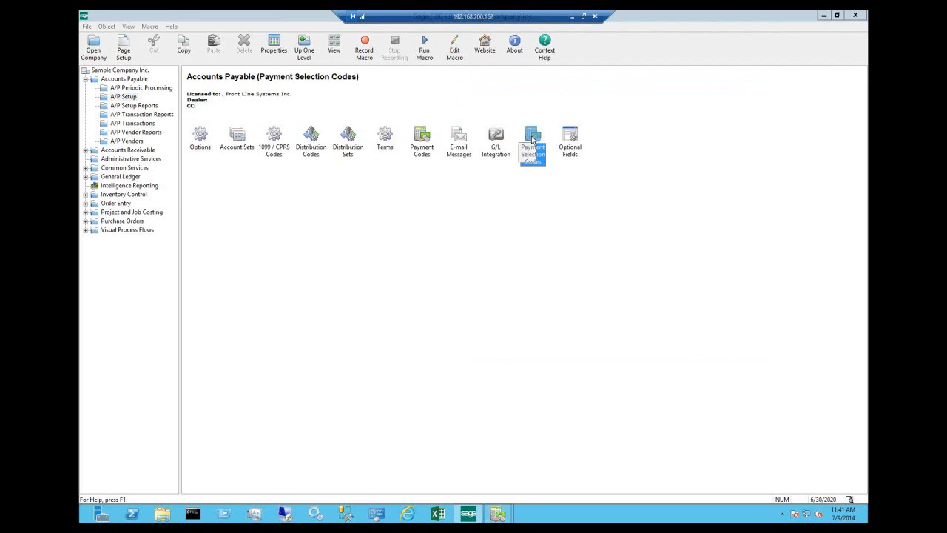
pyautogui.doubleClick(531, 140)
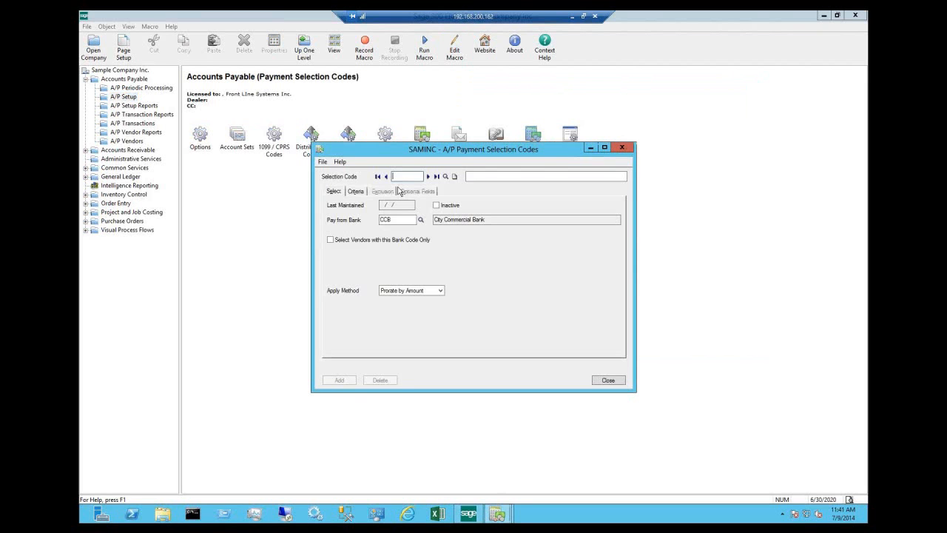
pyautogui.click(446, 177)
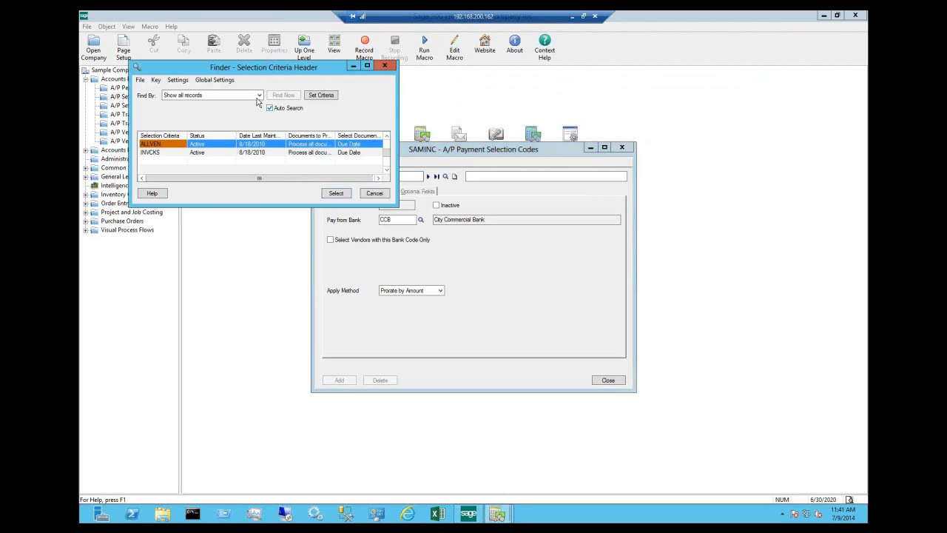
pyautogui.click(334, 194)
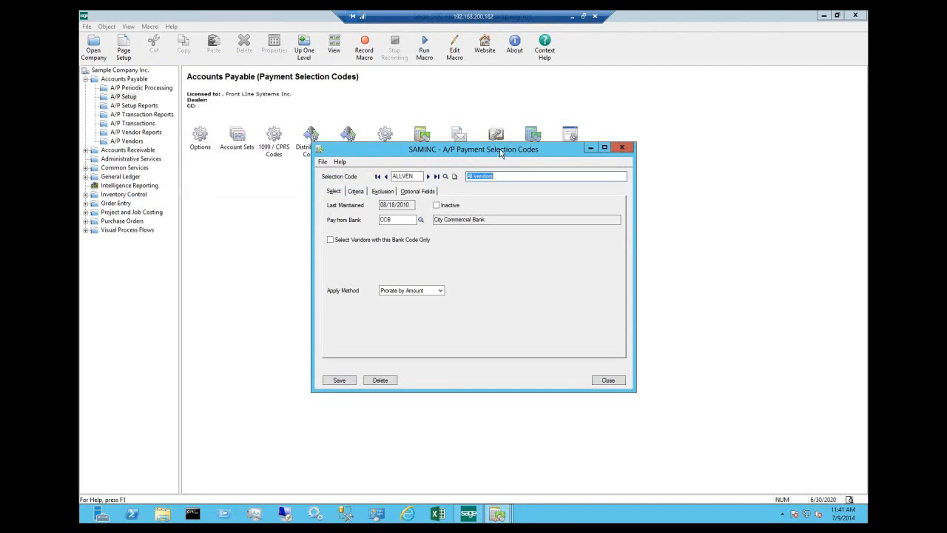
pyautogui.moveTo(503, 148); pyautogui.dragTo(503, 85)
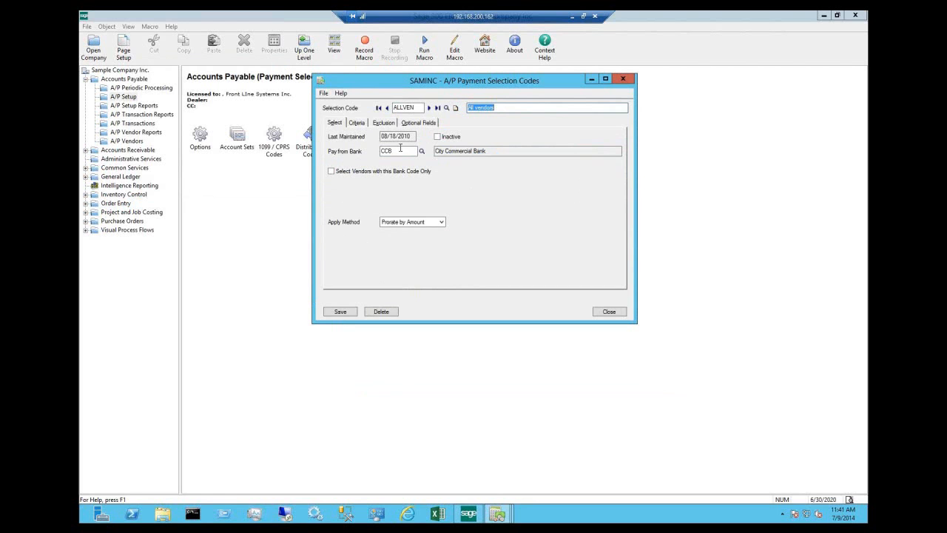
# Look through the banks available for Pay from Bank, cancel the finder and move the Payment Selection Codes window aside
pyautogui.click(399, 152)
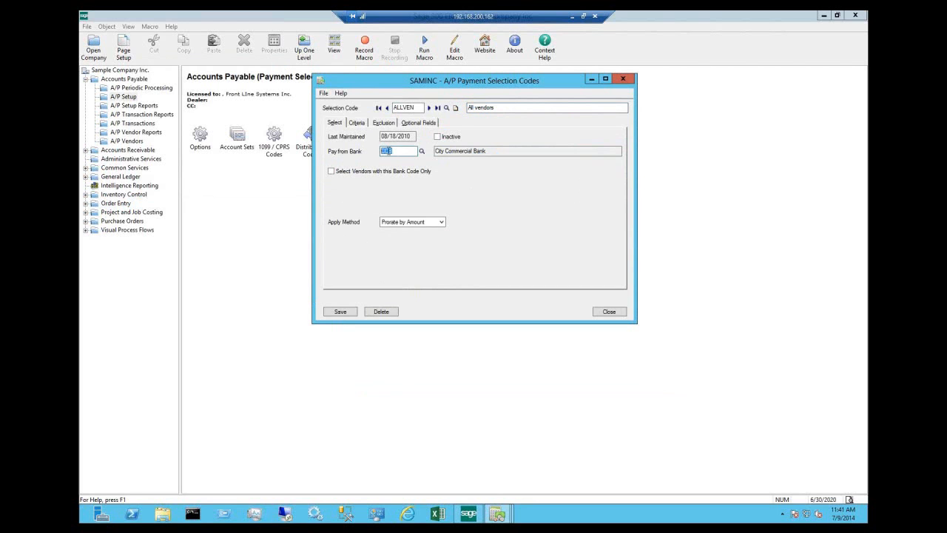
pyautogui.click(422, 151)
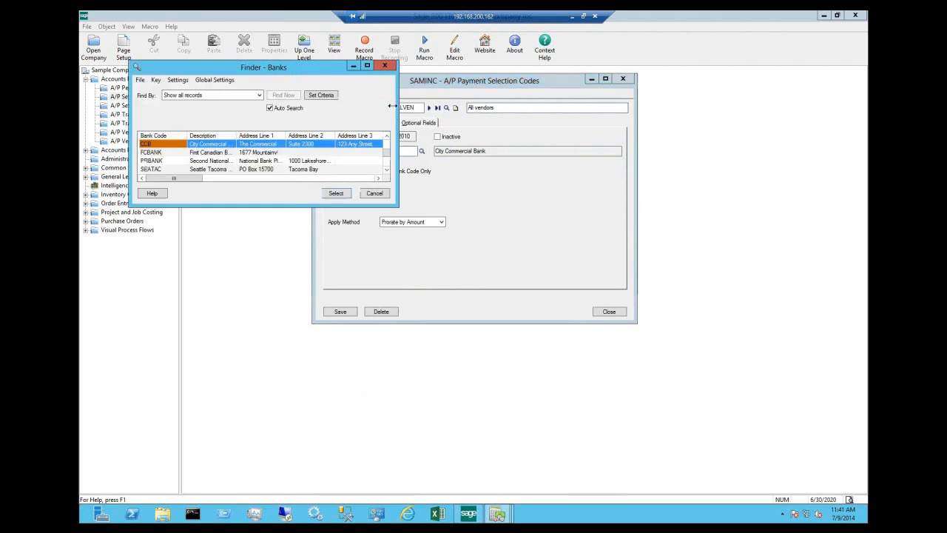
pyautogui.click(374, 194)
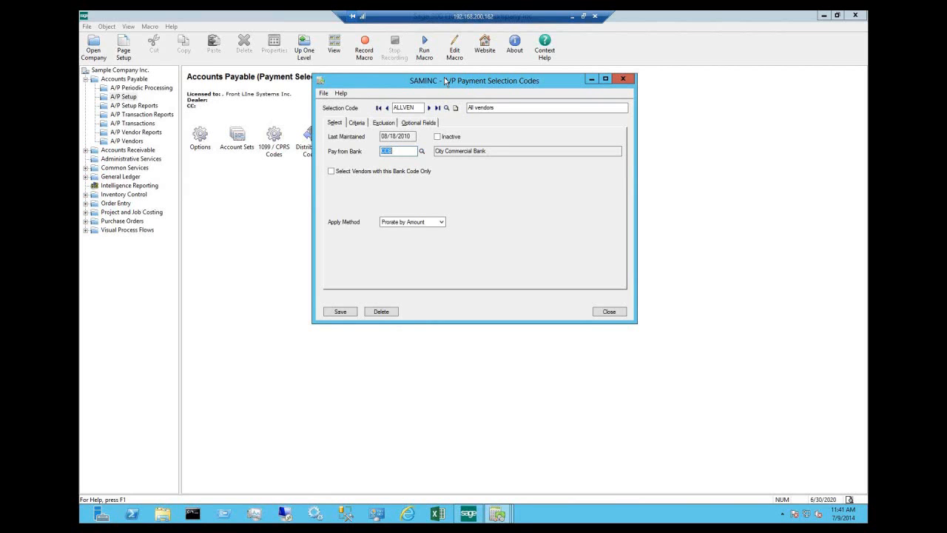
pyautogui.moveTo(485, 80); pyautogui.dragTo(669, 99)
# Open A/P Vendors, show the first vendor's processing and invoicing settings, and minimize the window
pyautogui.click(116, 80)
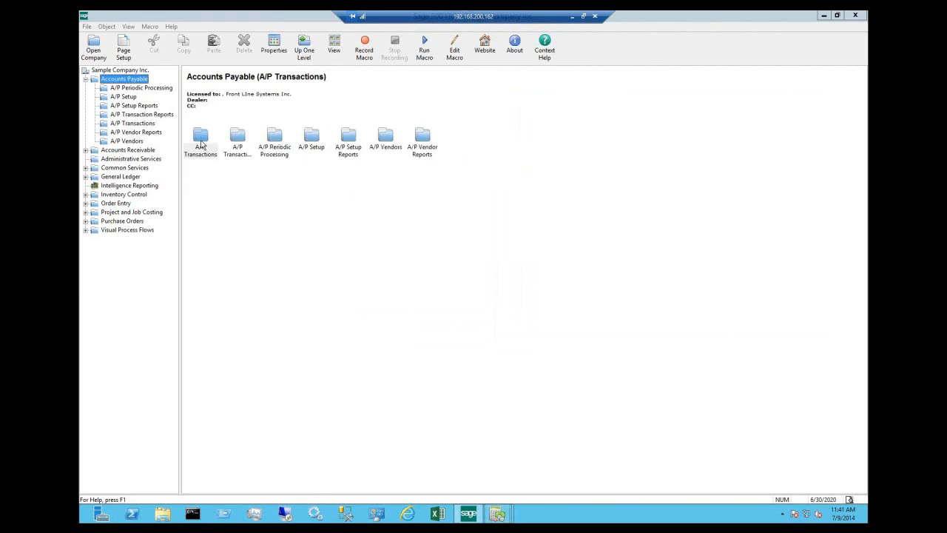
pyautogui.doubleClick(384, 139)
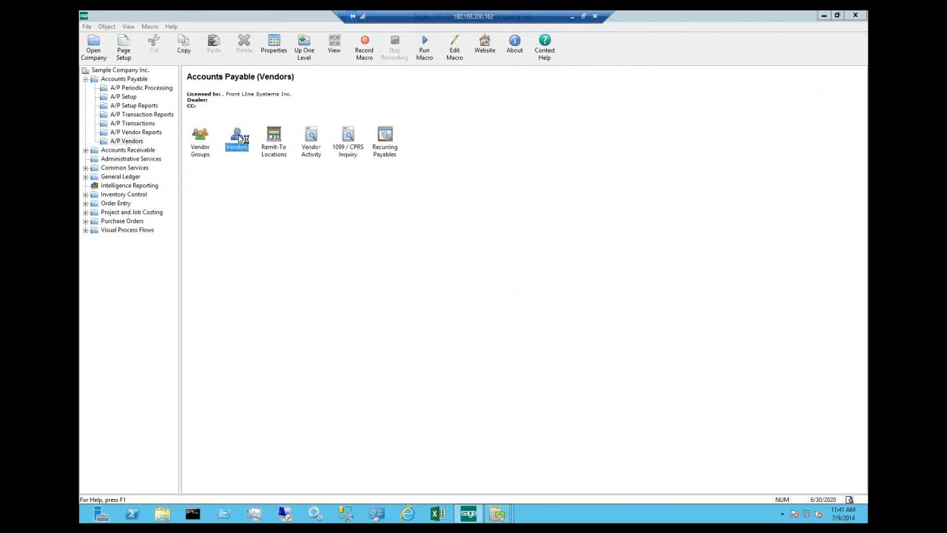
pyautogui.doubleClick(236, 137)
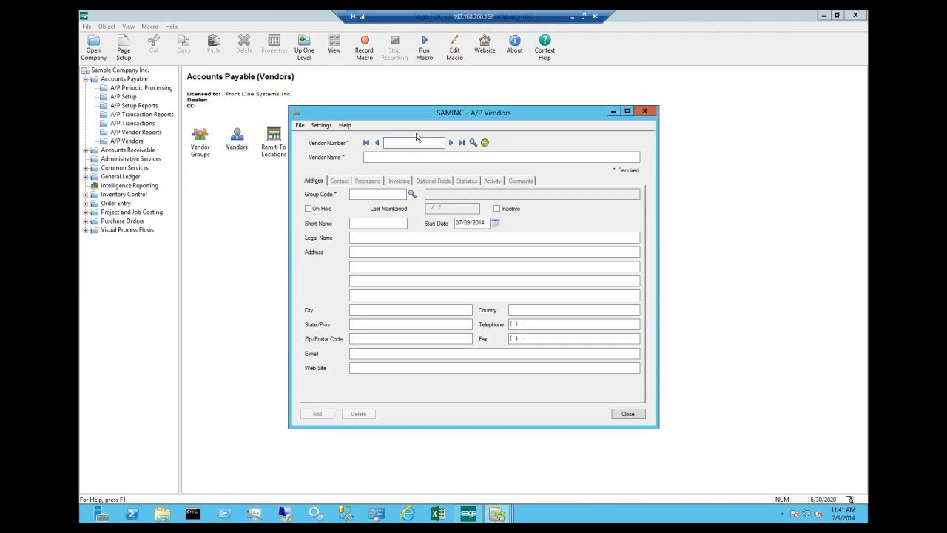
pyautogui.click(451, 143)
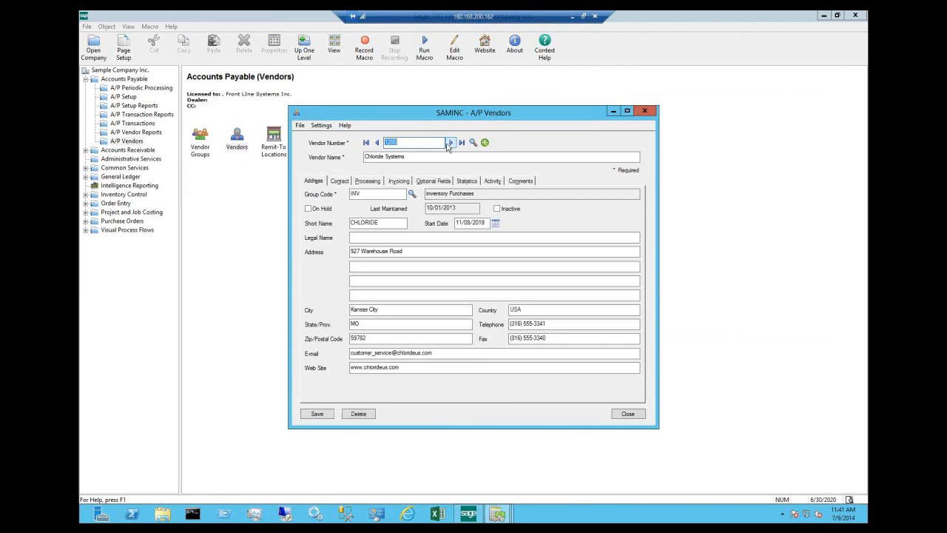
pyautogui.click(366, 181)
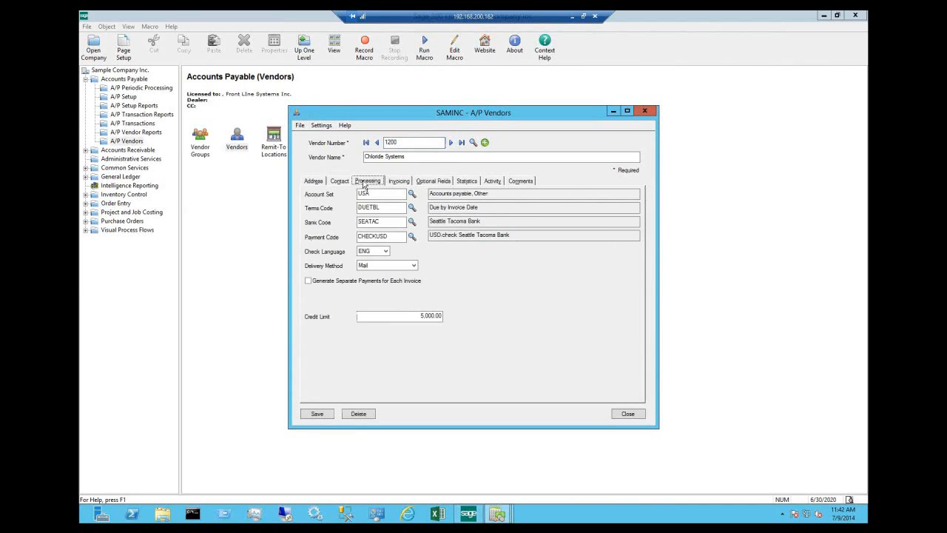
pyautogui.click(397, 183)
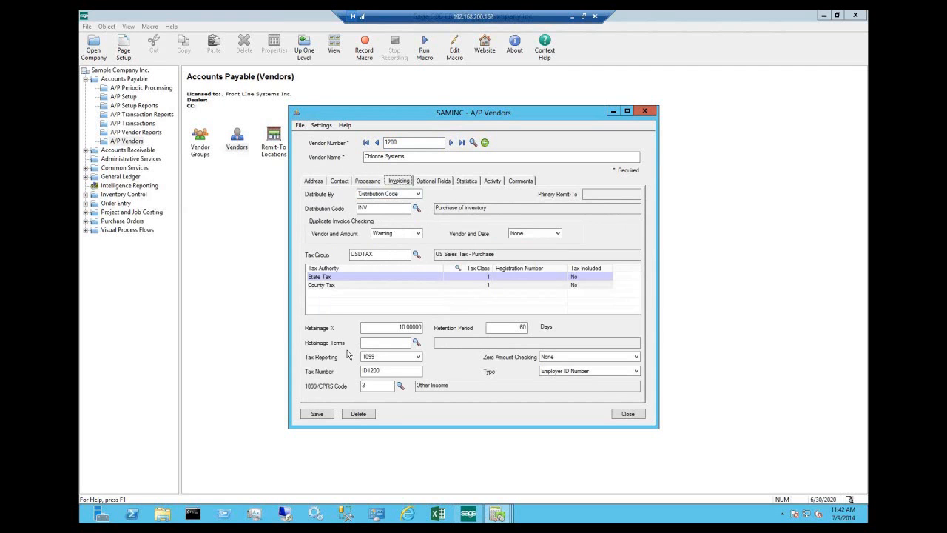
pyautogui.click(613, 111)
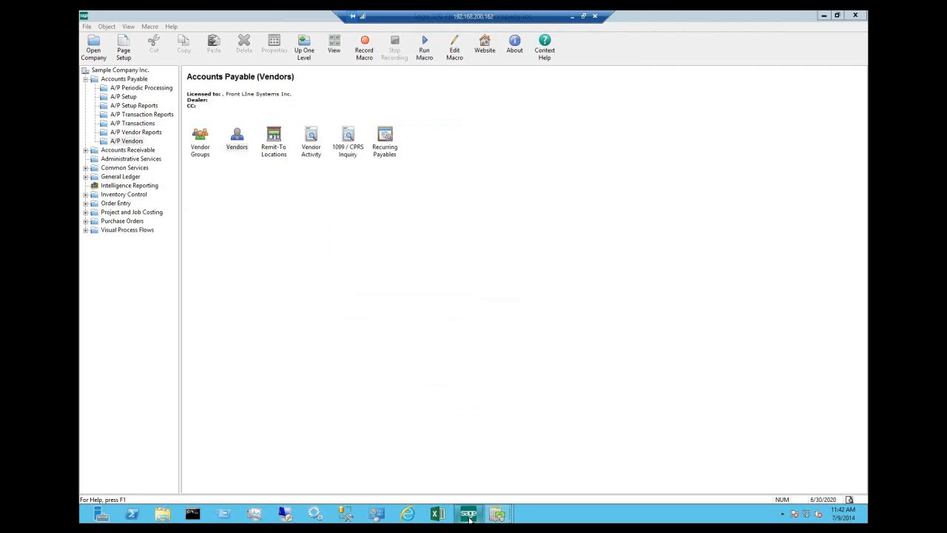
# Bring up the Control Payments window and close it
pyautogui.moveTo(492, 518)
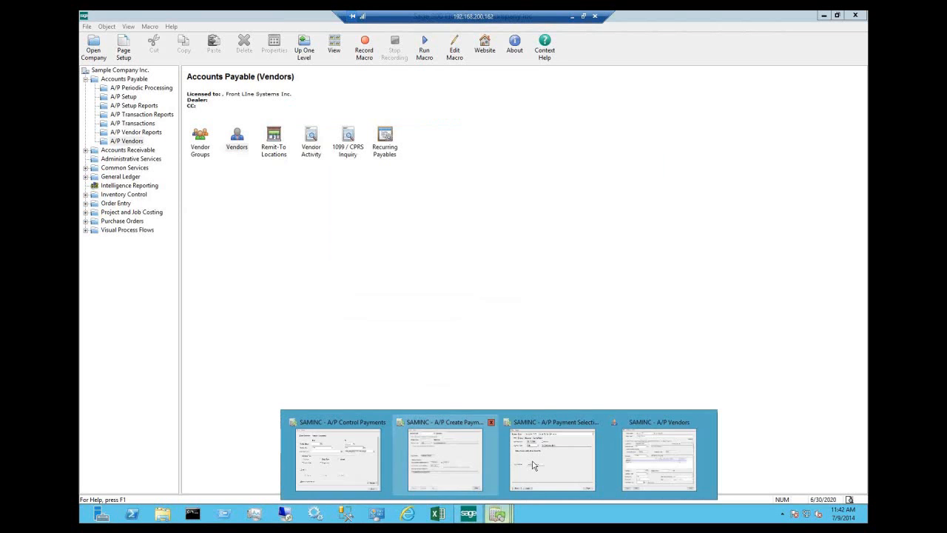
pyautogui.click(310, 451)
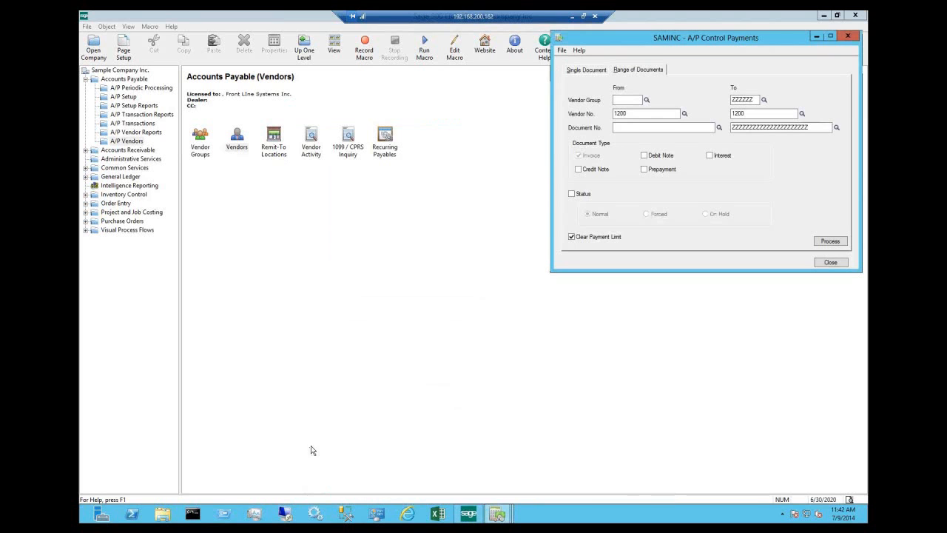
pyautogui.click(853, 39)
# Bring up Payment Selection Codes and Create Payment Batch and arrange the two windows side by side
pyautogui.moveTo(497, 515)
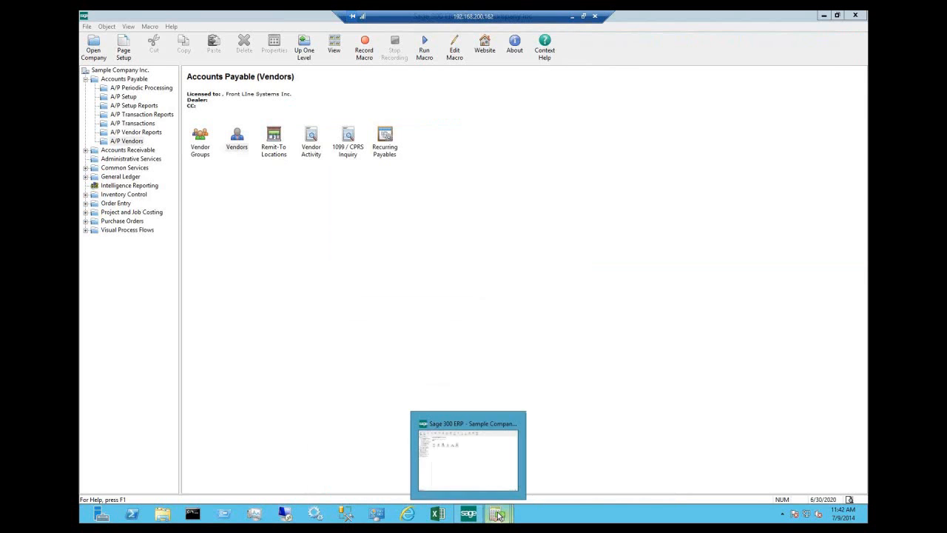
pyautogui.click(500, 458)
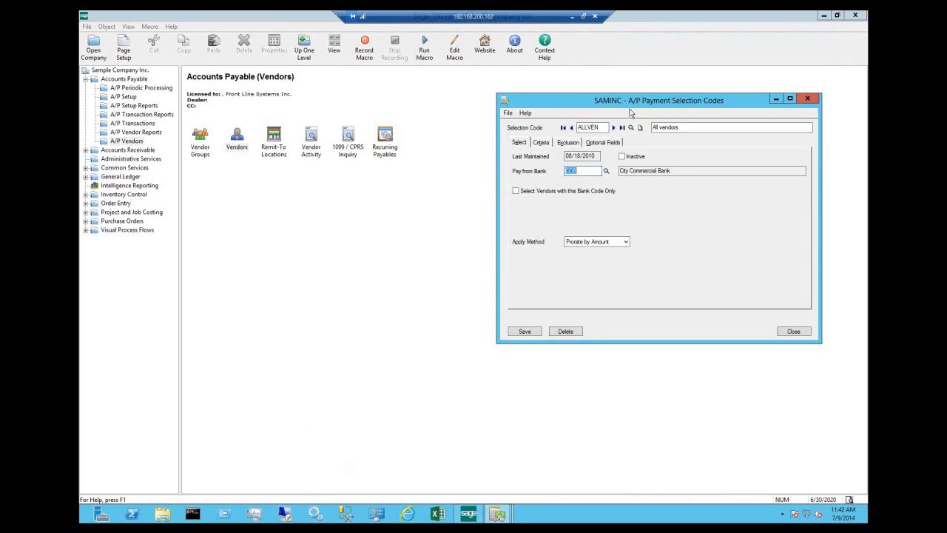
pyautogui.click(496, 514)
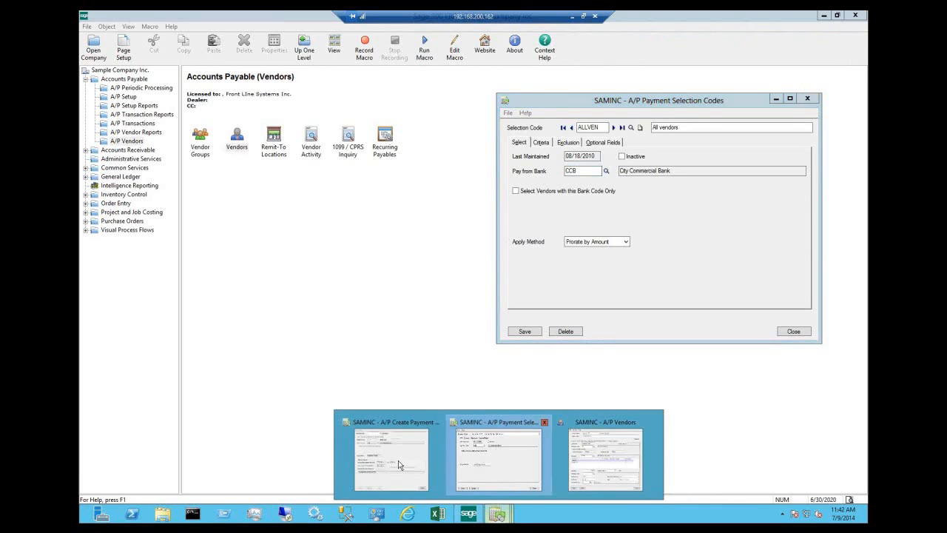
pyautogui.click(388, 453)
pyautogui.moveTo(647, 92); pyautogui.dragTo(383, 73)
pyautogui.moveTo(672, 103); pyautogui.dragTo(689, 80)
# Examine the ALLVEN selection code's pay-from bank, criteria and optional fields
pyautogui.click(598, 148)
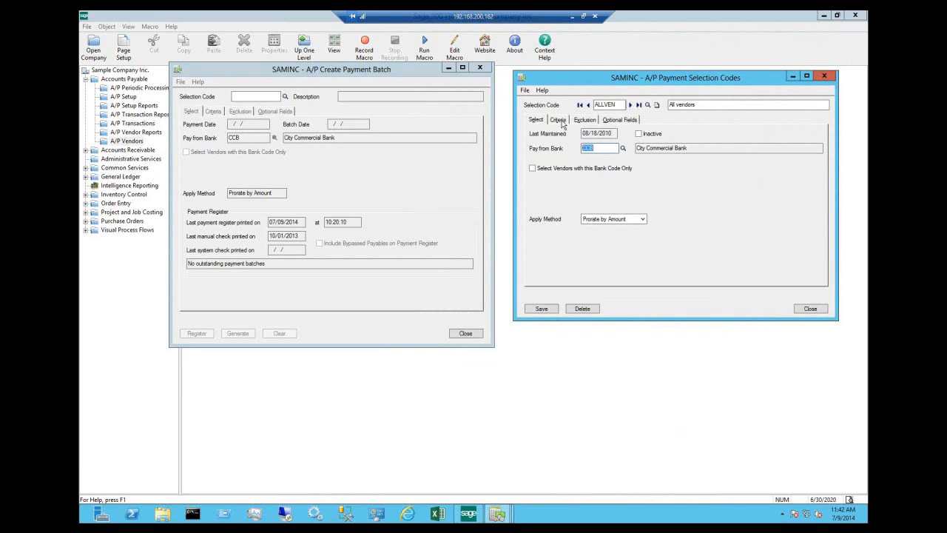
pyautogui.click(563, 124)
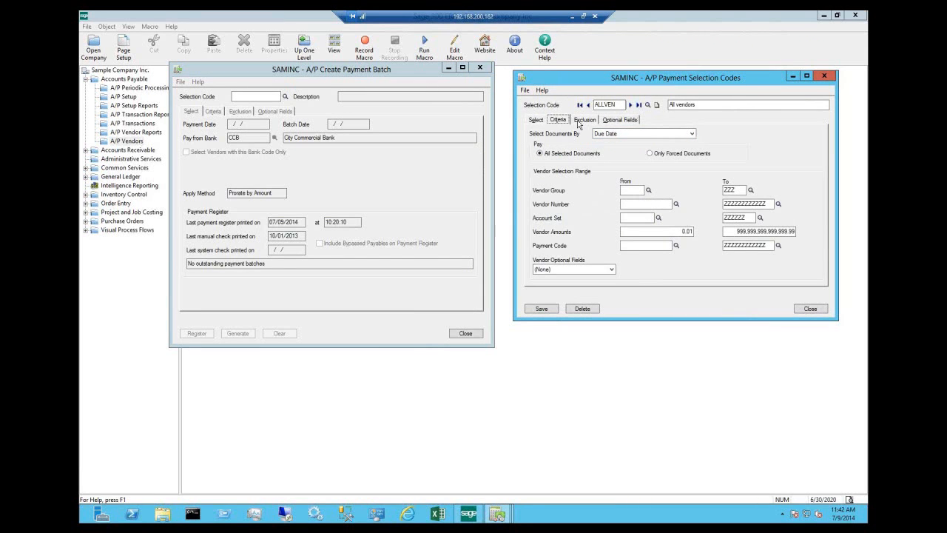
pyautogui.click(633, 120)
pyautogui.click(632, 120)
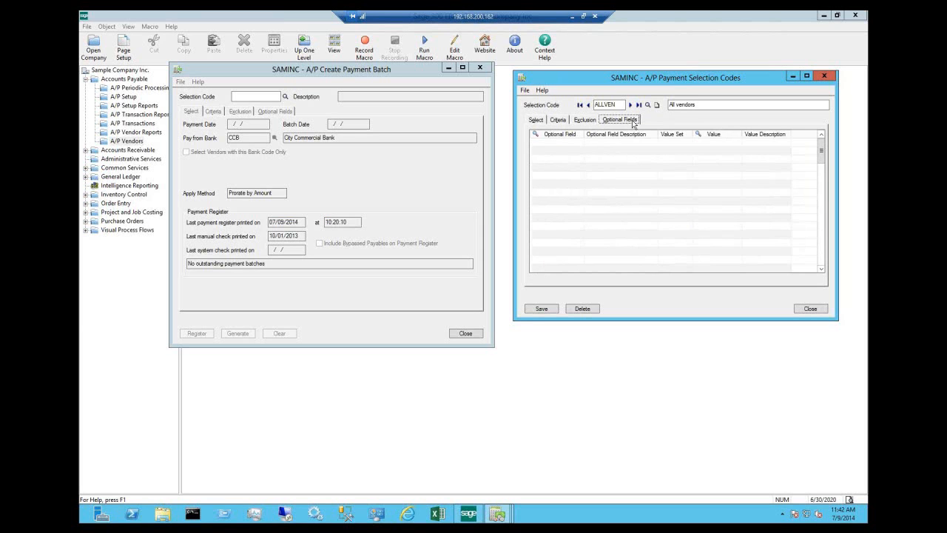
# Load the ALLVEN selection code into Create Payment Batch using the finder
pyautogui.click(242, 96)
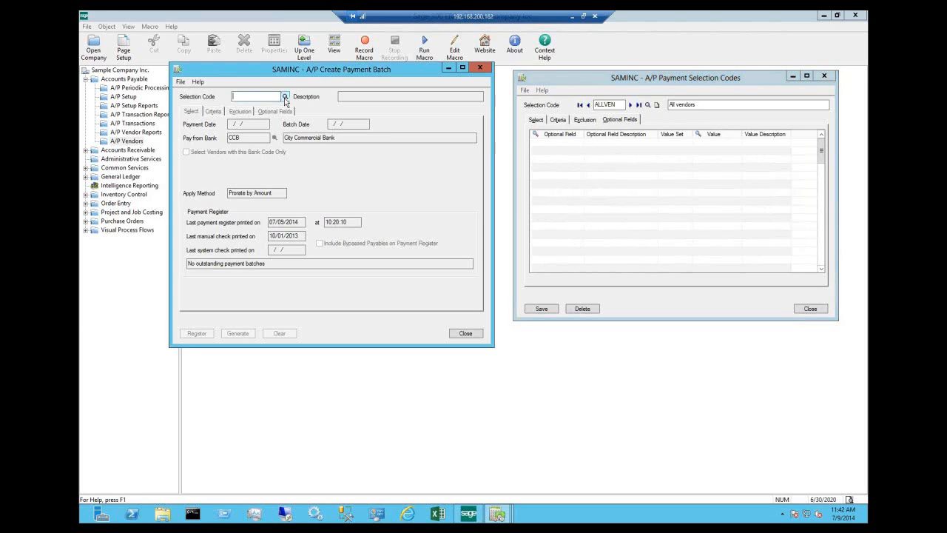
pyautogui.click(285, 97)
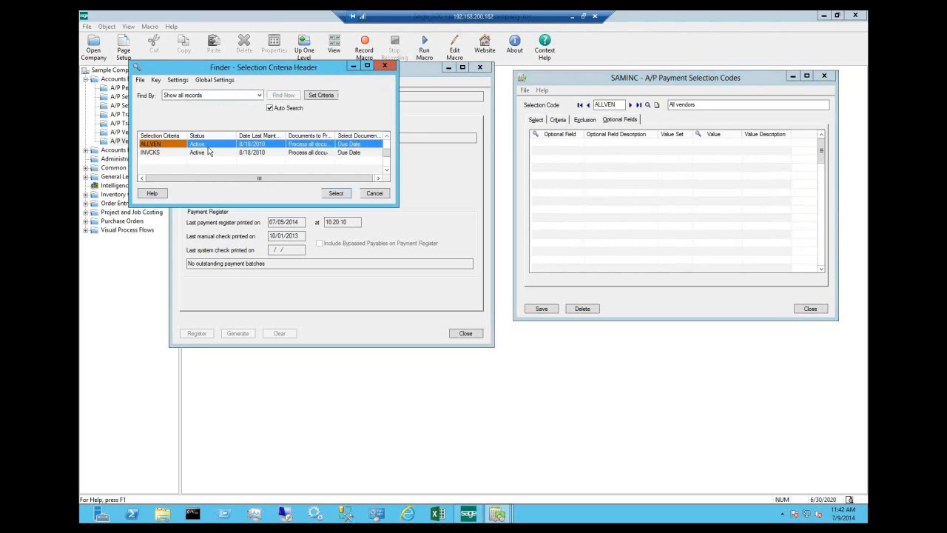
pyautogui.click(210, 144)
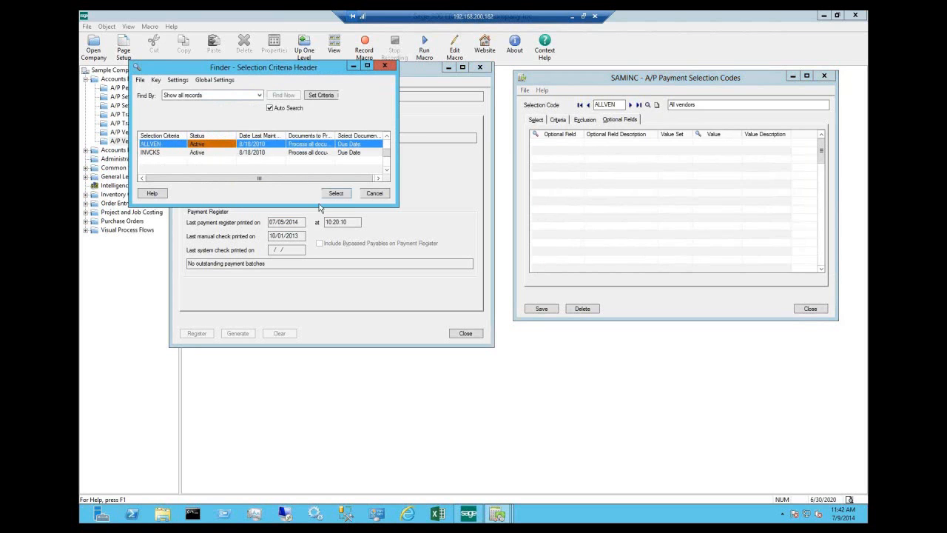
pyautogui.click(332, 195)
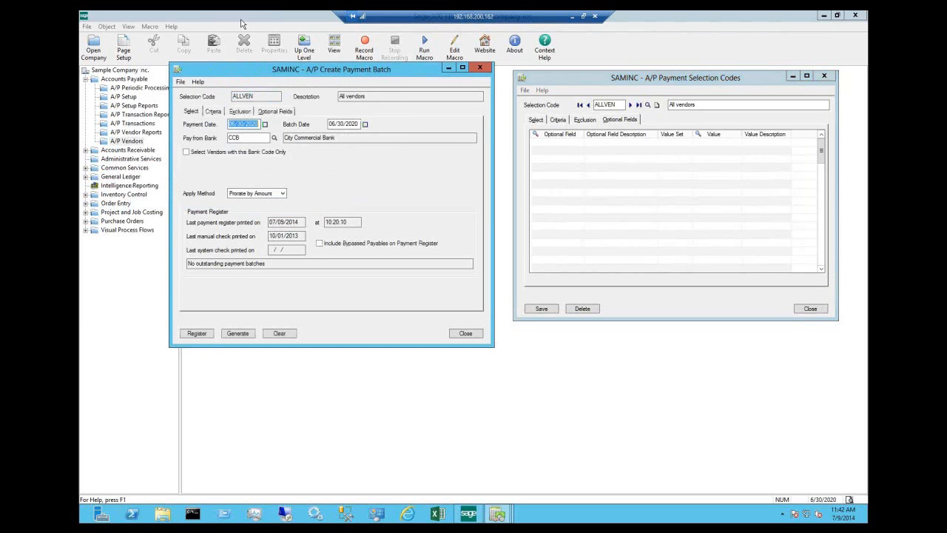
# Close Payment Selection Codes and move the Create Payment Batch window to the middle of the workspace
pyautogui.click(660, 161)
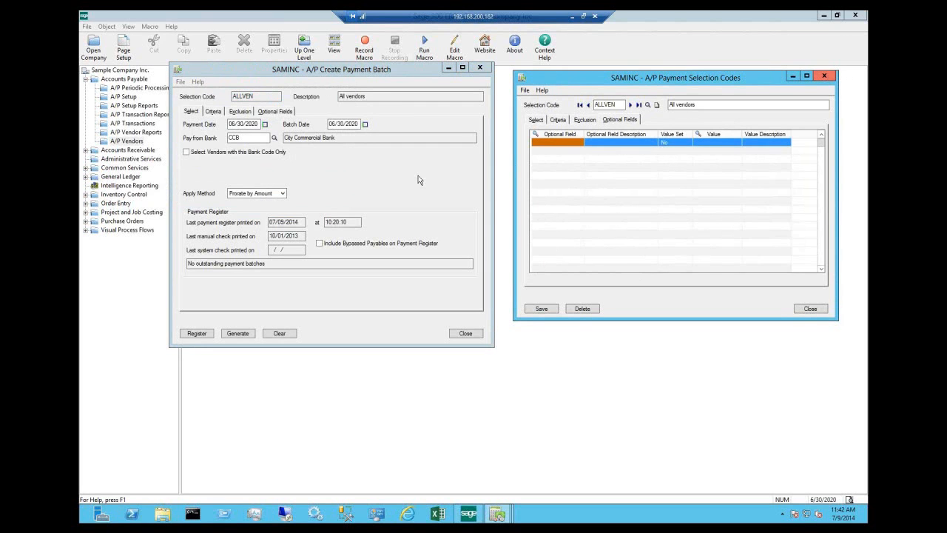
pyautogui.click(825, 76)
pyautogui.moveTo(396, 77); pyautogui.dragTo(551, 90)
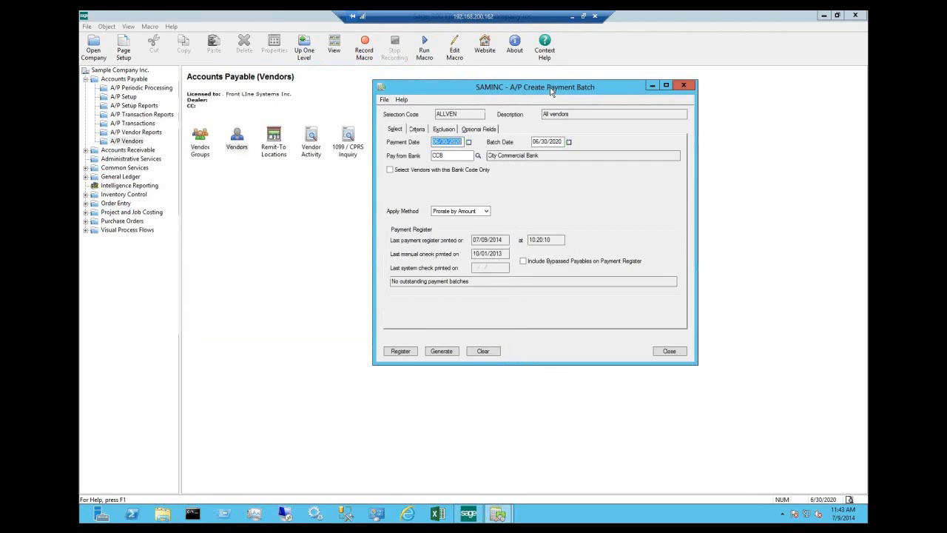
# Review the batch's pay-from bank and the choices for selecting documents by due date or discount date
pyautogui.moveTo(460, 143); pyautogui.dragTo(426, 156)
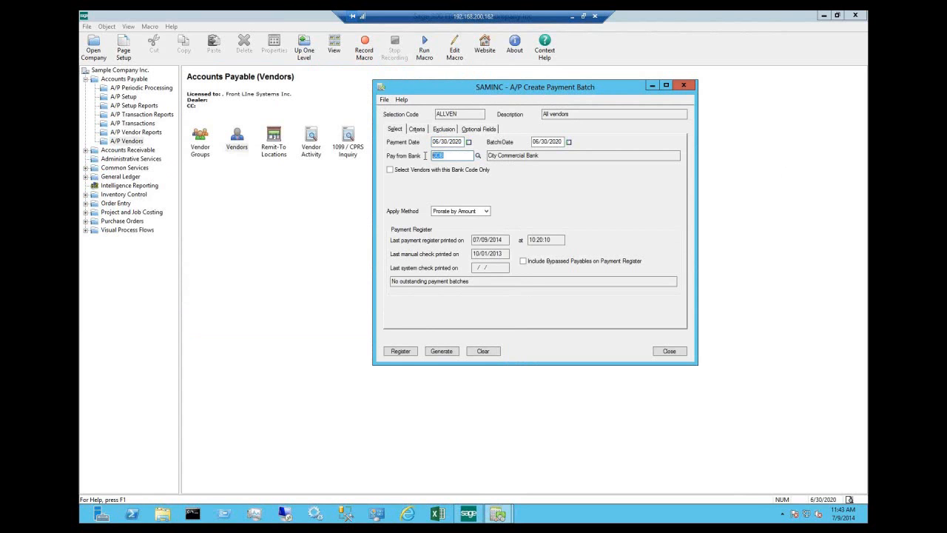
pyautogui.click(417, 131)
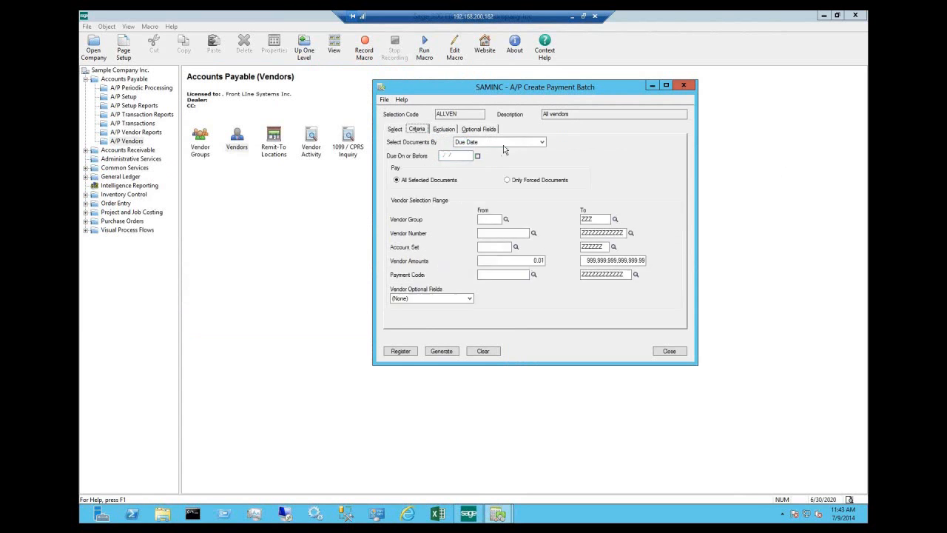
pyautogui.click(499, 143)
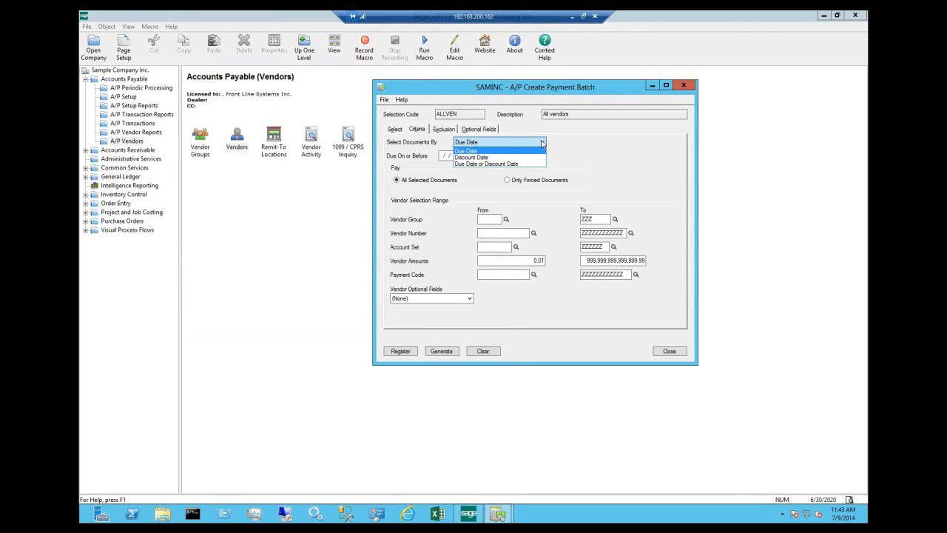
pyautogui.click(570, 148)
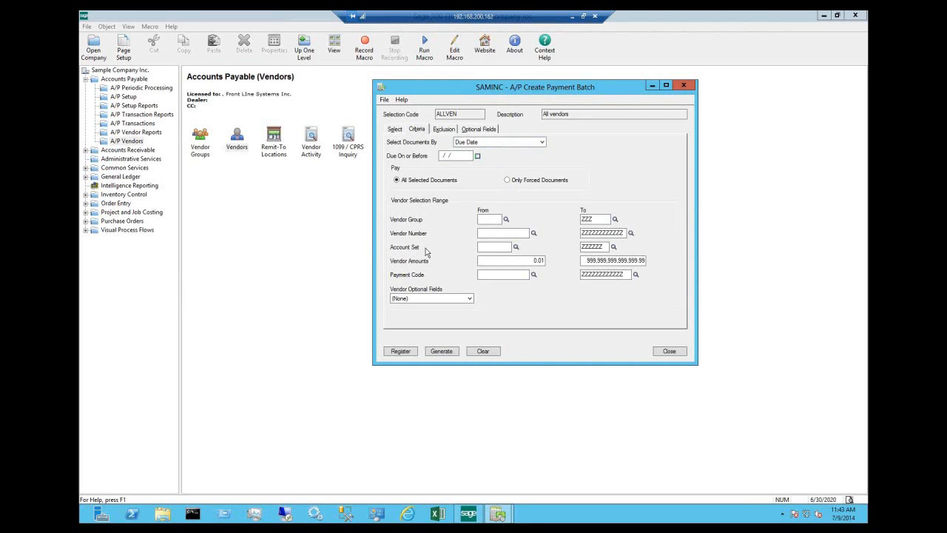
pyautogui.click(393, 129)
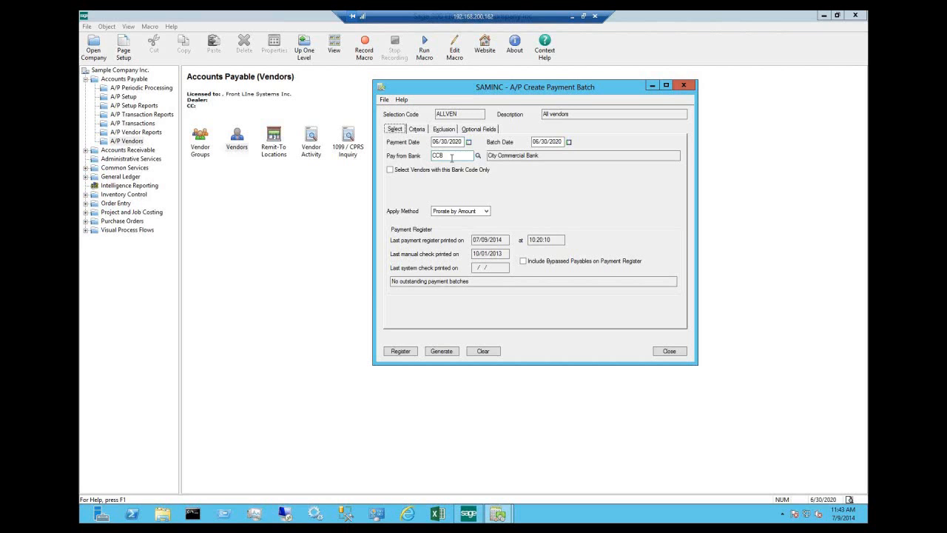
# Set the criteria to documents due on or before 12/31/2020 and preview the payment register
pyautogui.click(419, 132)
pyautogui.click(487, 145)
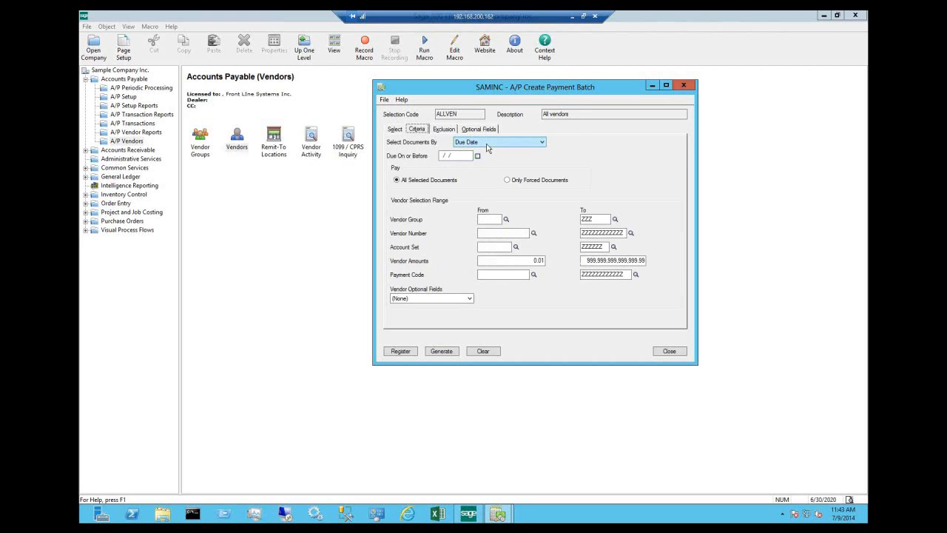
pyautogui.press('Tab')
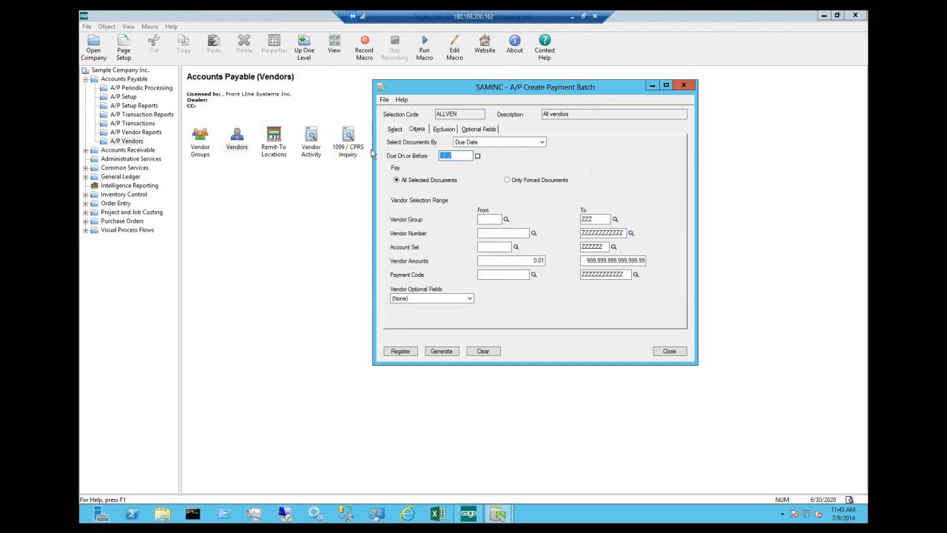
pyautogui.write('132')
pyautogui.press('BackSpace')
pyautogui.press('BackSpace')
pyautogui.write('2/31/2020')
pyautogui.click(397, 351)
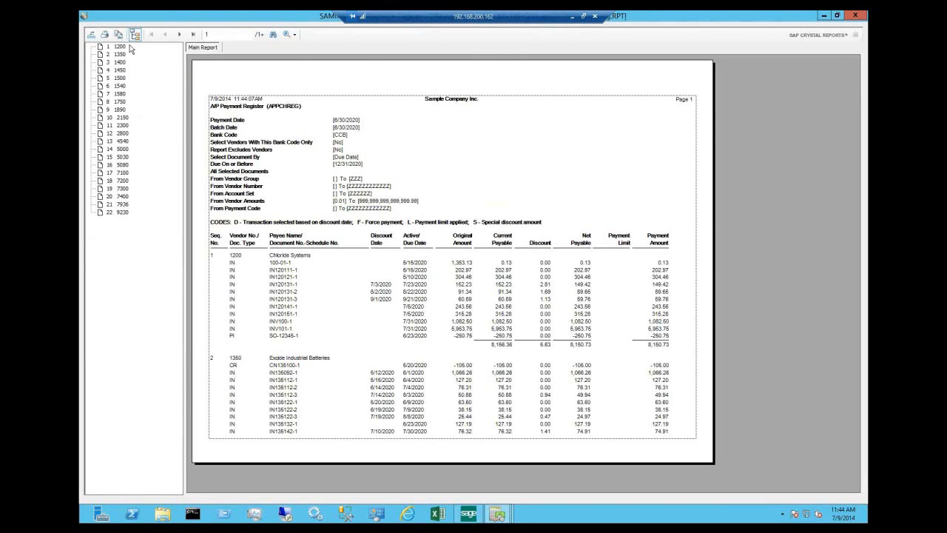
# Check the last vendor's entry and the summary page in the payment register, and close the report
pyautogui.click(122, 212)
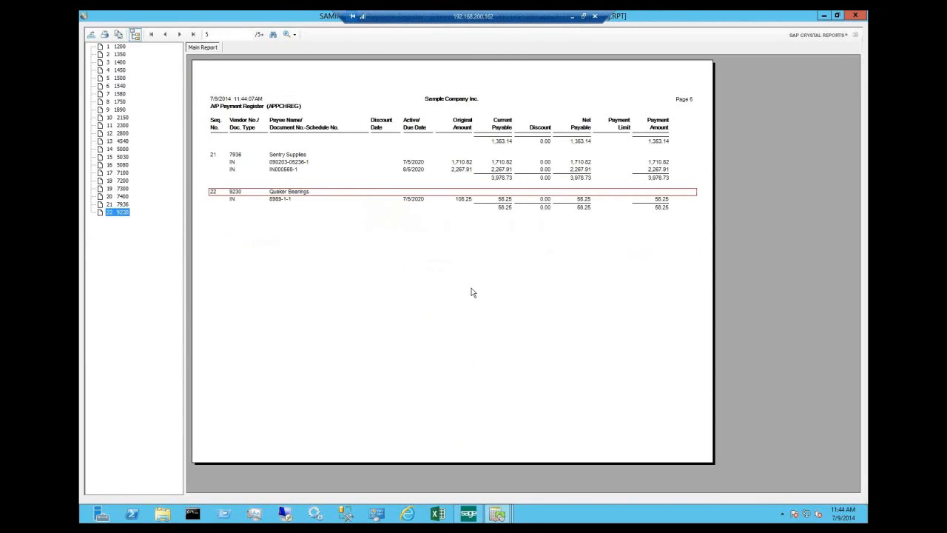
pyautogui.click(193, 34)
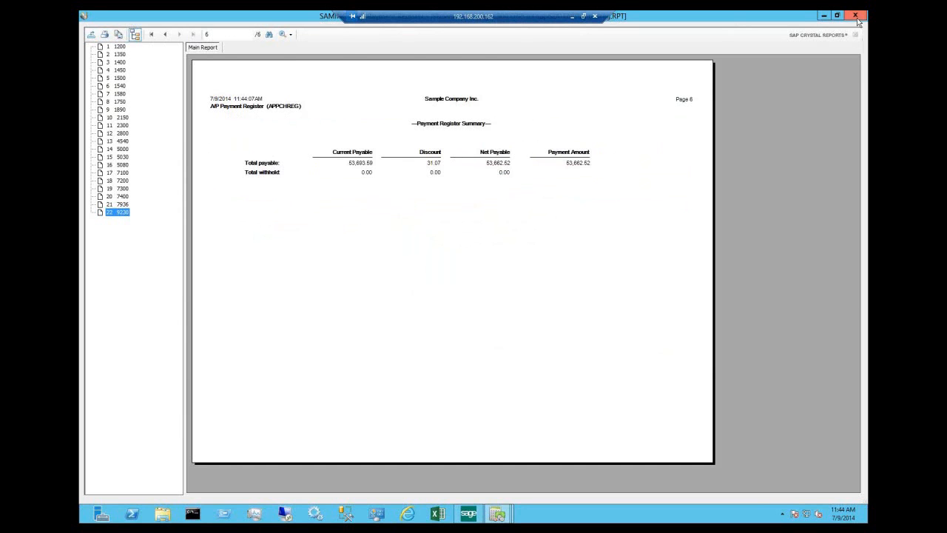
pyautogui.click(856, 15)
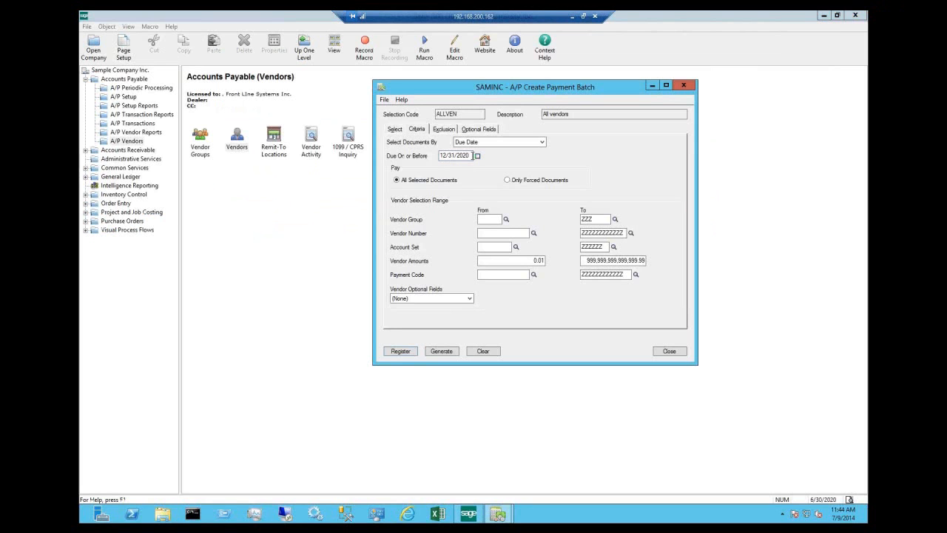
# Set the Due On or Before date to 07/31/2020, preview the payment register and close the report
pyautogui.moveTo(473, 156); pyautogui.dragTo(423, 155)
pyautogui.write('07/31/2020')
pyautogui.click(402, 352)
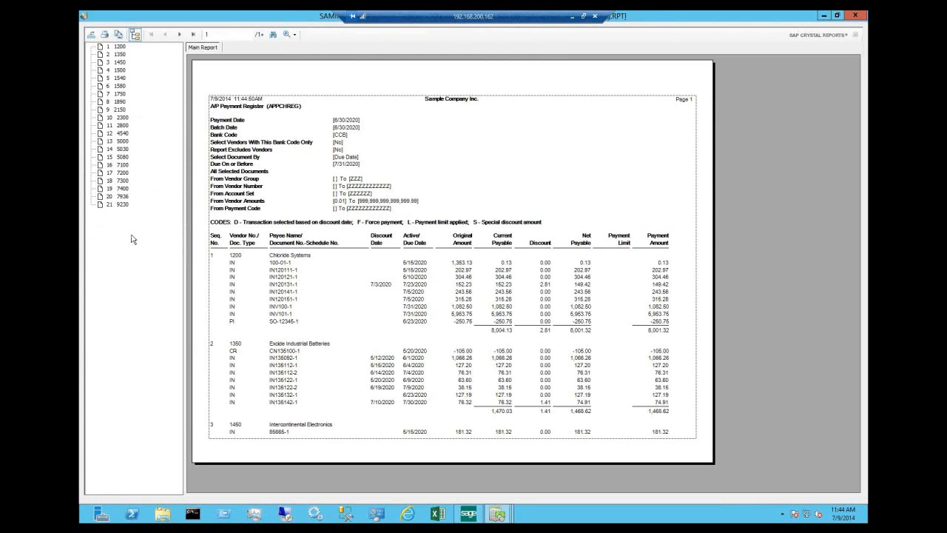
pyautogui.click(856, 14)
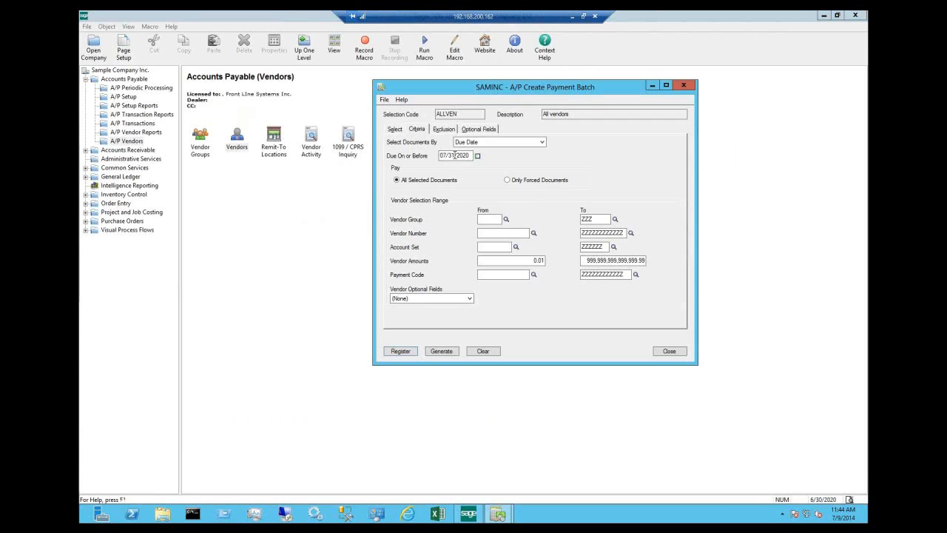
# Set the Due On or Before date to 07/15/2020 and preview the payment register
pyautogui.click(453, 156)
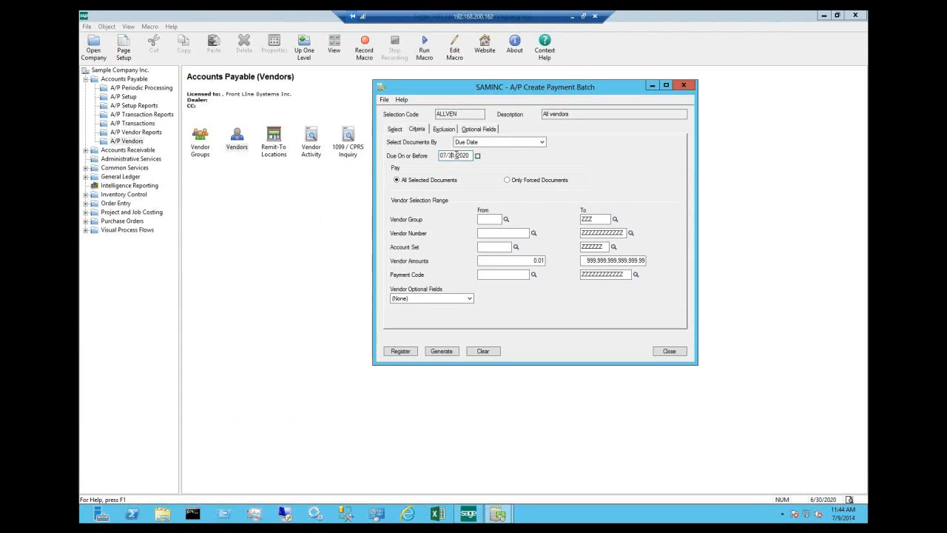
pyautogui.press('BackSpace')
pyautogui.press('BackSpace')
pyautogui.write('15')
pyautogui.click(402, 351)
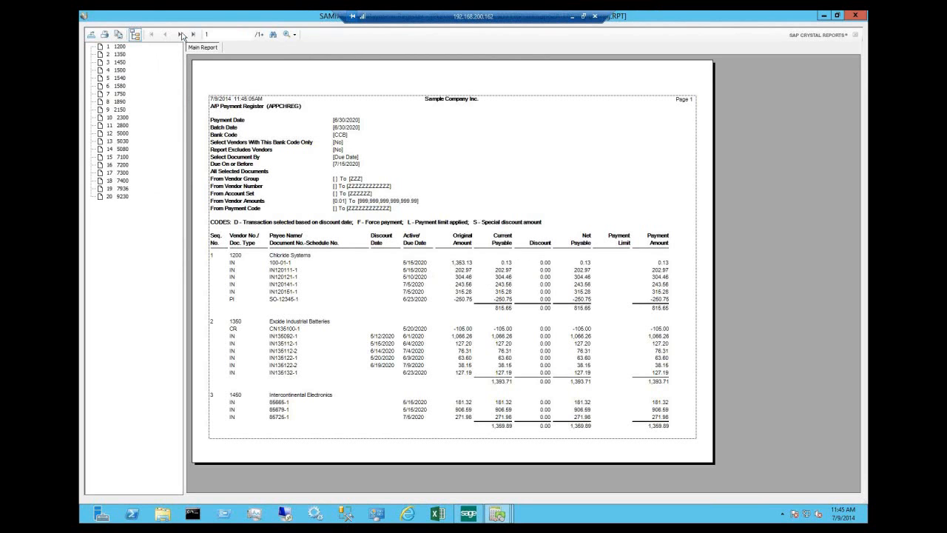
# Check the payment summary on the register's last page, return to the first page and close the report
pyautogui.click(193, 36)
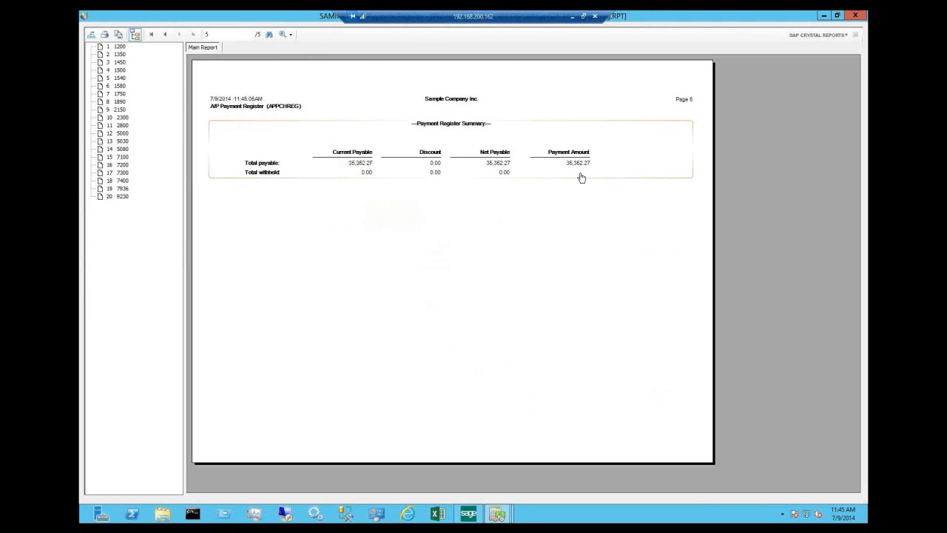
pyautogui.click(152, 35)
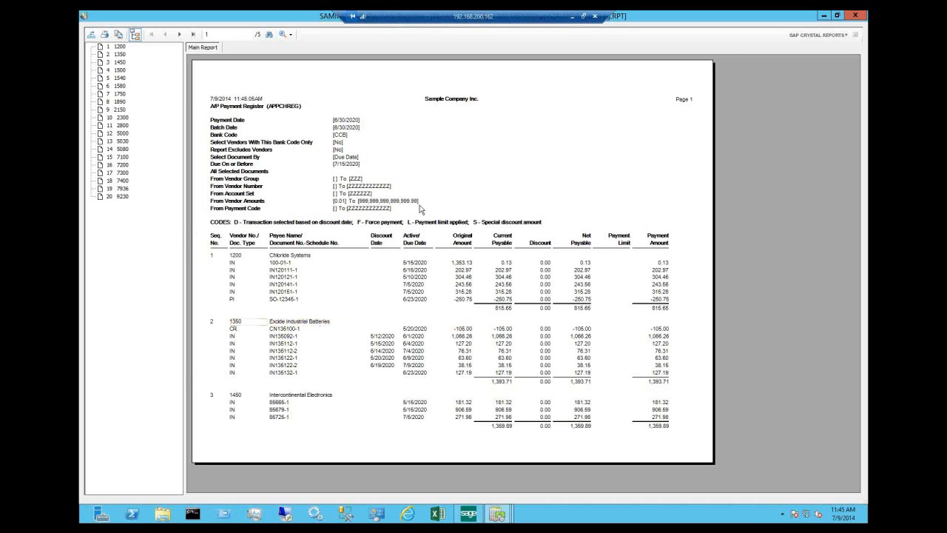
pyautogui.click(857, 16)
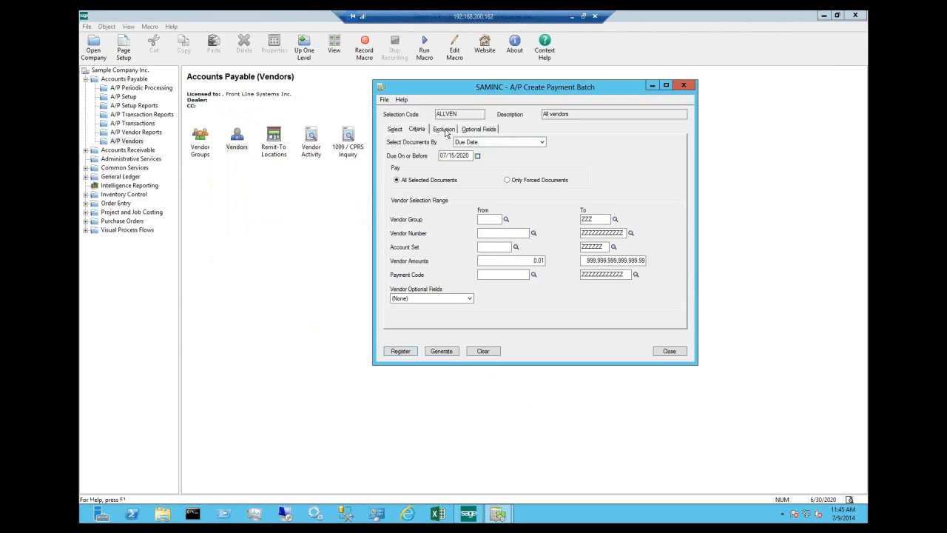
# Add Excide Industrial Batteries to the payment batch's vendor exclusion list
pyautogui.click(444, 129)
pyautogui.click(399, 159)
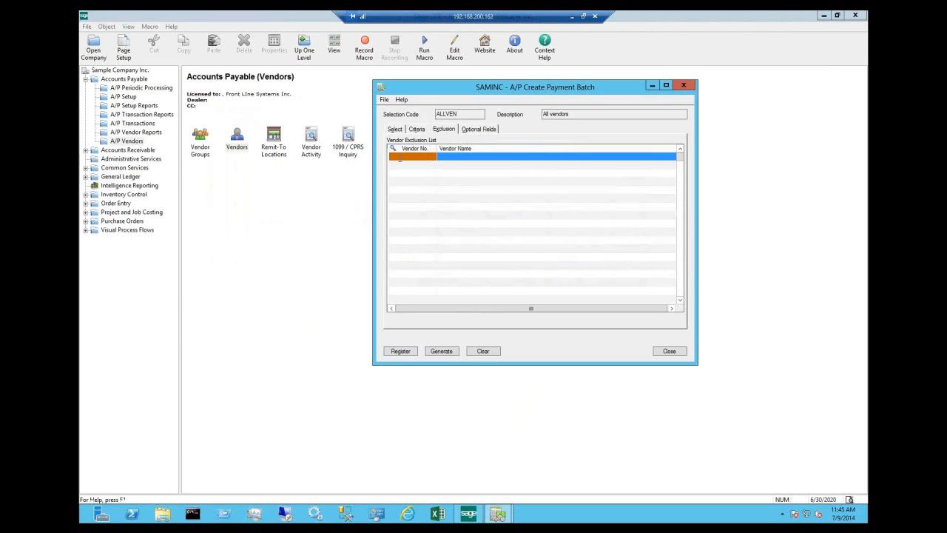
pyautogui.write('13')
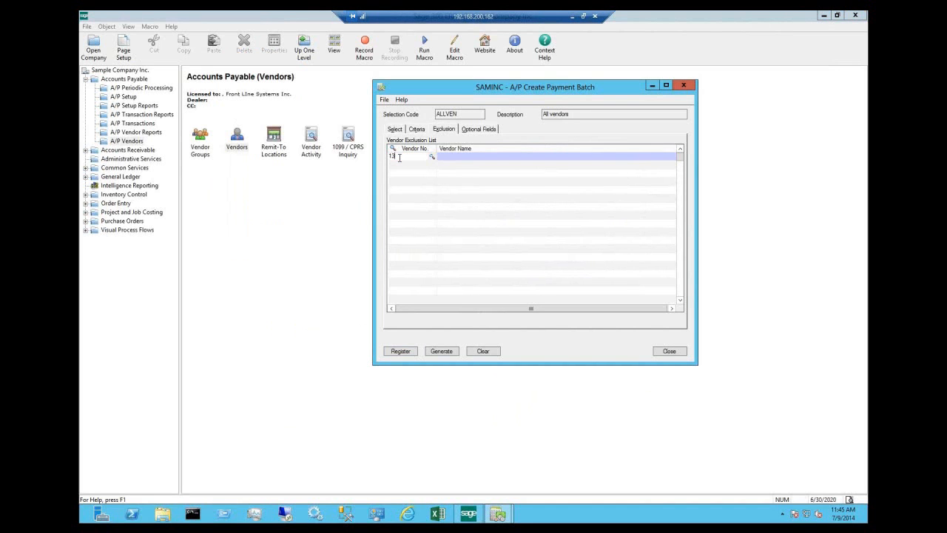
pyautogui.write('50')
pyautogui.press('Tab')
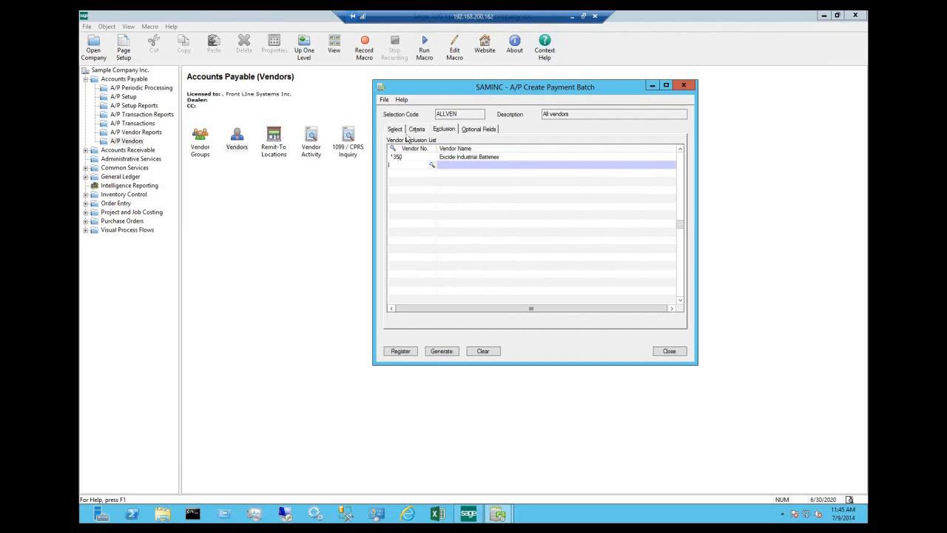
# Preview the payment register with the vendor exclusion applied and check its last page
pyautogui.click(395, 129)
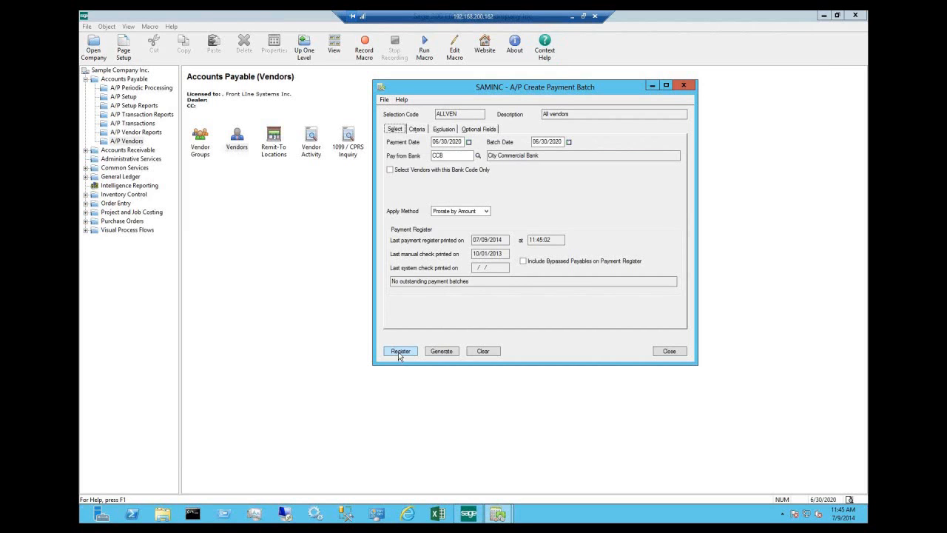
pyautogui.click(400, 353)
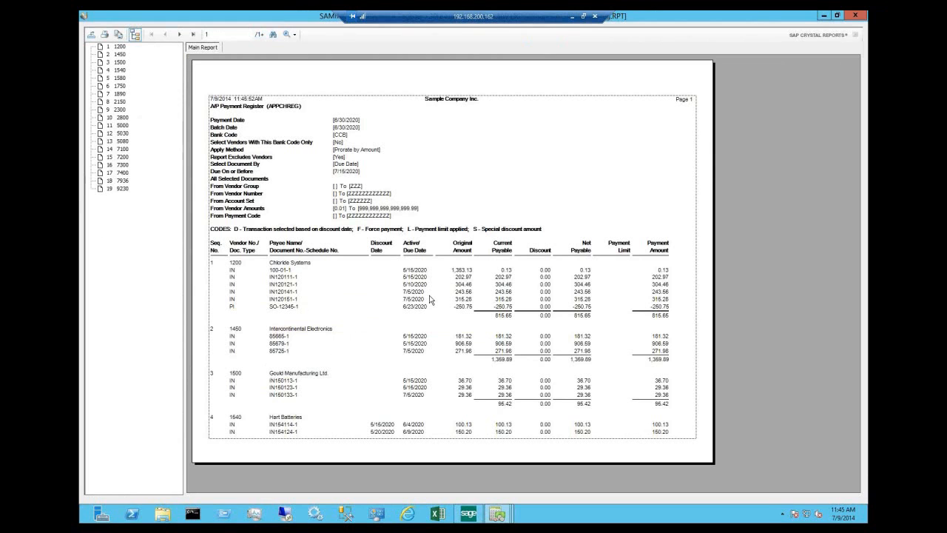
pyautogui.click(195, 34)
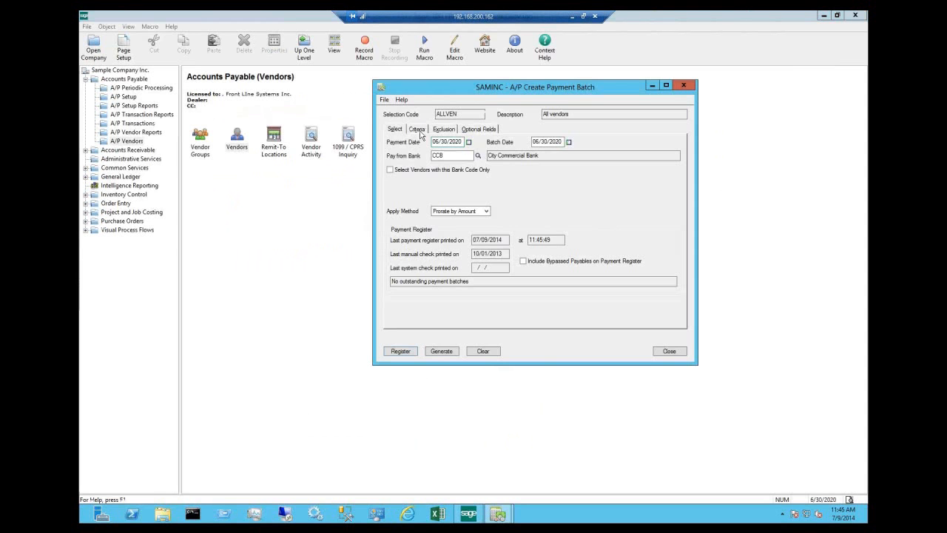
# Limit the upper vendor amount in the criteria to 4,999, preview the payment register and close the report
pyautogui.click(418, 130)
pyautogui.click(584, 260)
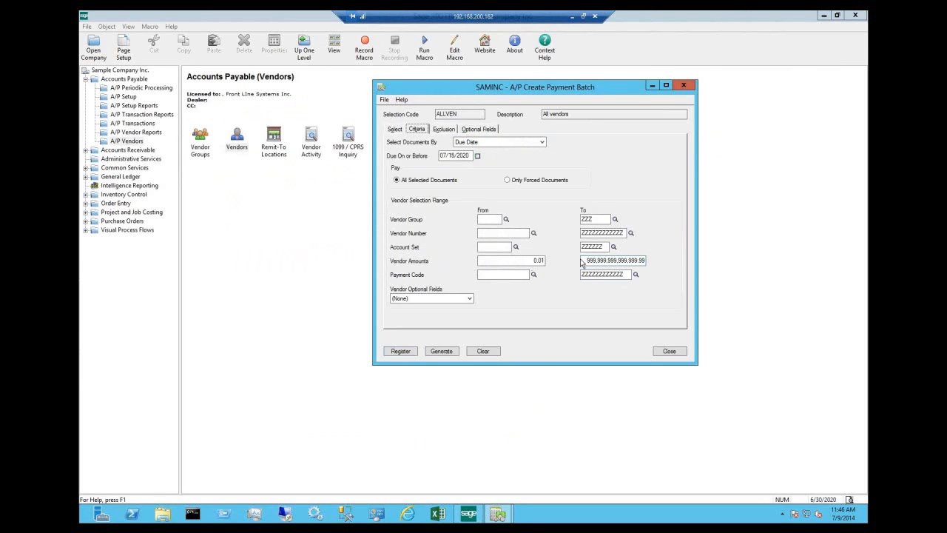
pyautogui.hotkey('shift', 'End')
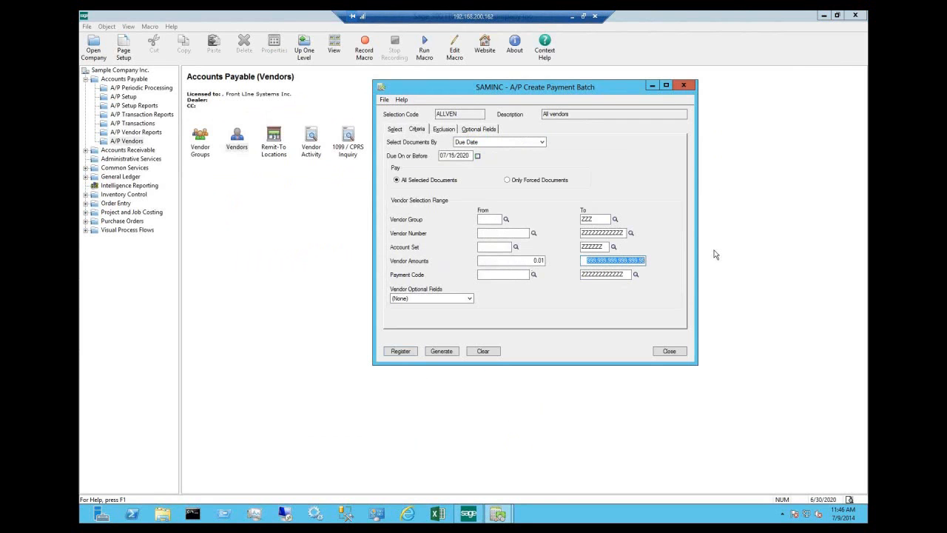
pyautogui.write('4999')
pyautogui.click(408, 352)
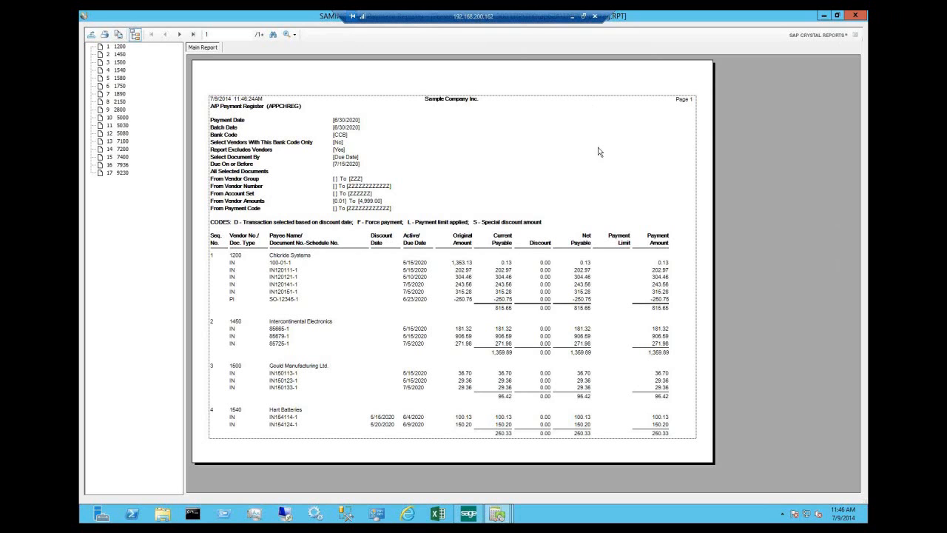
pyautogui.click(856, 15)
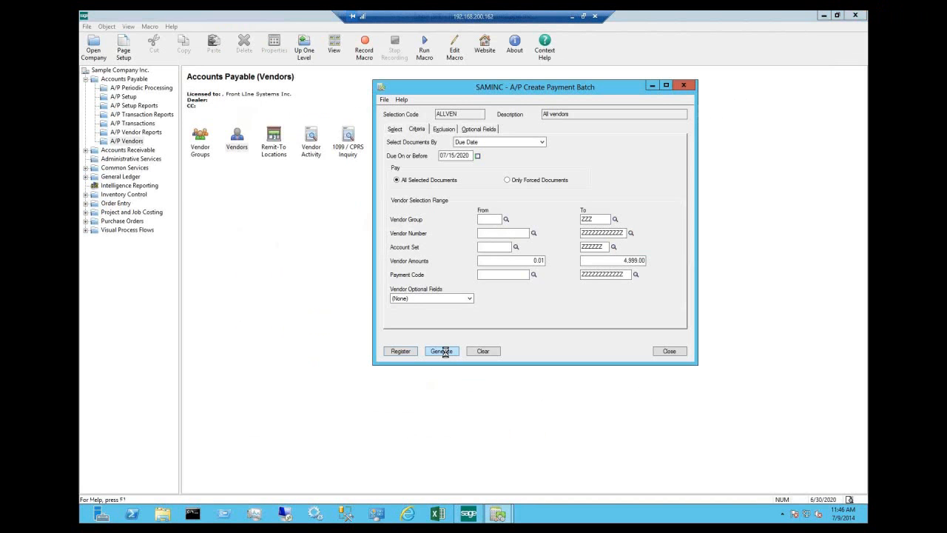
# Generate the payment batch, dismiss the message and close Create Payment Batch
pyautogui.click(442, 352)
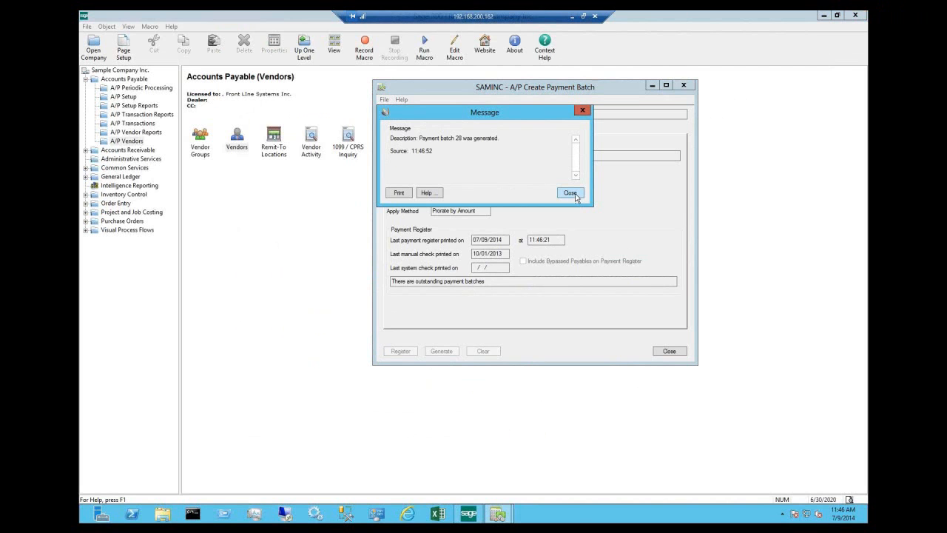
pyautogui.click(571, 194)
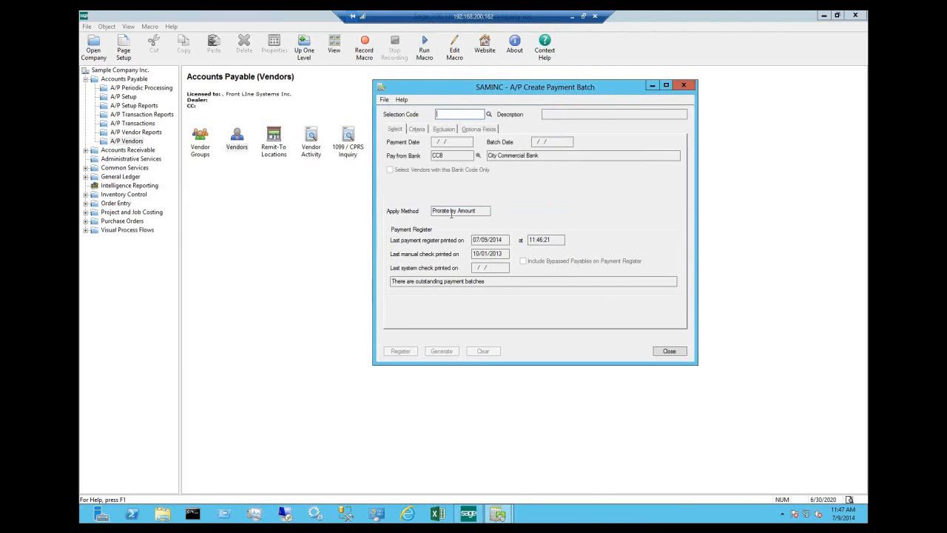
pyautogui.click(669, 351)
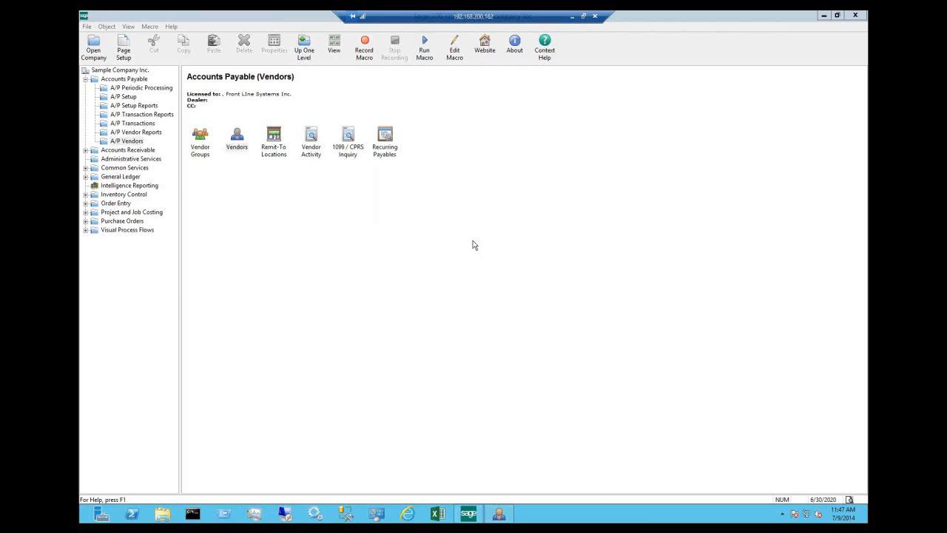
# Show the Create Payment Batch window from A/P Transactions and close it again
pyautogui.click(134, 124)
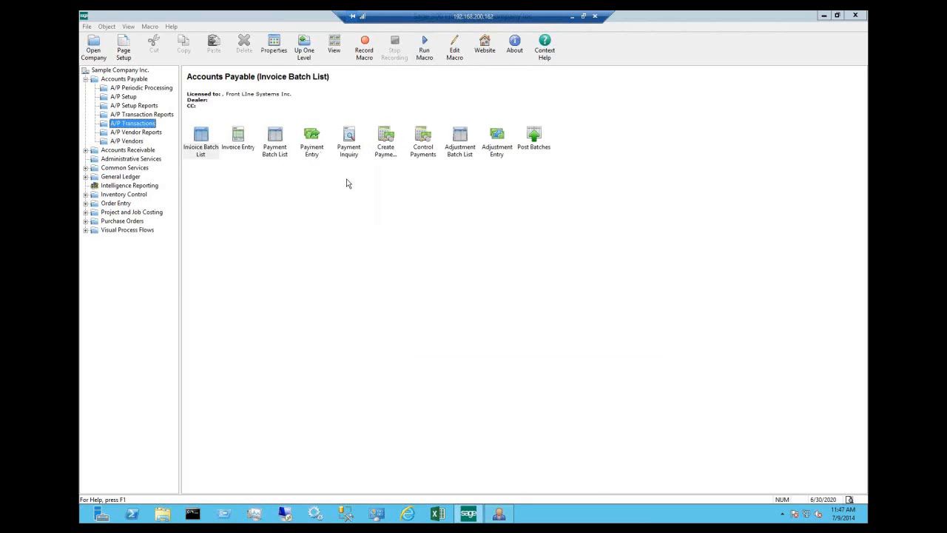
pyautogui.click(388, 139)
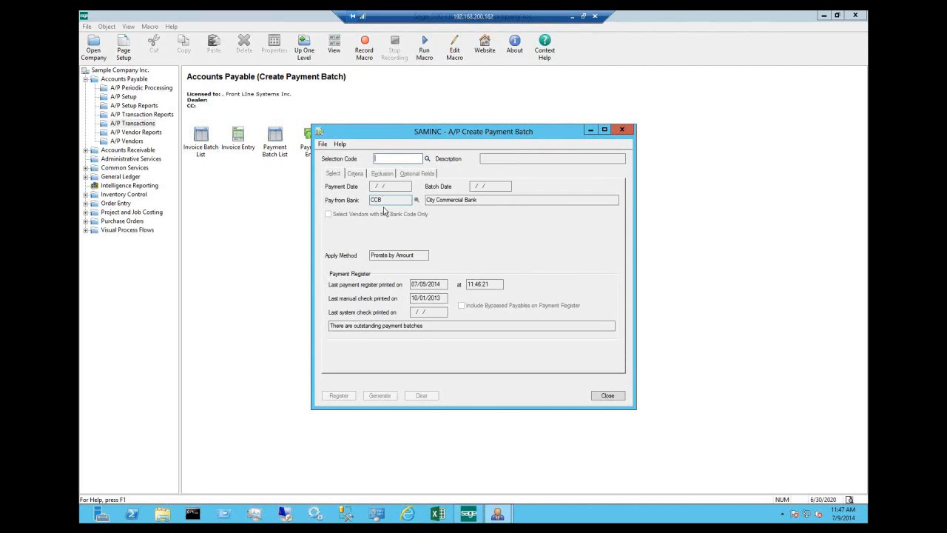
pyautogui.click(608, 395)
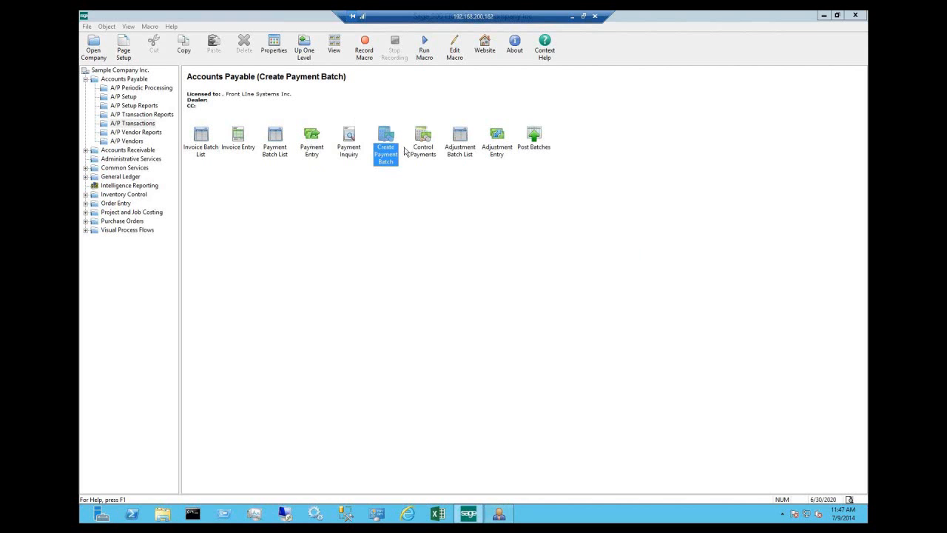
# Open batch 28, the system-generated payment batch, from the Payment Batch List and enlarge the payment entry window to show more detail lines
pyautogui.click(276, 138)
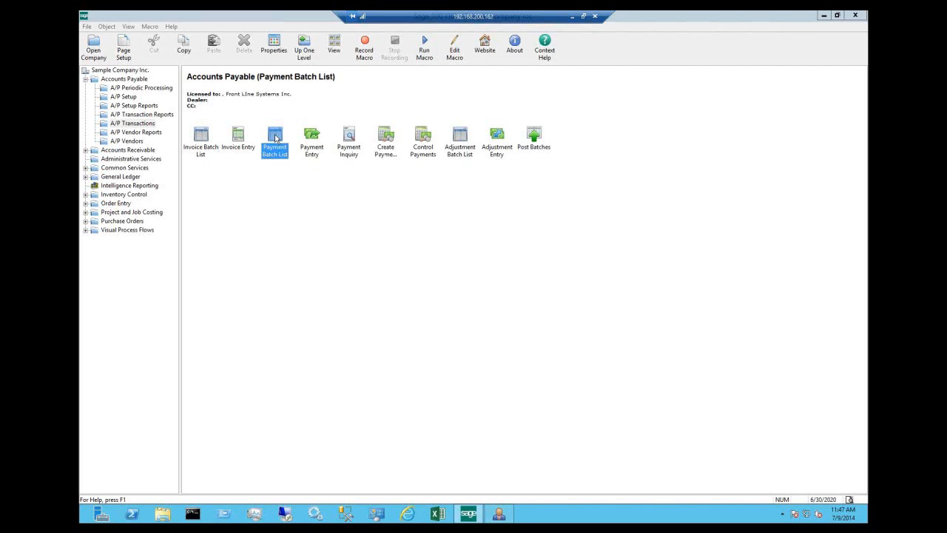
pyautogui.doubleClick(275, 138)
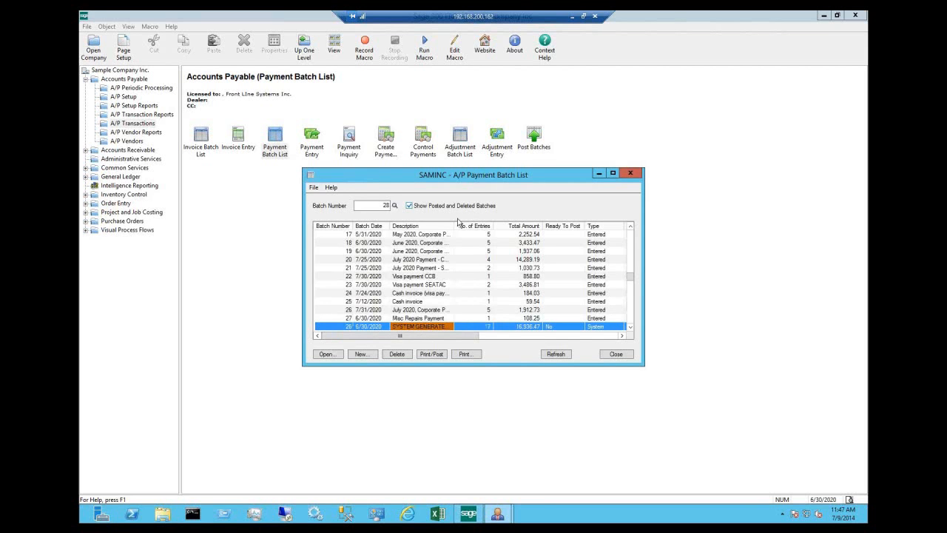
pyautogui.moveTo(455, 222); pyautogui.dragTo(471, 222)
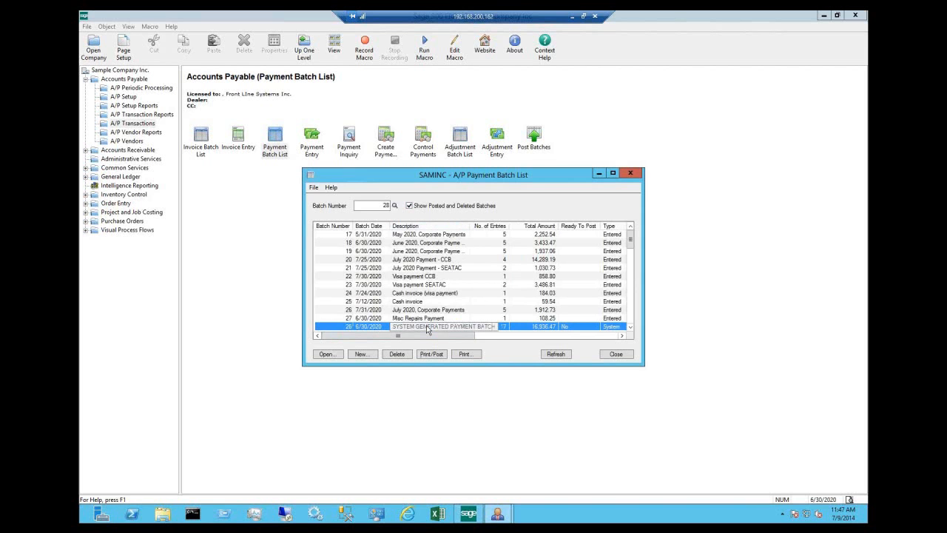
pyautogui.click(328, 355)
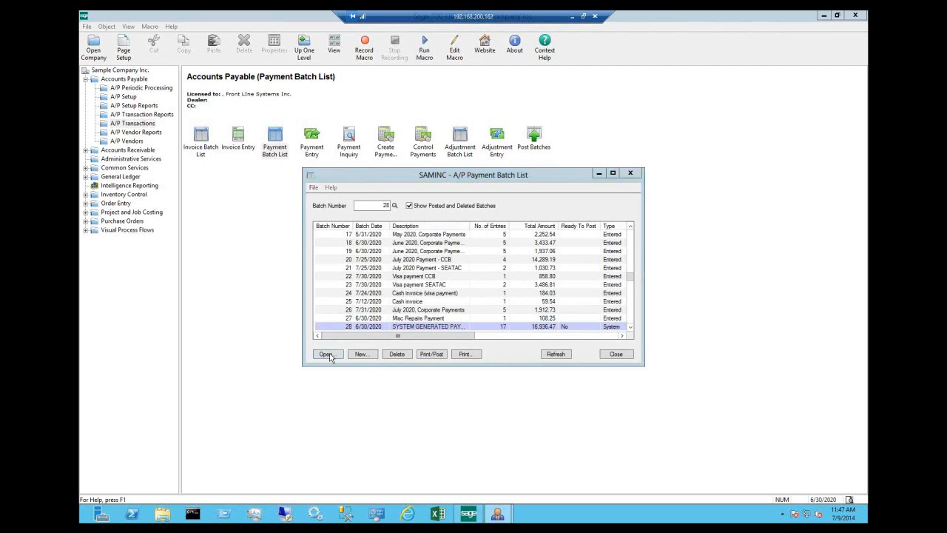
pyautogui.moveTo(326, 119); pyautogui.dragTo(313, 94)
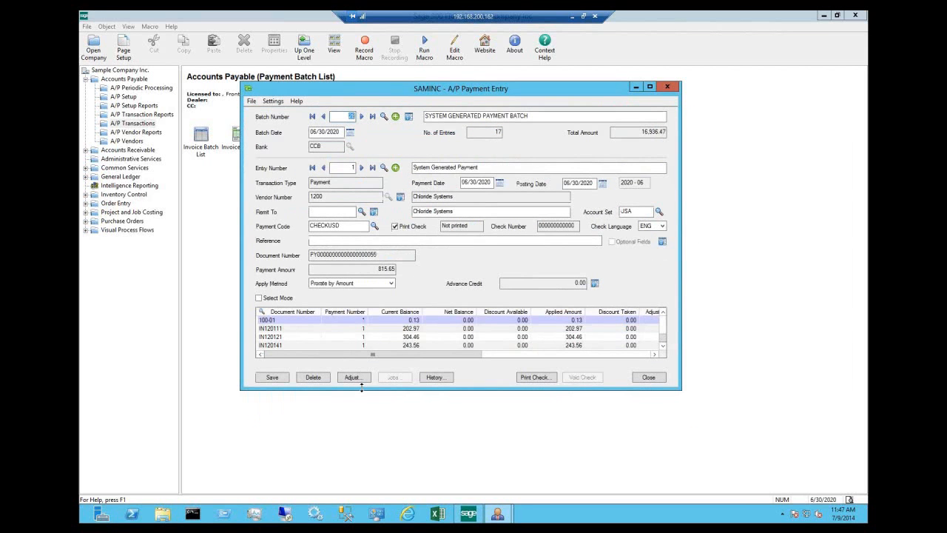
pyautogui.moveTo(362, 395); pyautogui.dragTo(363, 466)
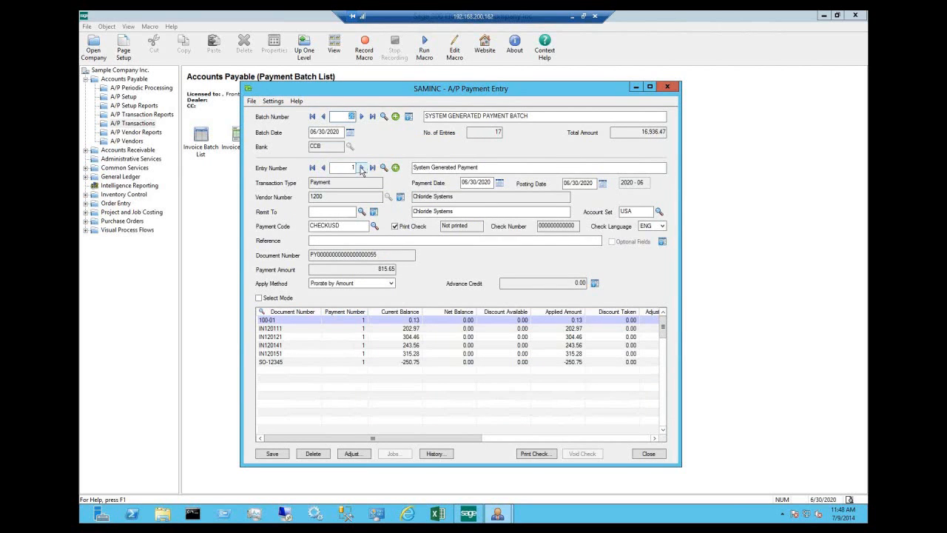
# Page through the payment entries of the system-generated batch up to the Esser Engineering Ltd payment
pyautogui.click(362, 167)
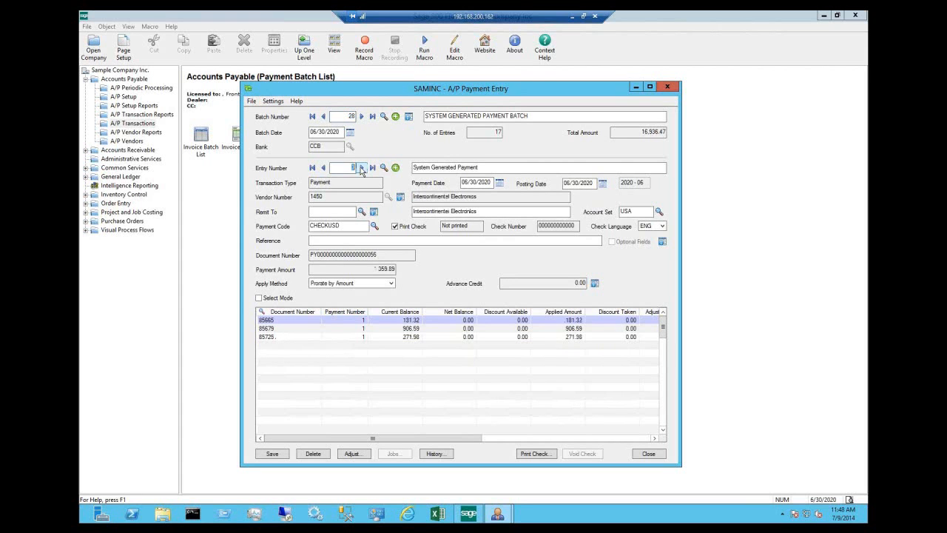
pyautogui.click(361, 168)
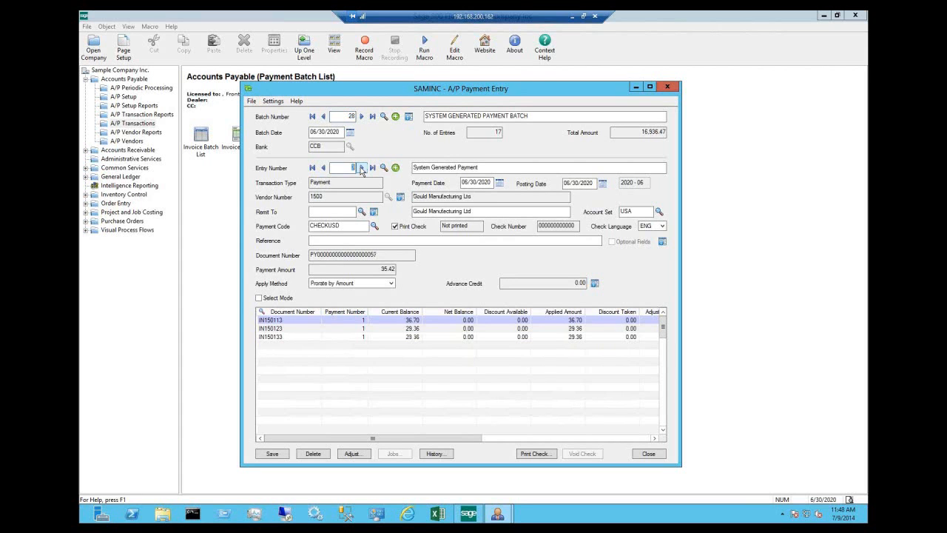
pyautogui.click(361, 167)
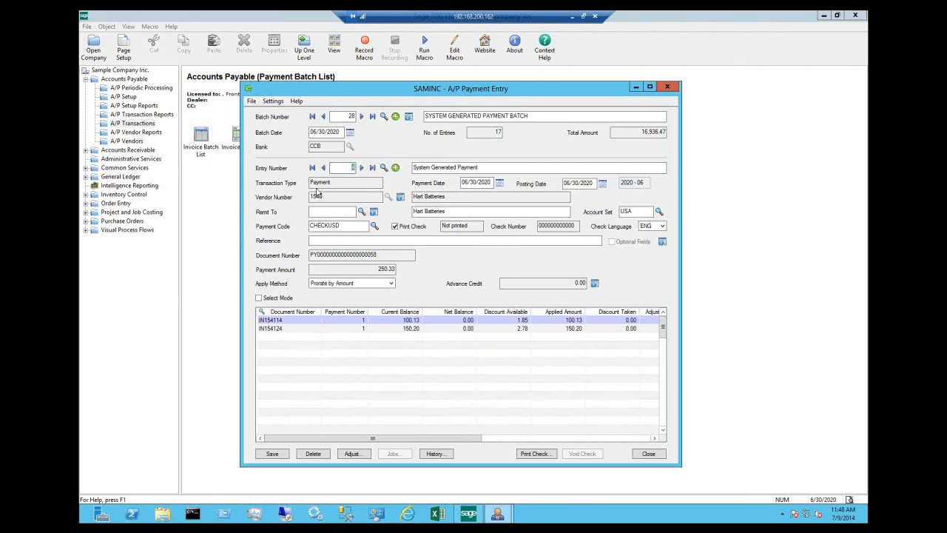
pyautogui.click(361, 169)
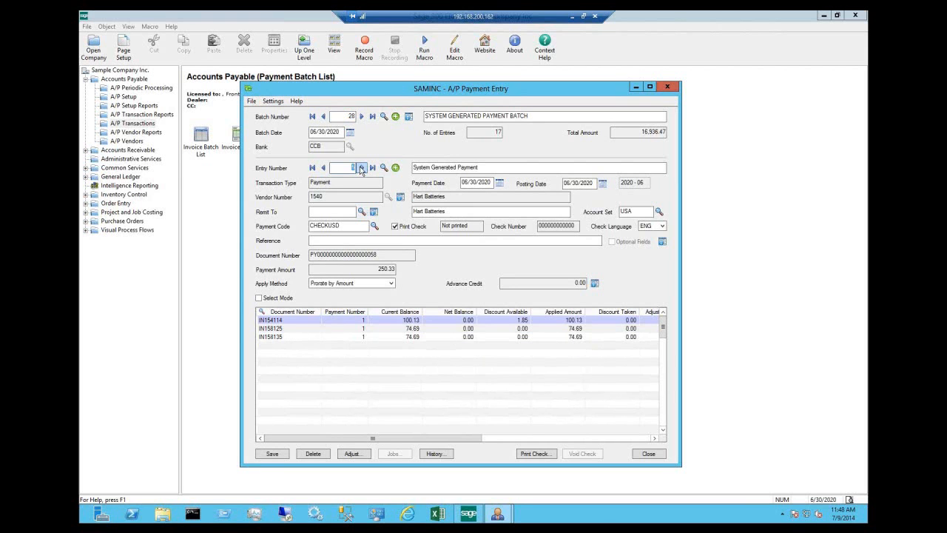
pyautogui.click(361, 169)
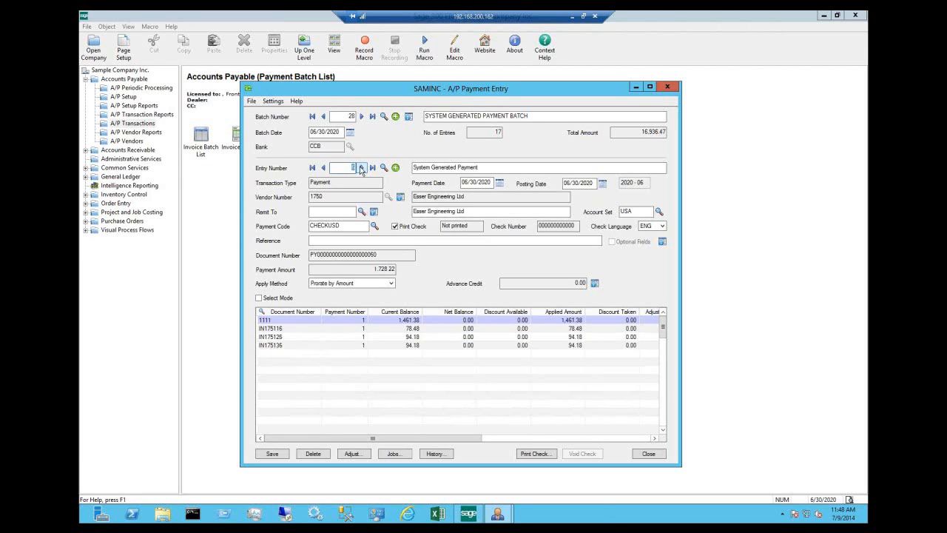
# Delete the invoice 1111 line from the Esser Engineering payment, and delete the whole entry 6 from the batch
pyautogui.click(326, 323)
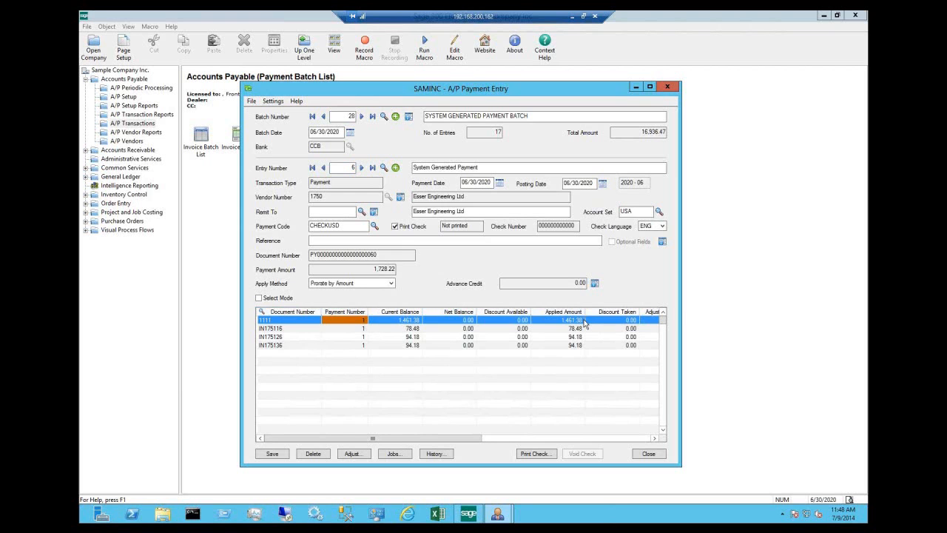
pyautogui.hotkey('ctrl', 'd')
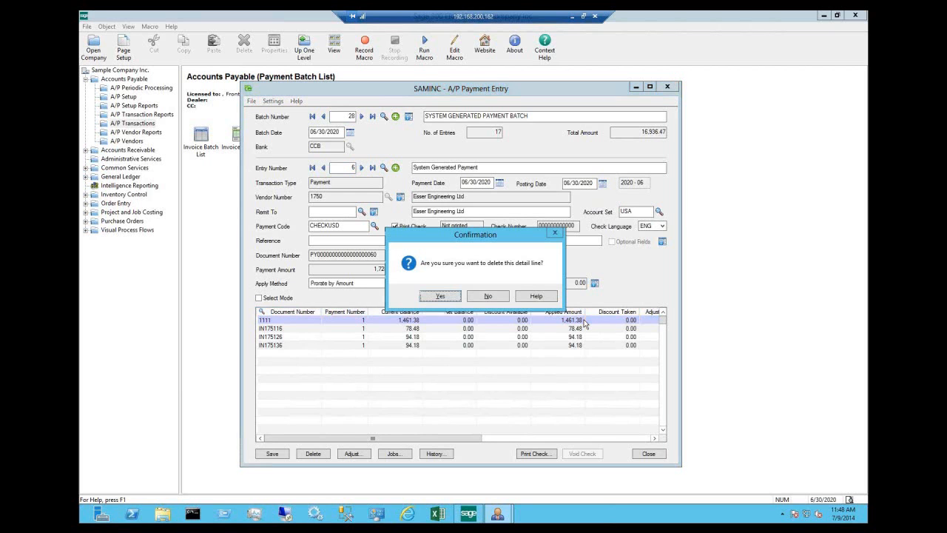
pyautogui.click(428, 297)
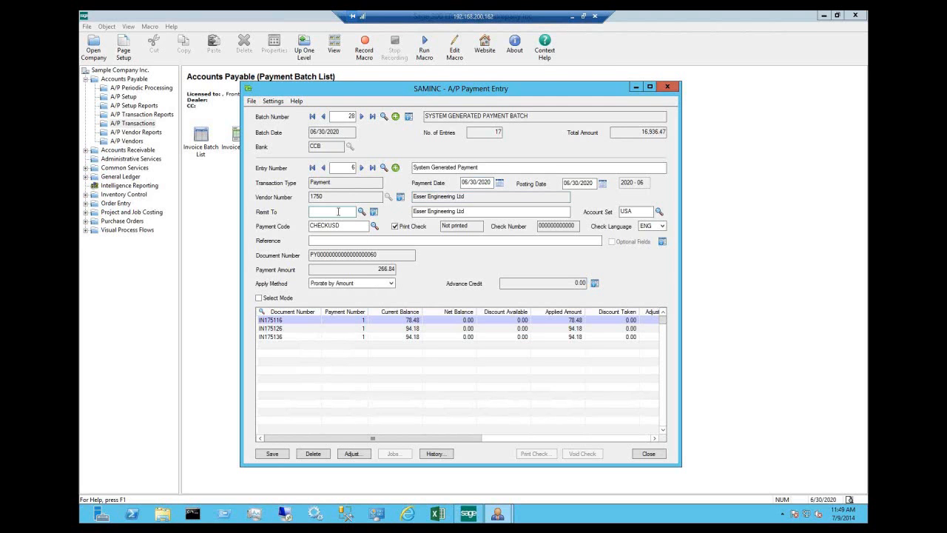
pyautogui.click(313, 455)
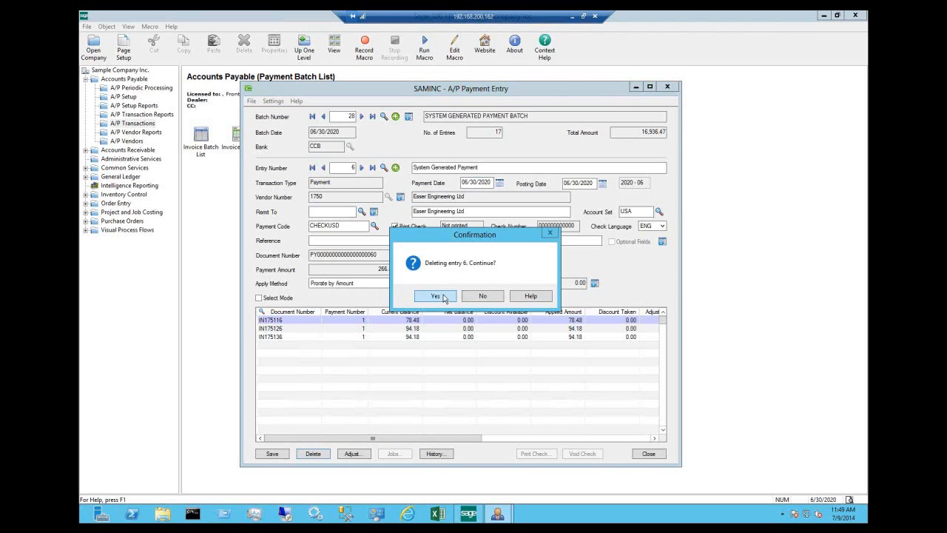
pyautogui.click(437, 296)
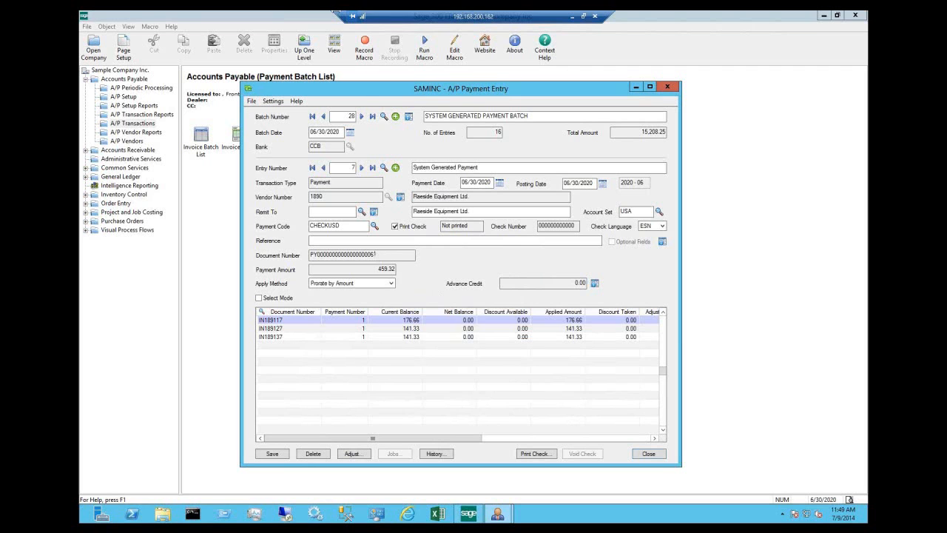
# Start a new payment batch and select Esser Engineering Ltd as the vendor of its first entry
pyautogui.moveTo(366, 90); pyautogui.dragTo(419, 76)
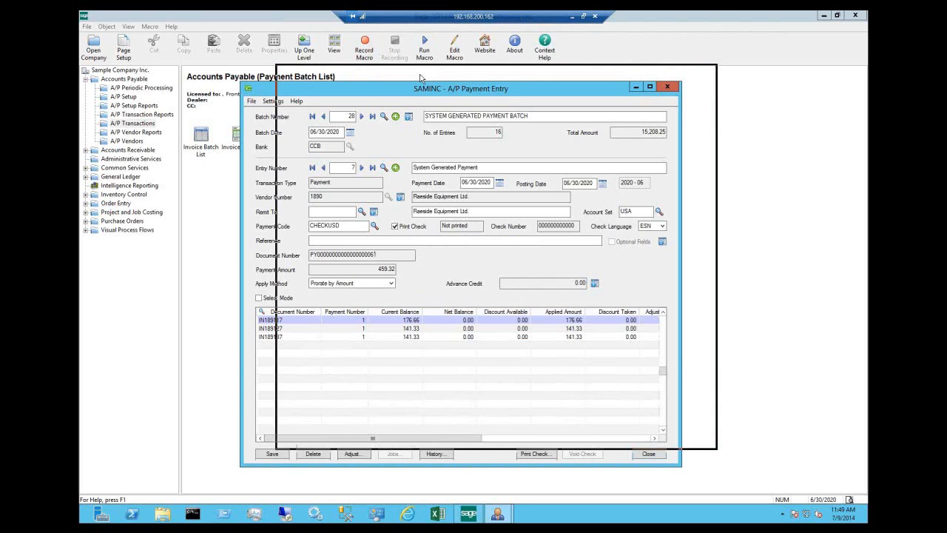
pyautogui.moveTo(419, 77); pyautogui.dragTo(420, 77)
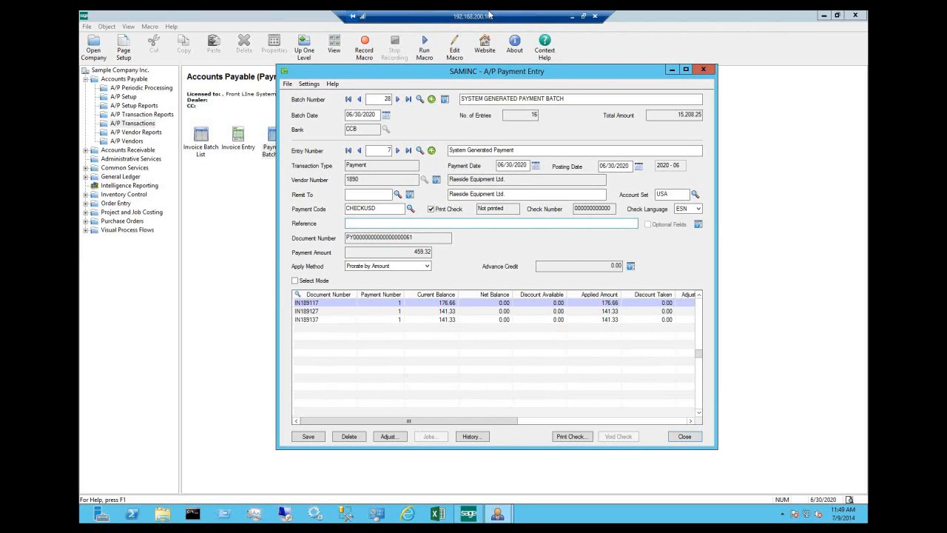
pyautogui.moveTo(400, 78); pyautogui.dragTo(411, 108)
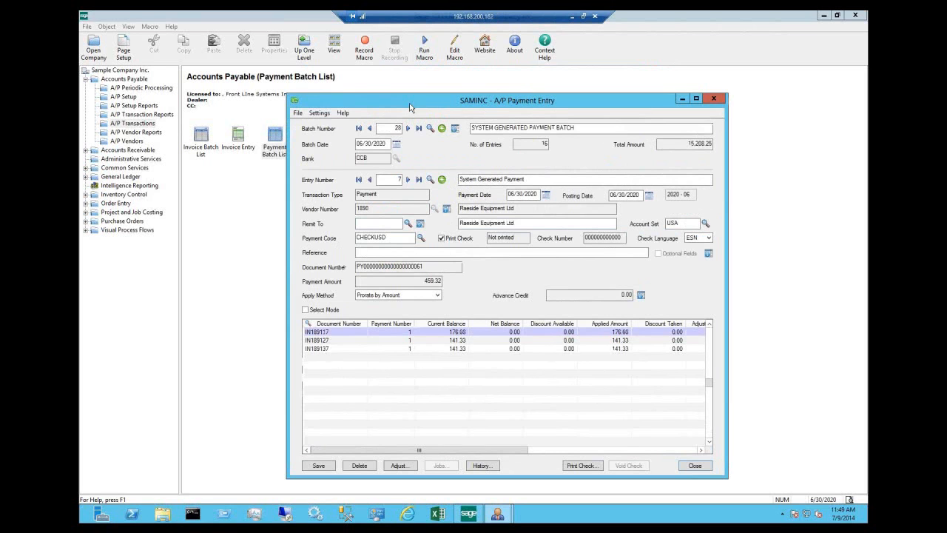
pyautogui.click(441, 129)
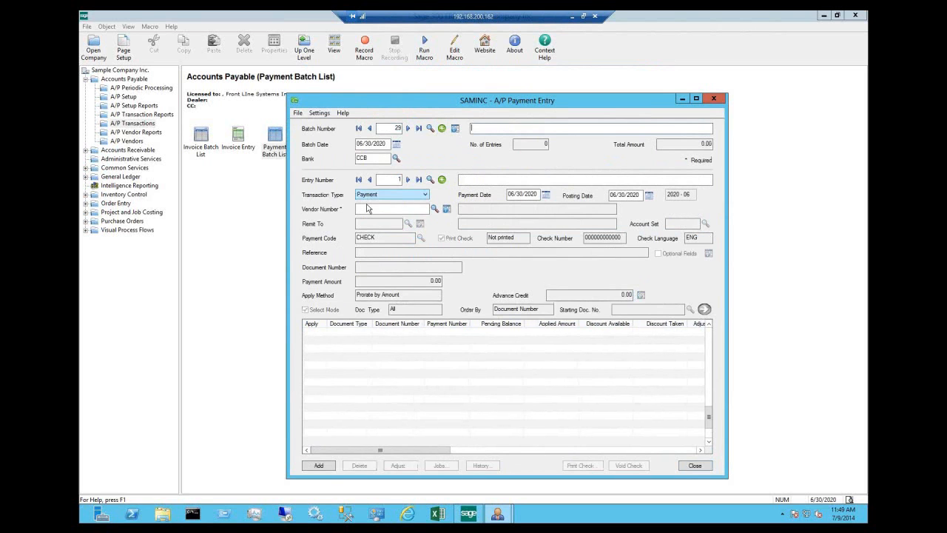
pyautogui.click(365, 209)
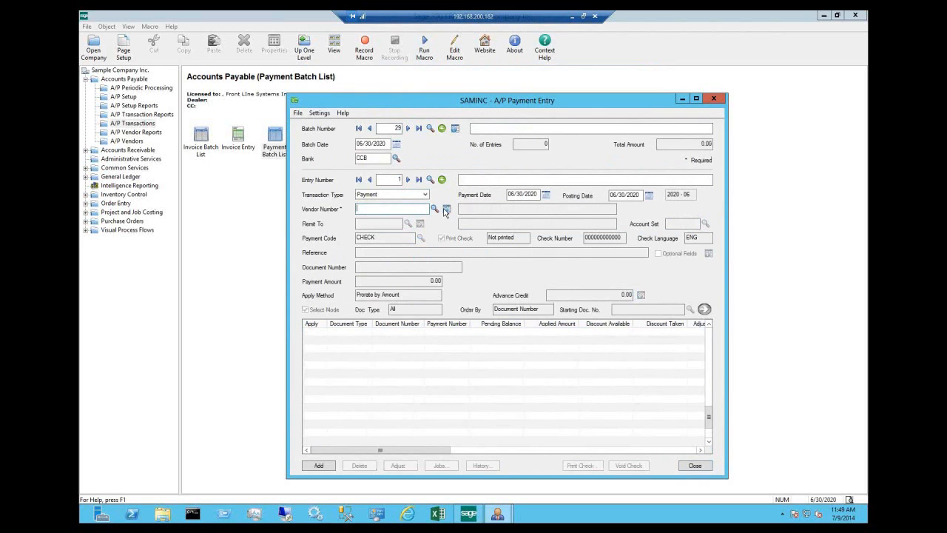
pyautogui.press('F5')
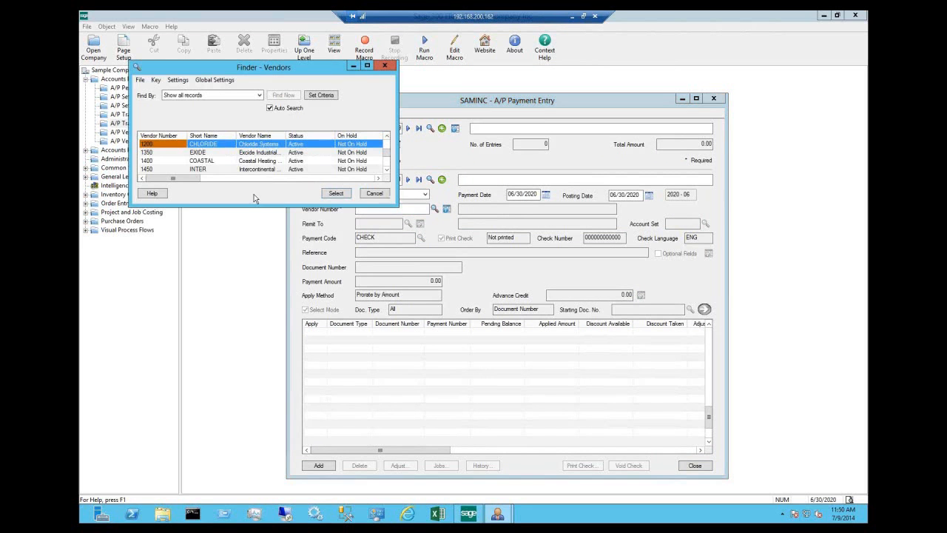
pyautogui.moveTo(248, 254); pyautogui.dragTo(240, 326)
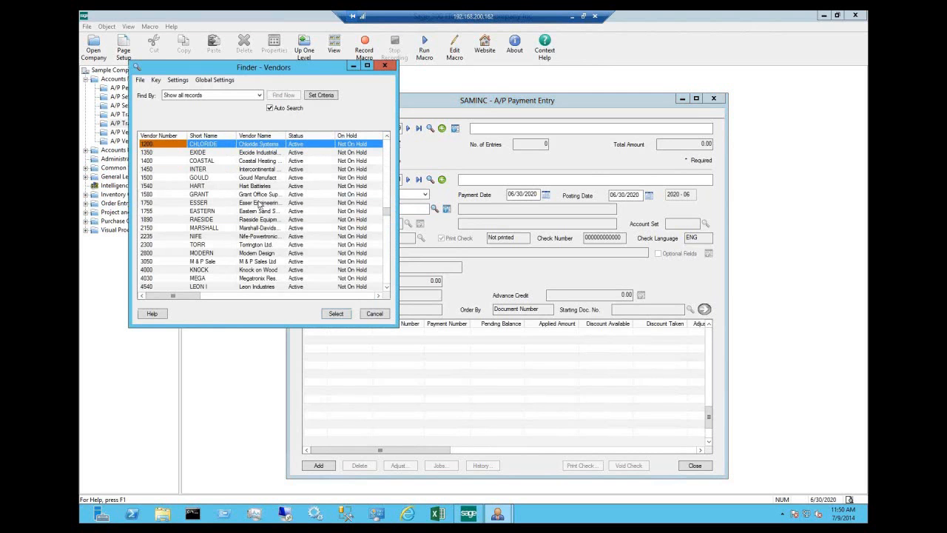
pyautogui.click(259, 203)
pyautogui.click(336, 314)
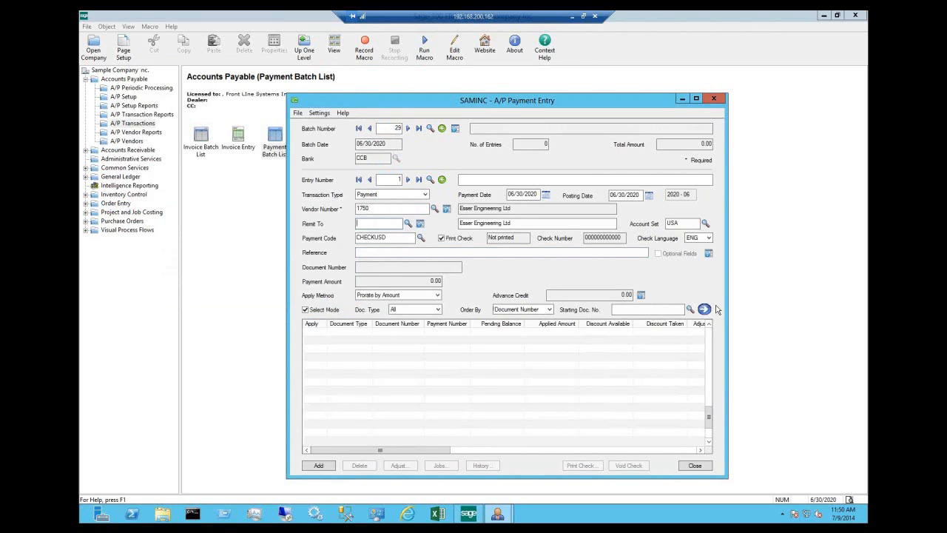
# List the vendor's open documents, apply the payment to invoice IN175116 and add the entry to the batch
pyautogui.click(704, 310)
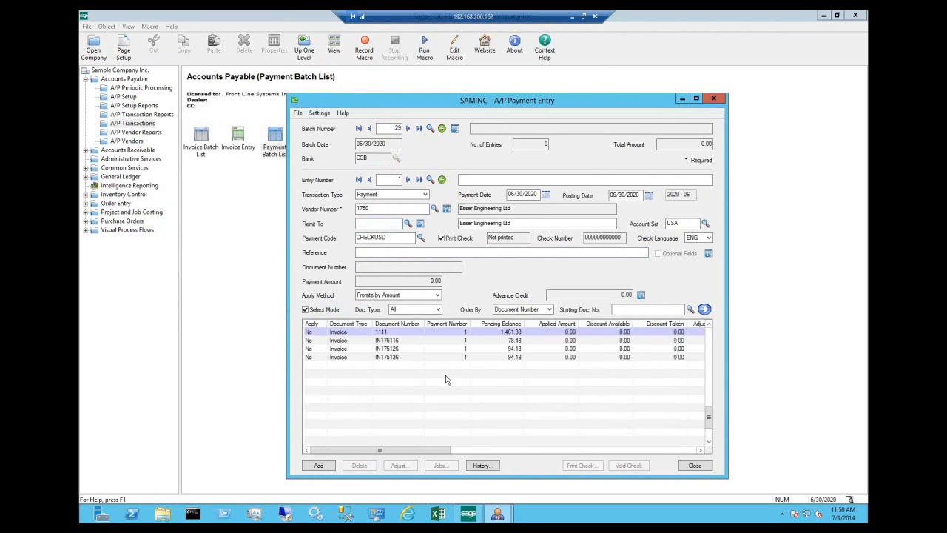
pyautogui.doubleClick(319, 341)
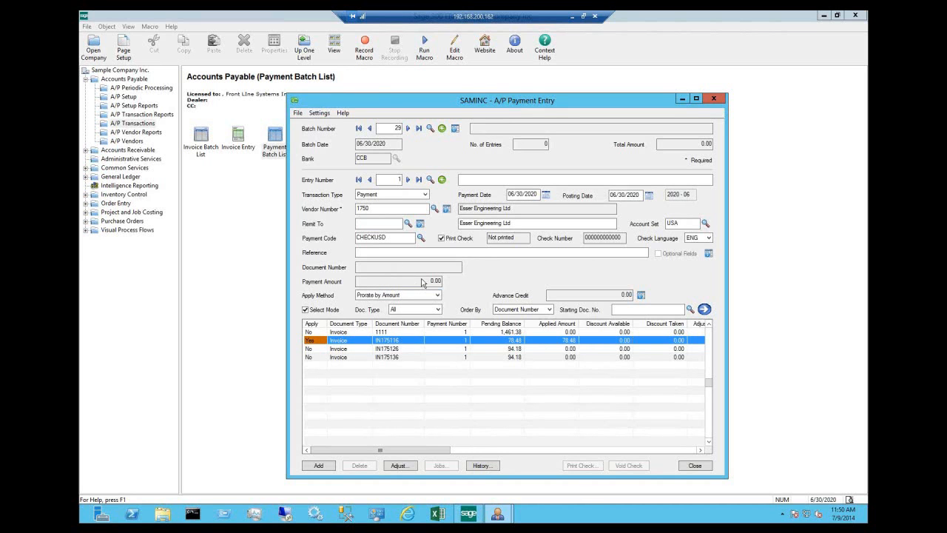
pyautogui.click(386, 348)
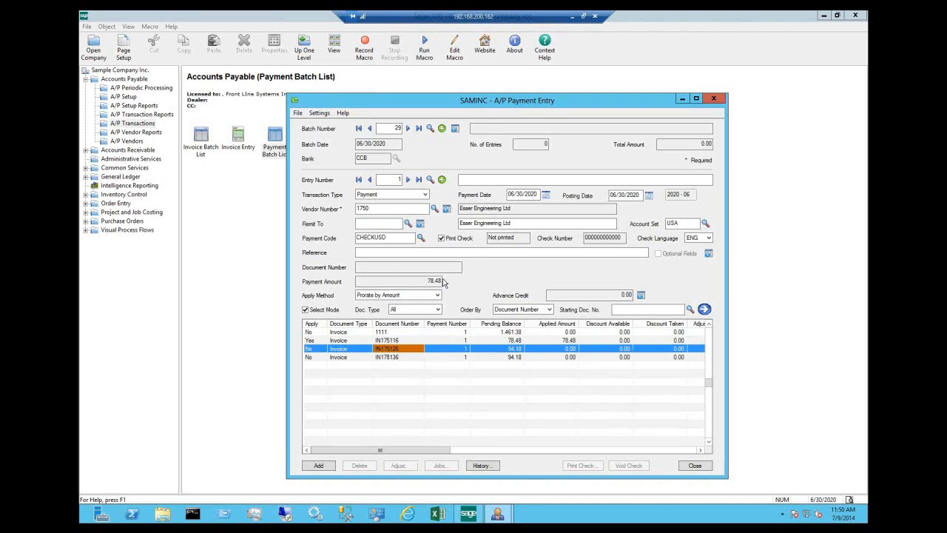
pyautogui.click(318, 466)
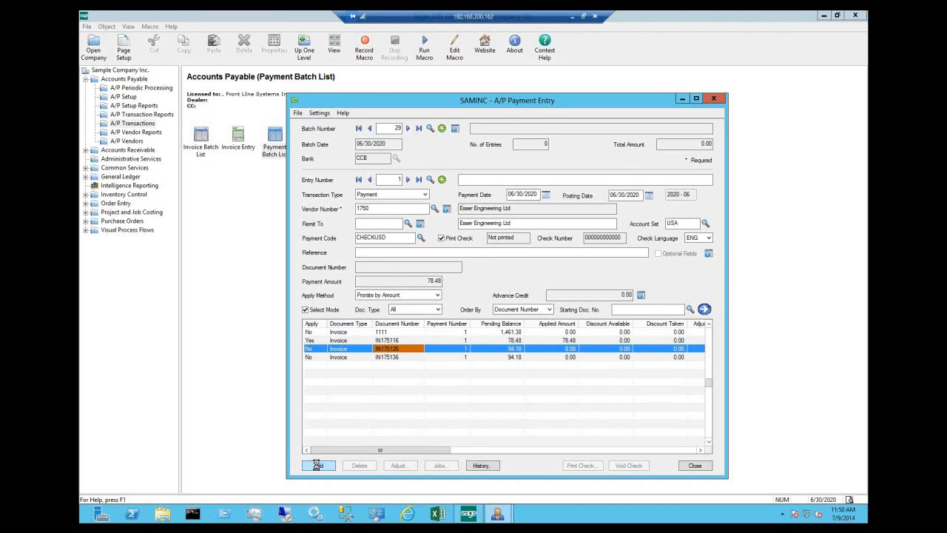
# Select Chloride Systems as the vendor of the next entry and list its documents to check their apply status
pyautogui.click(434, 208)
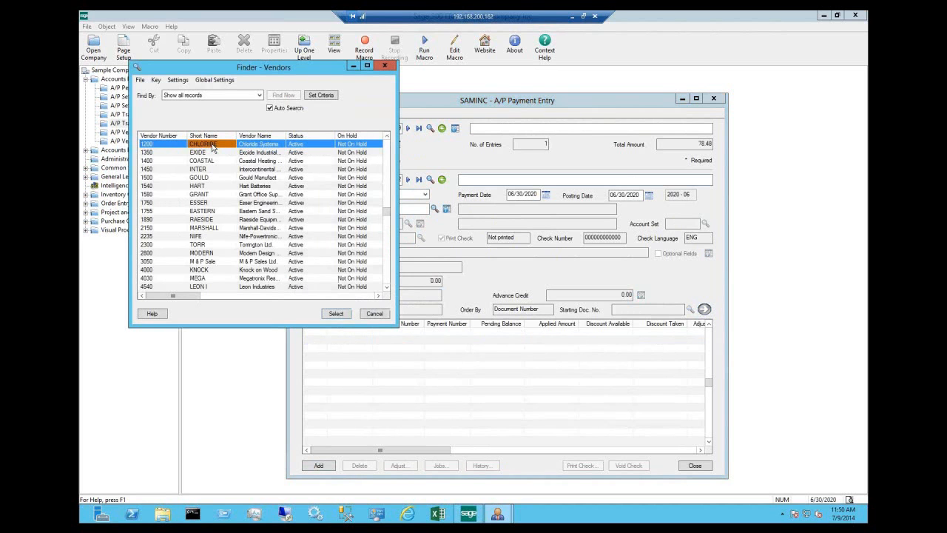
pyautogui.click(336, 314)
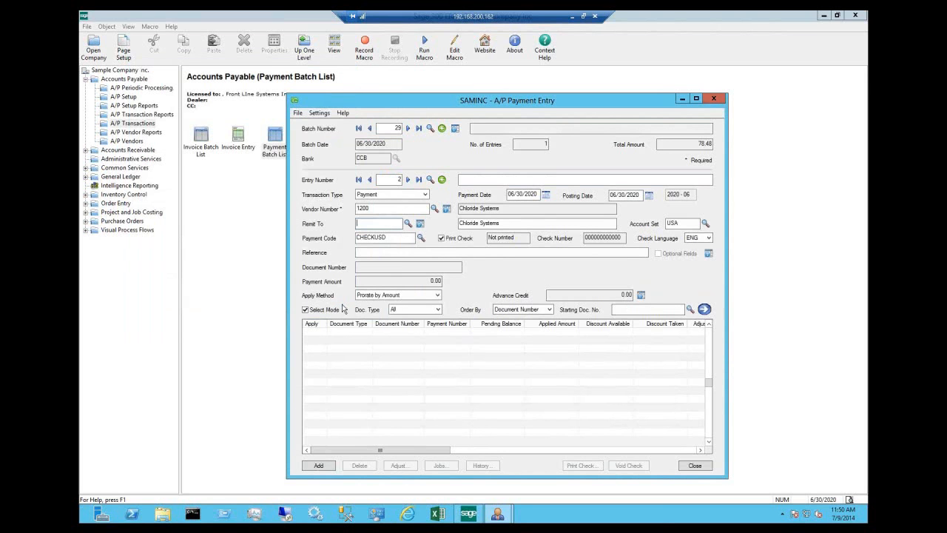
pyautogui.click(704, 309)
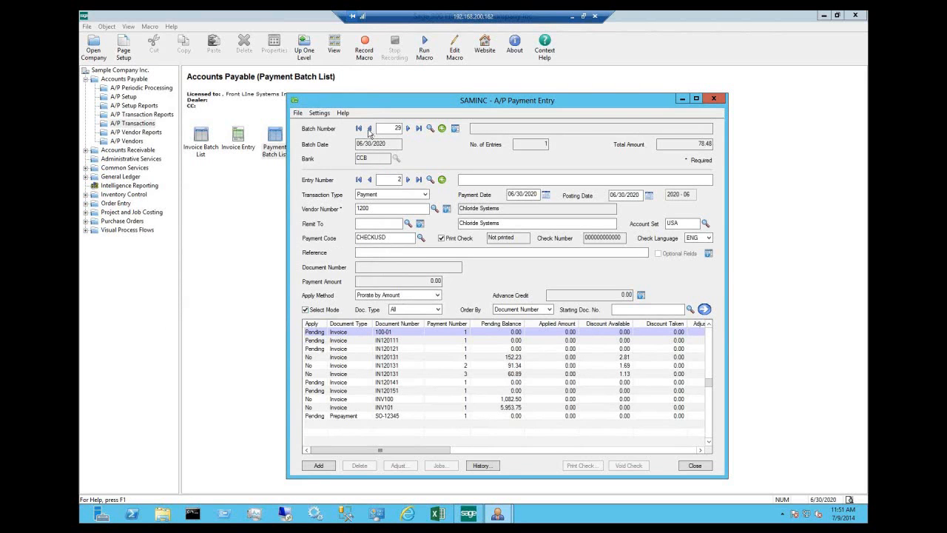
# Return to the system-generated payment batch without adding the Chloride Systems entry, to view its payment lines
pyautogui.click(372, 129)
pyautogui.click(371, 128)
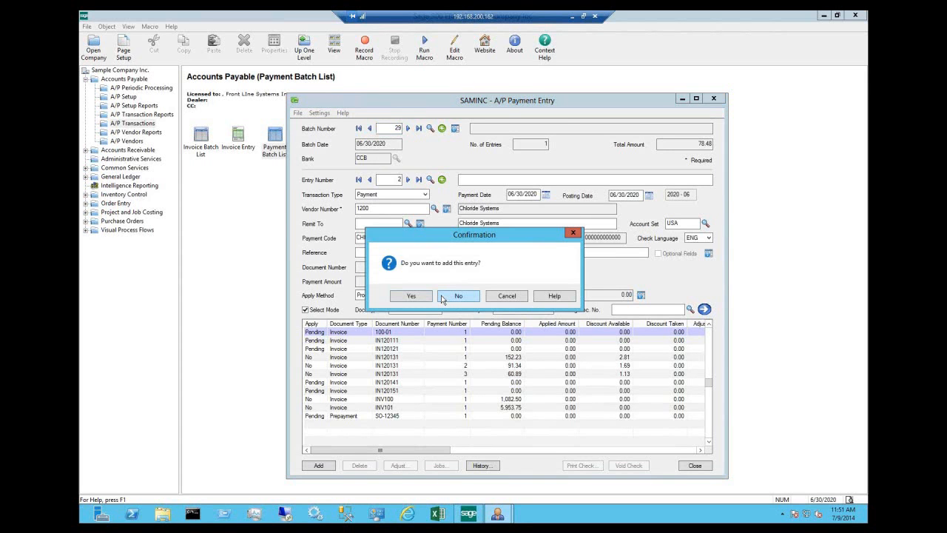
pyautogui.click(443, 296)
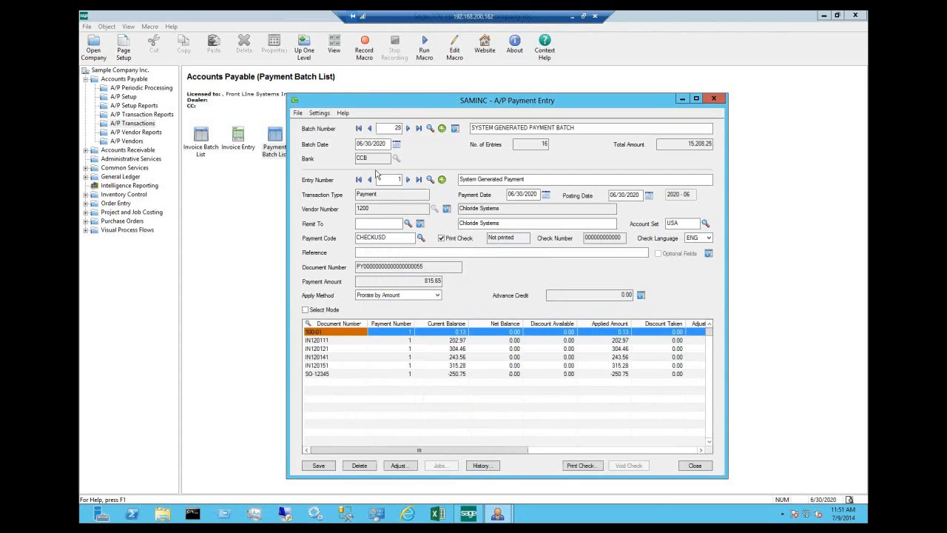
# Return to batch 29 and start a new entry with Chloride Systems as the vendor
pyautogui.click(404, 127)
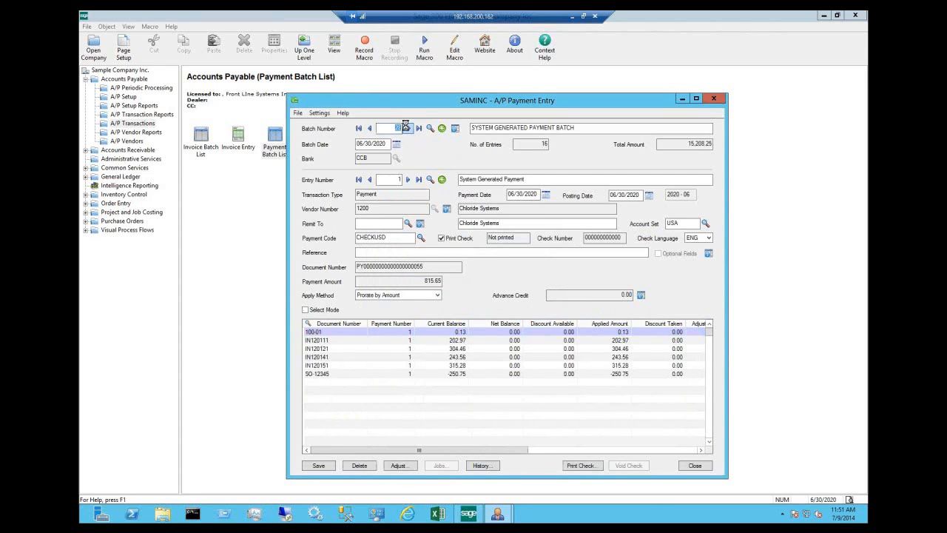
pyautogui.click(442, 181)
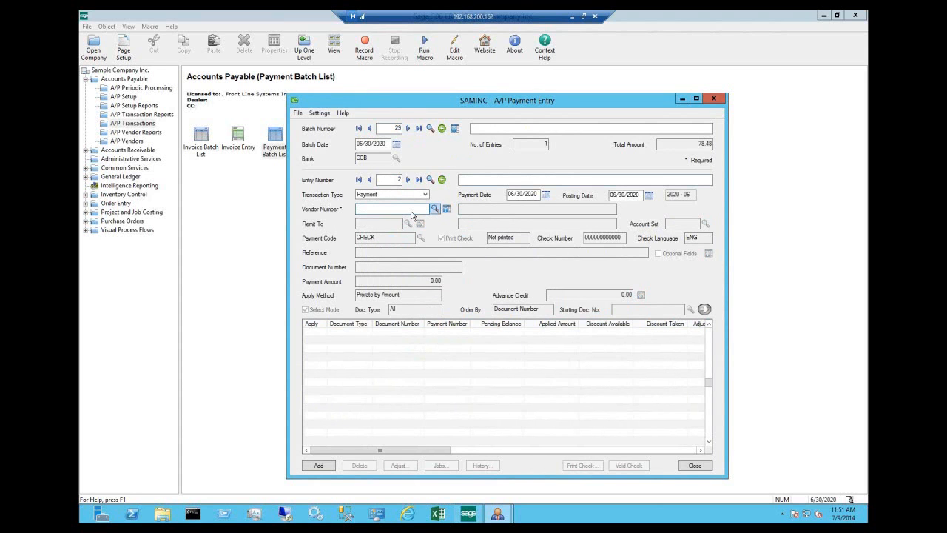
pyautogui.click(434, 209)
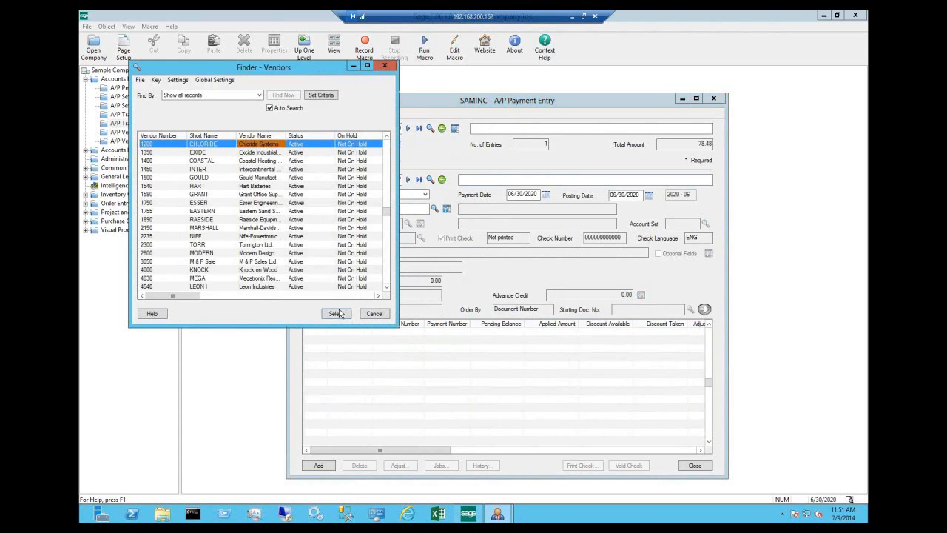
pyautogui.click(337, 314)
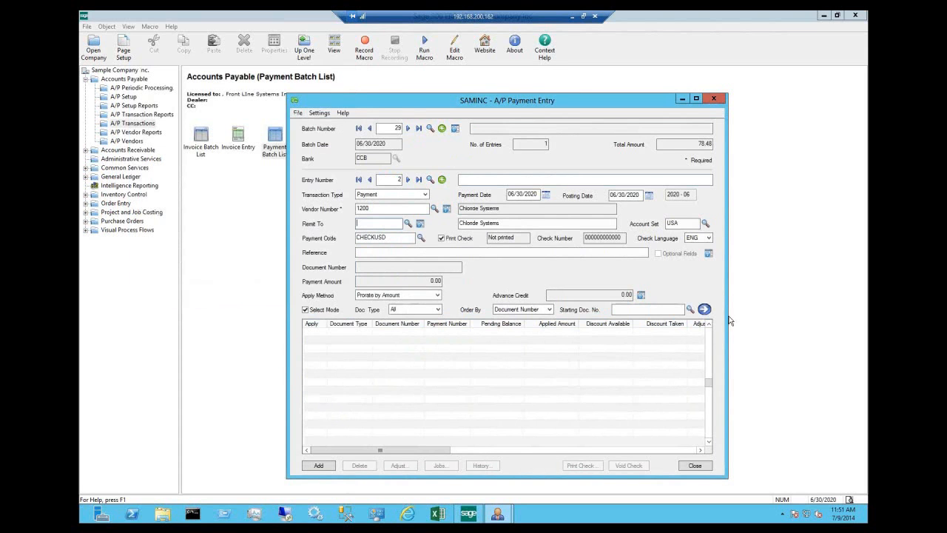
# List the vendor's open documents, apply the payment to payment number 3 of invoice IN120131 and add the entry to the batch
pyautogui.click(704, 310)
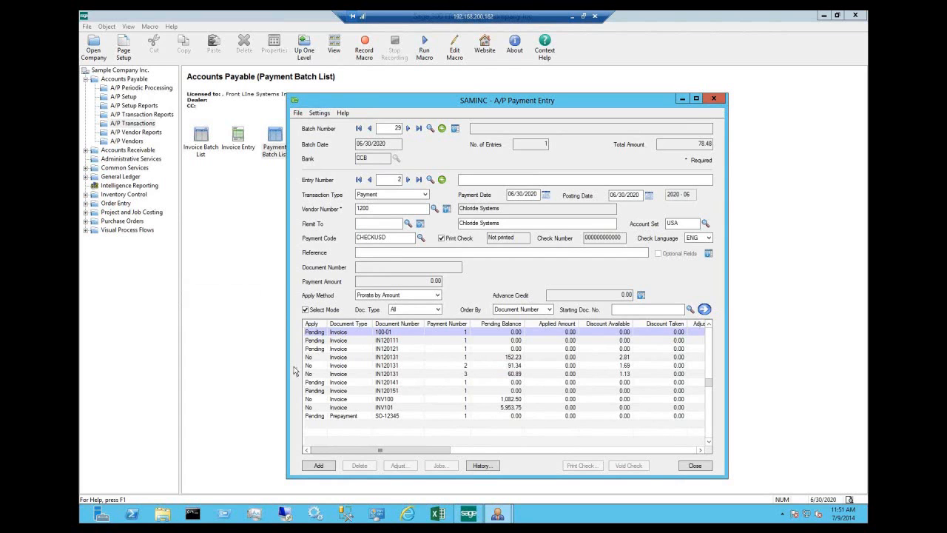
pyautogui.doubleClick(316, 375)
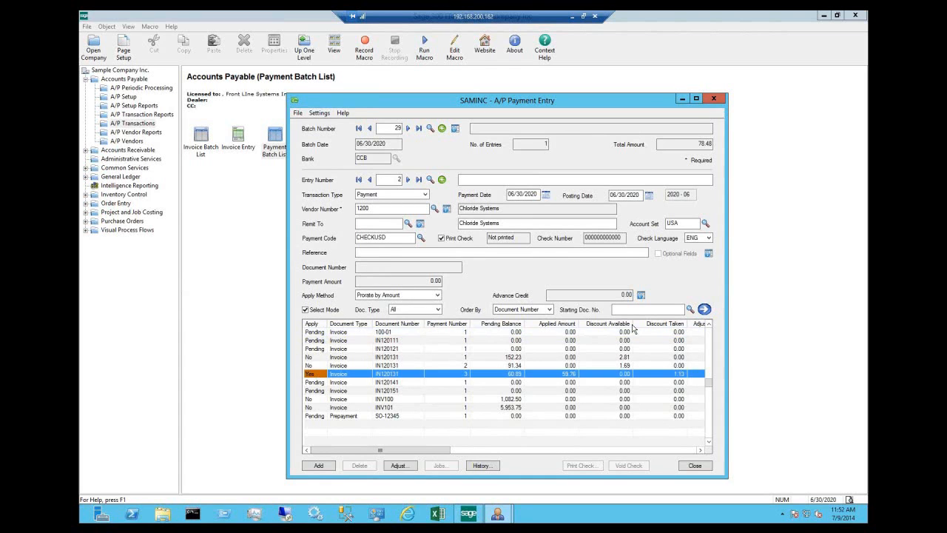
pyautogui.click(319, 465)
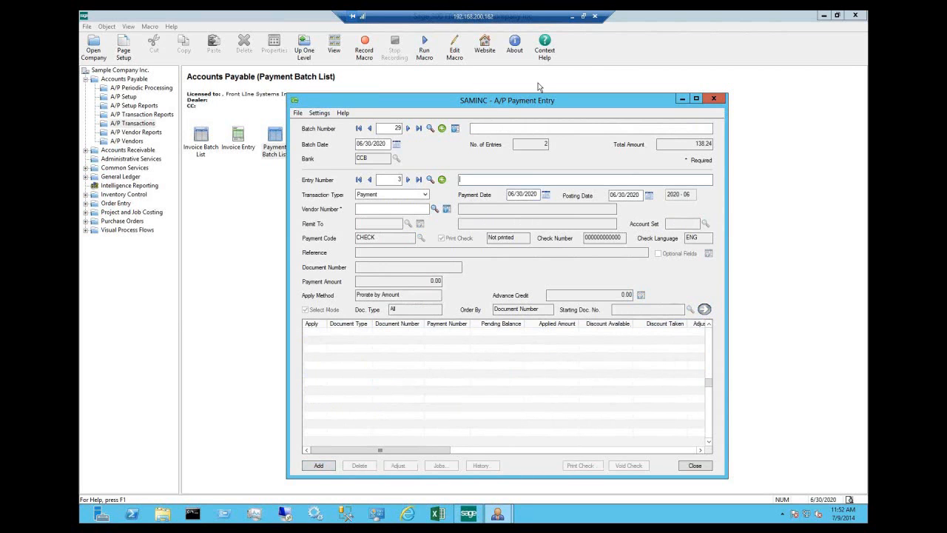
# Set the transaction type of the next batch entry to Misc. Payment
pyautogui.moveTo(490, 103); pyautogui.dragTo(533, 78)
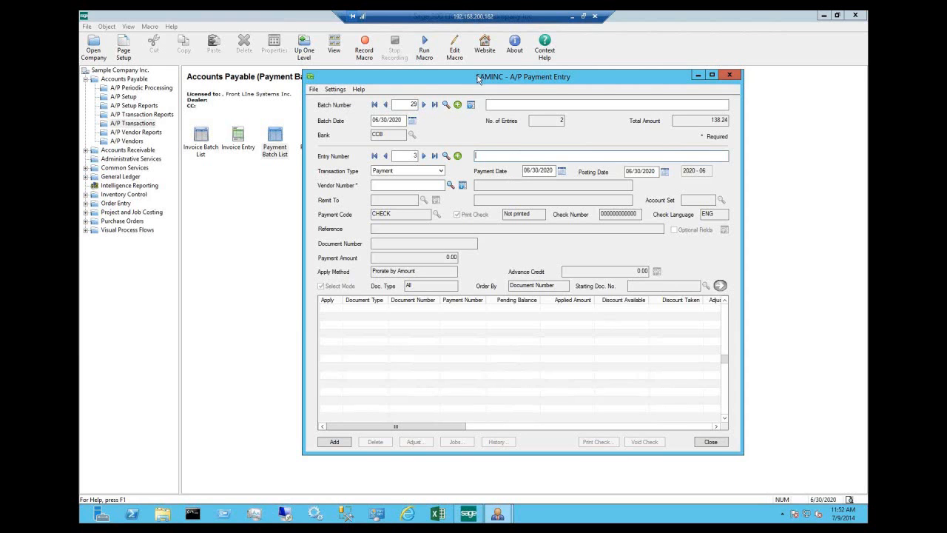
pyautogui.moveTo(422, 79); pyautogui.dragTo(378, 76)
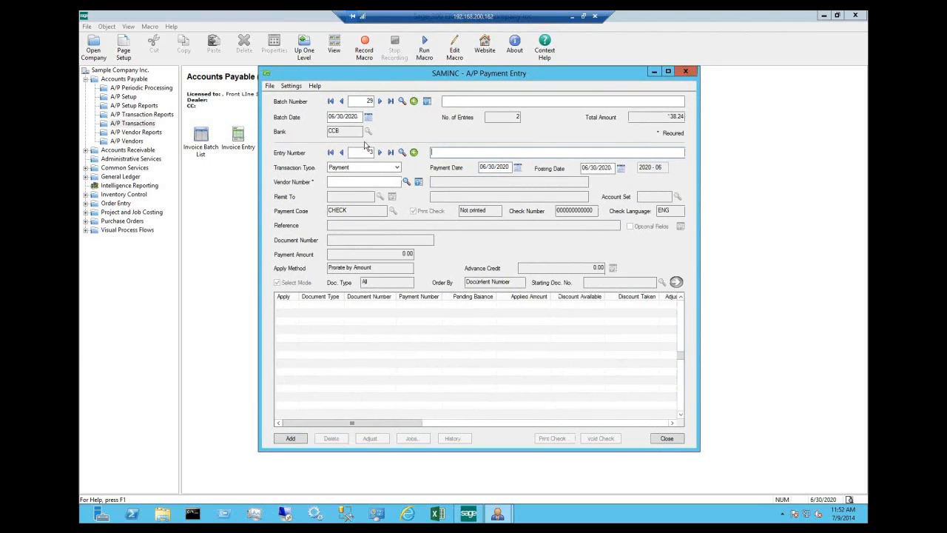
pyautogui.click(398, 167)
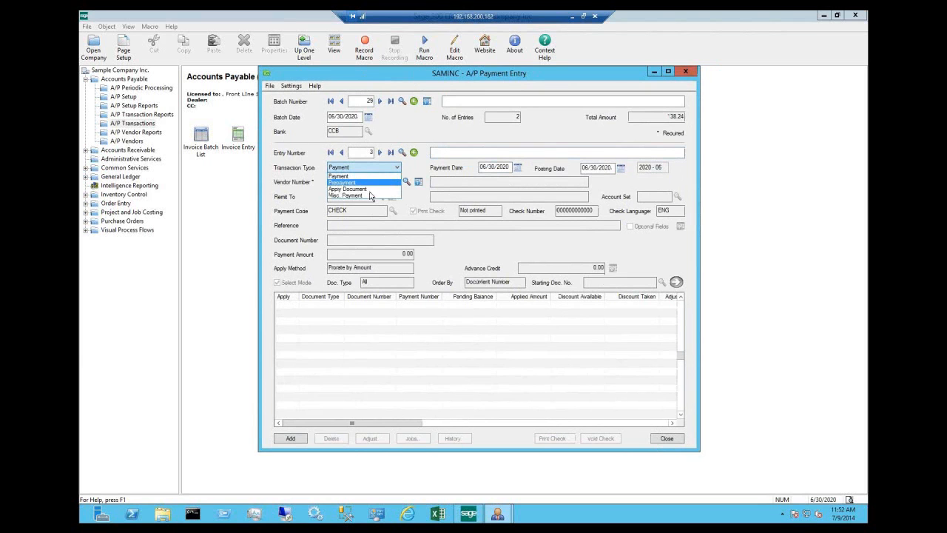
pyautogui.click(368, 195)
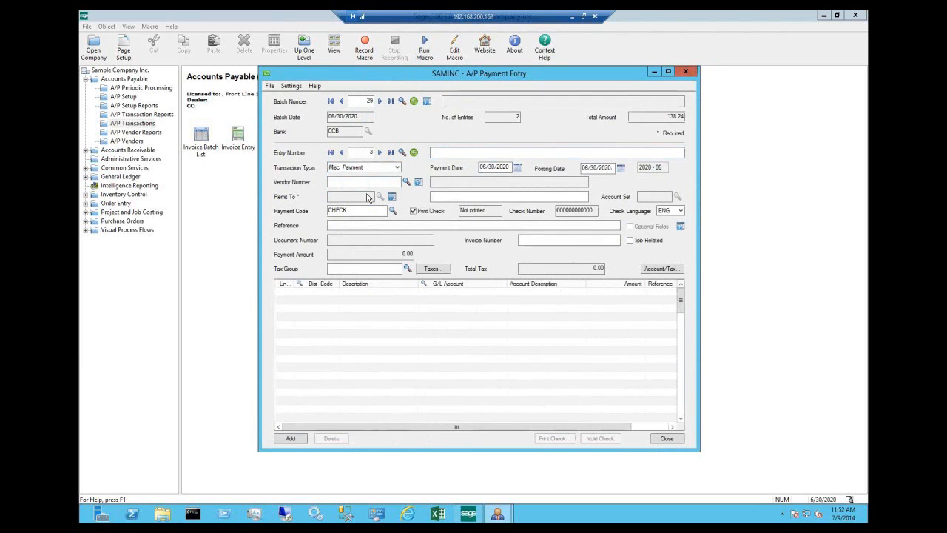
# Examine the blank vendor information and the payment, tax group and detail line fields of the miscellaneous payment
pyautogui.click(351, 183)
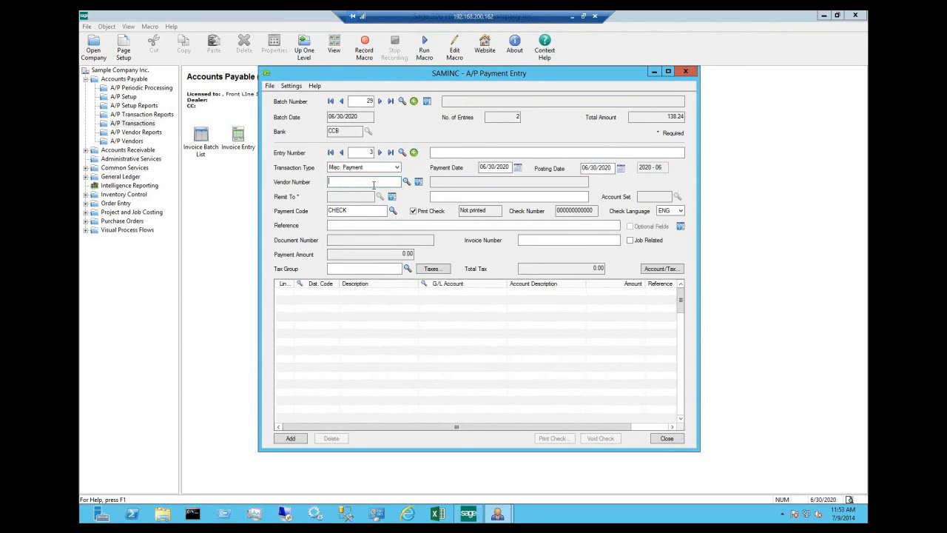
pyautogui.click(419, 183)
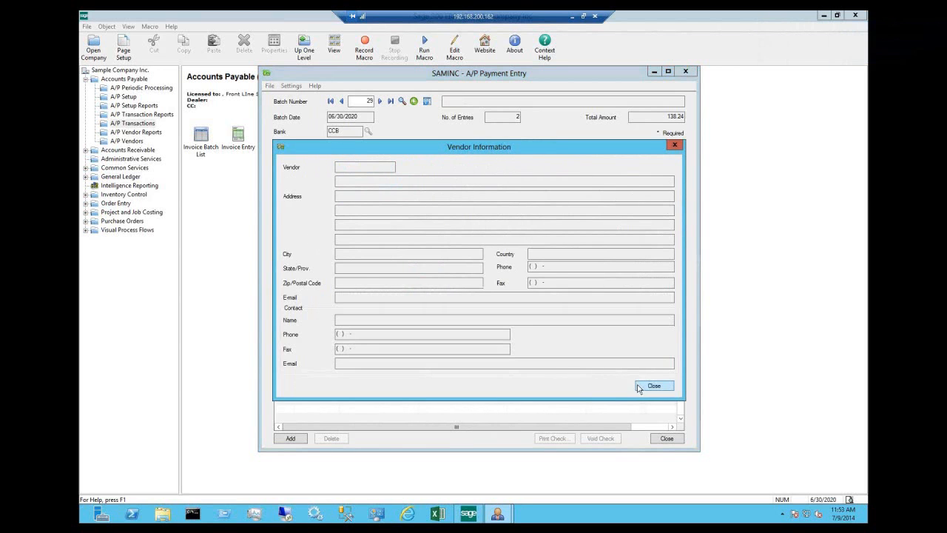
pyautogui.click(651, 386)
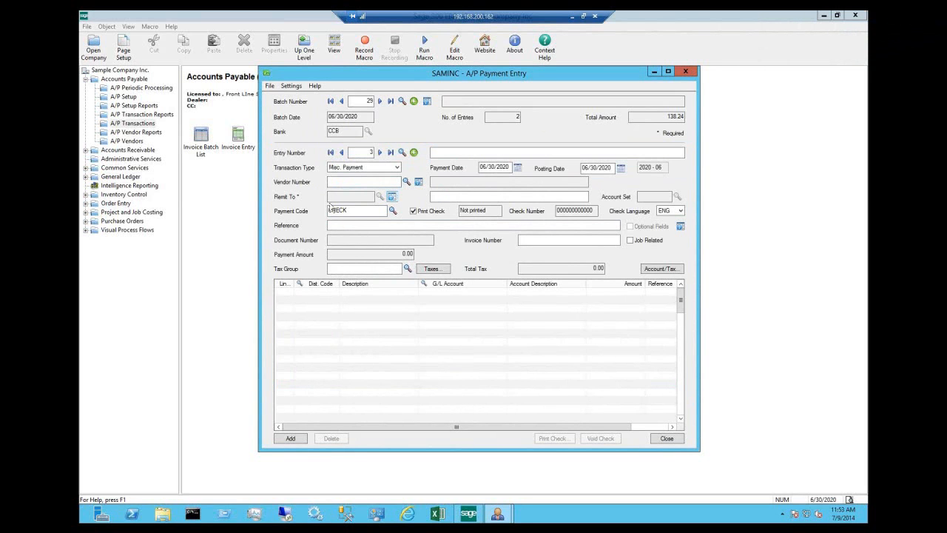
pyautogui.press('Tab')
pyautogui.press('Tab')
pyautogui.press('Tab')
pyautogui.press('Tab')
pyautogui.click(349, 269)
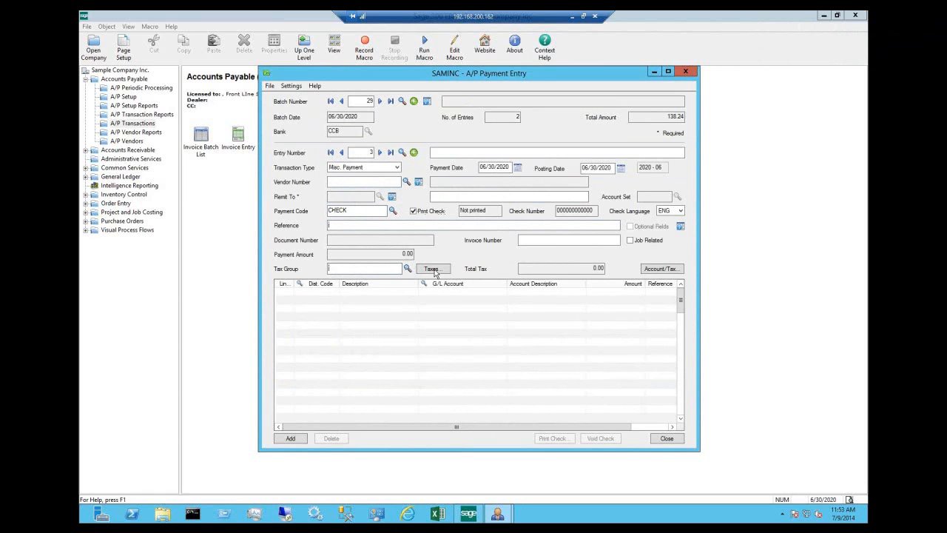
pyautogui.click(326, 293)
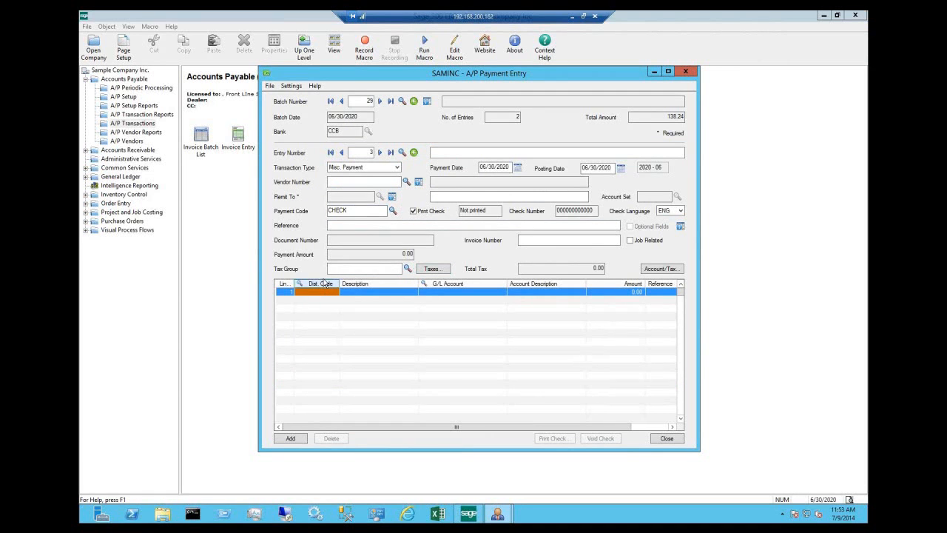
# Enter Pizza Shop as the remit-to name of the miscellaneous payment
pyautogui.click(437, 182)
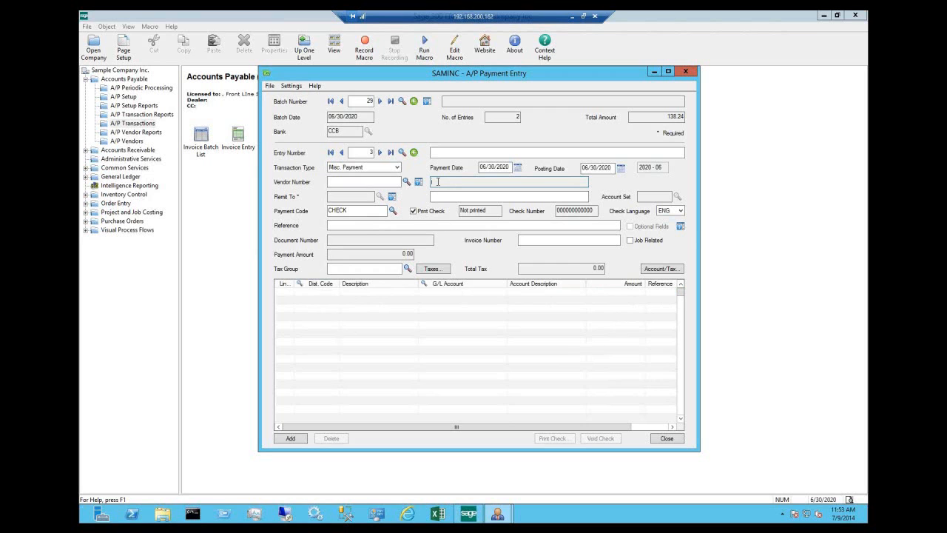
pyautogui.click(434, 196)
pyautogui.write('Pizza Sh')
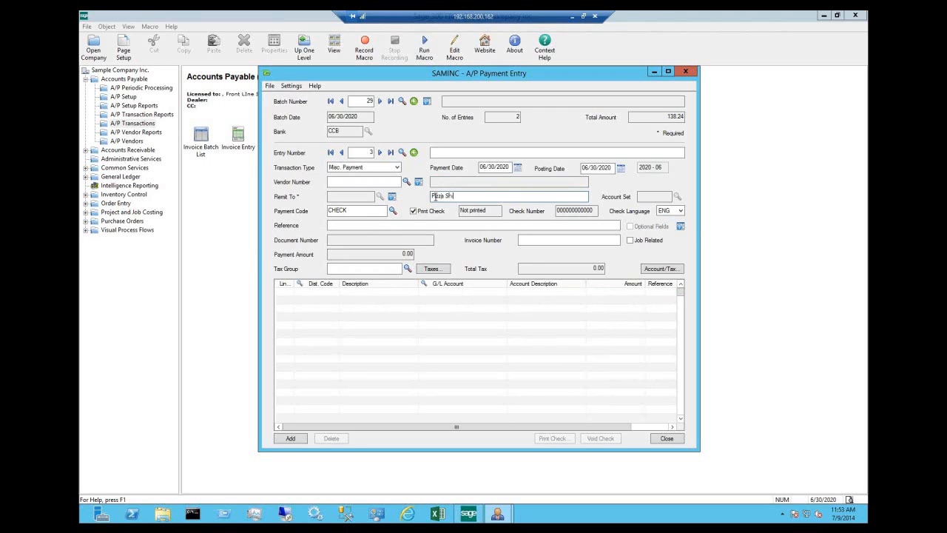
pyautogui.write('ip')
pyautogui.press('Tab')
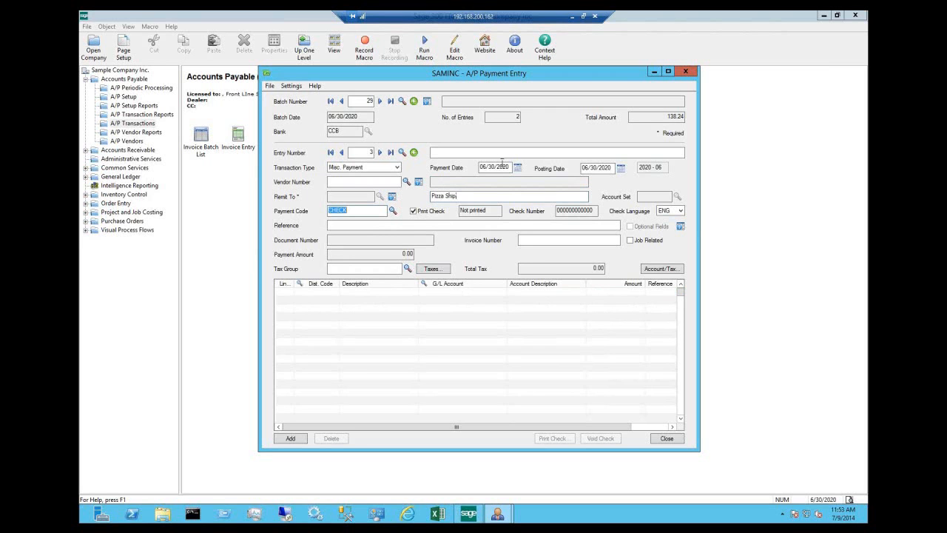
pyautogui.click(469, 196)
pyautogui.press('BackSpace')
pyautogui.press('BackSpace')
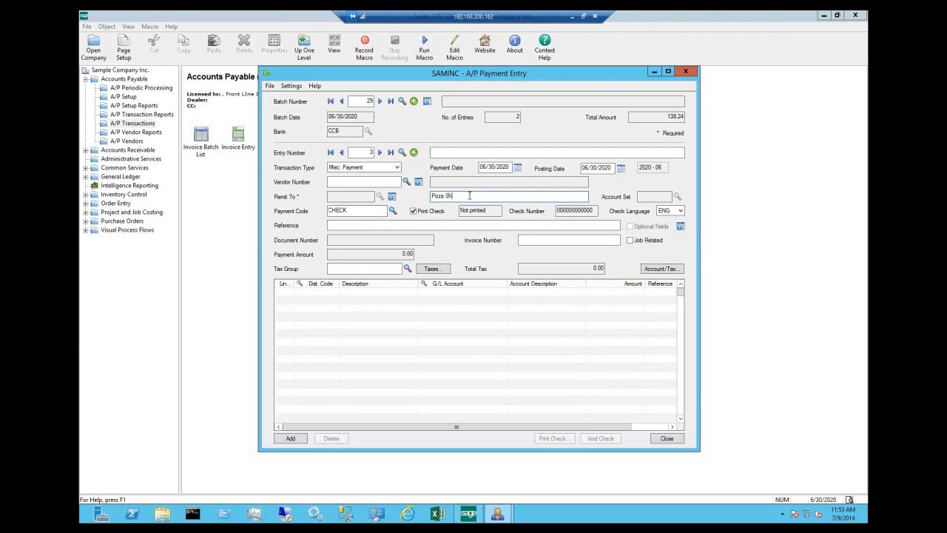
pyautogui.write('op')
pyautogui.press('Tab')
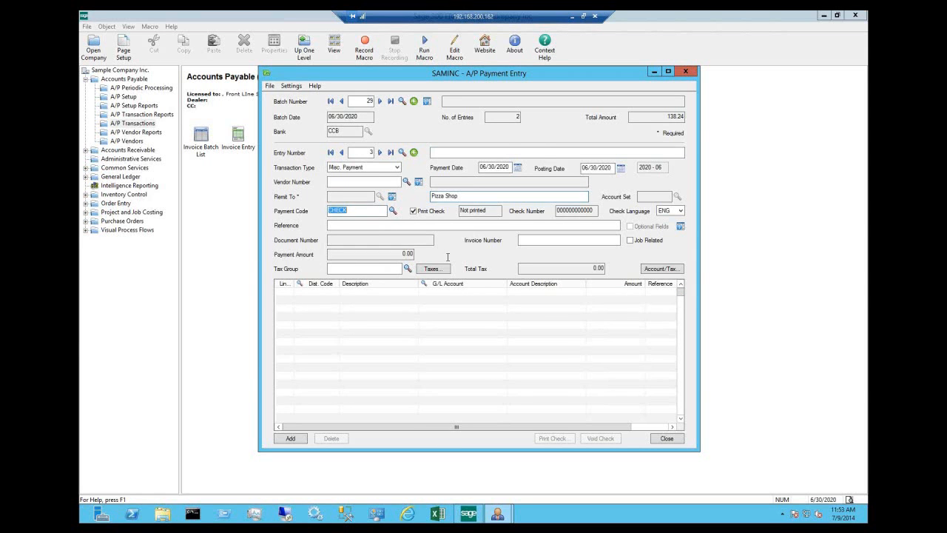
# Create a detail line and assign it the office expense distribution code OFFEXP
pyautogui.click(322, 295)
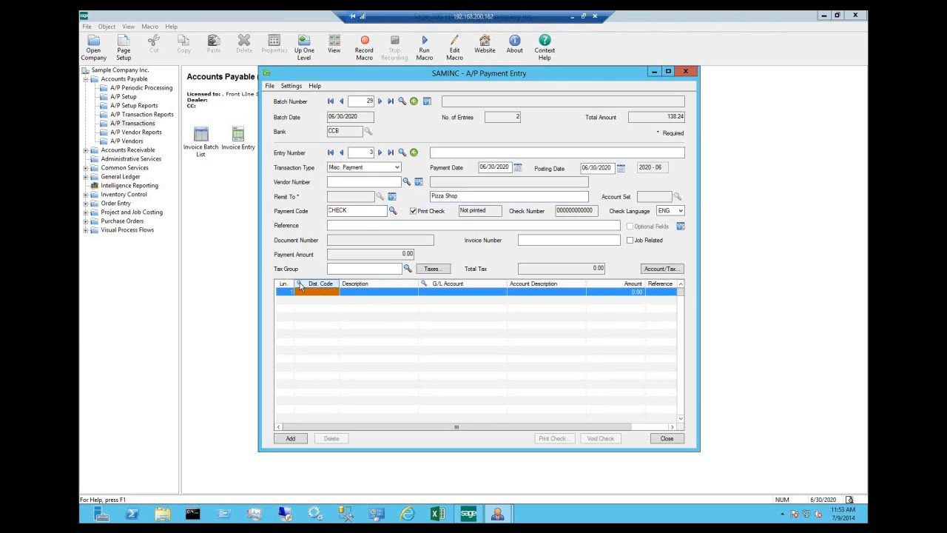
pyautogui.click(299, 284)
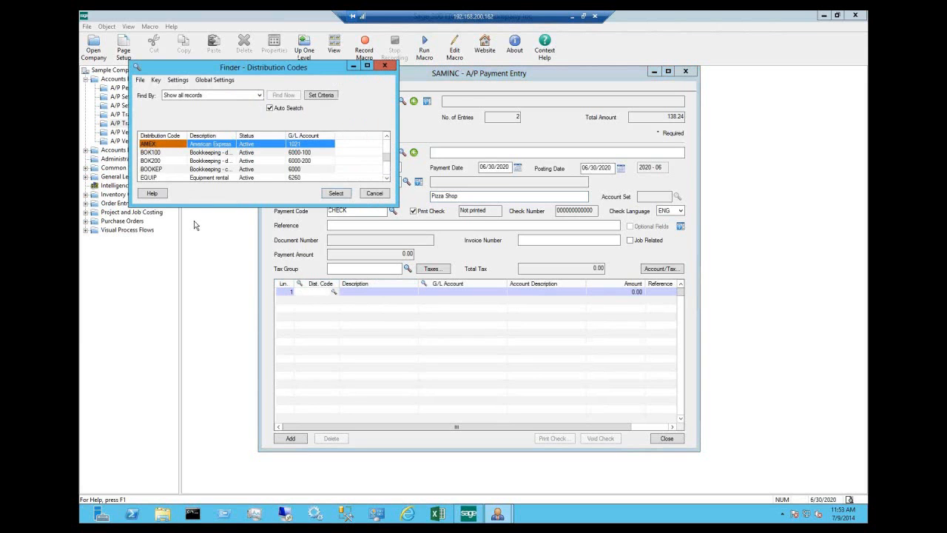
pyautogui.moveTo(191, 290); pyautogui.dragTo(191, 307)
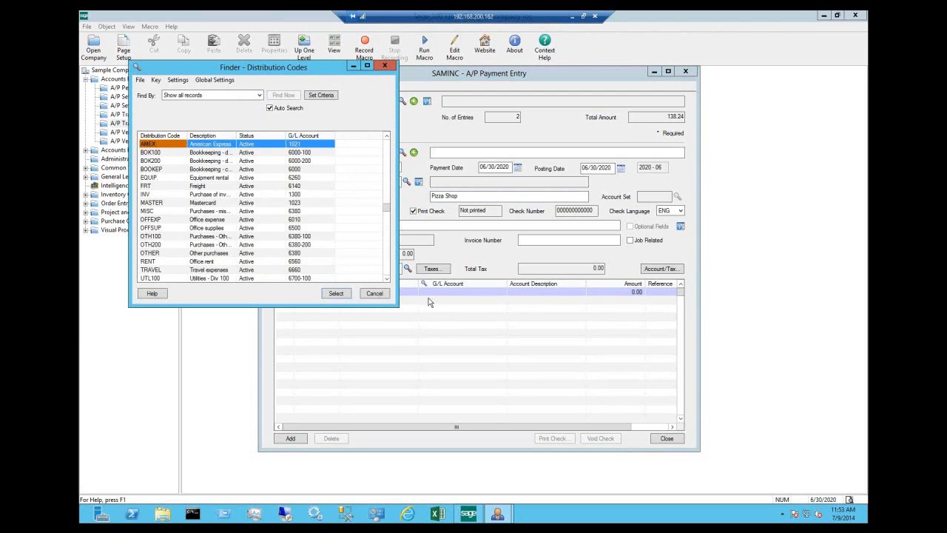
pyautogui.click(152, 219)
pyautogui.click(337, 293)
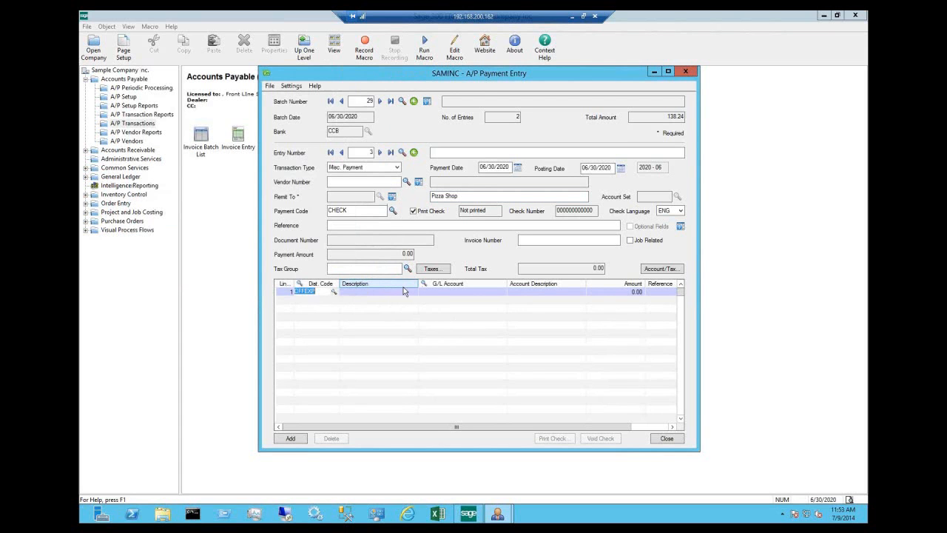
pyautogui.click(403, 291)
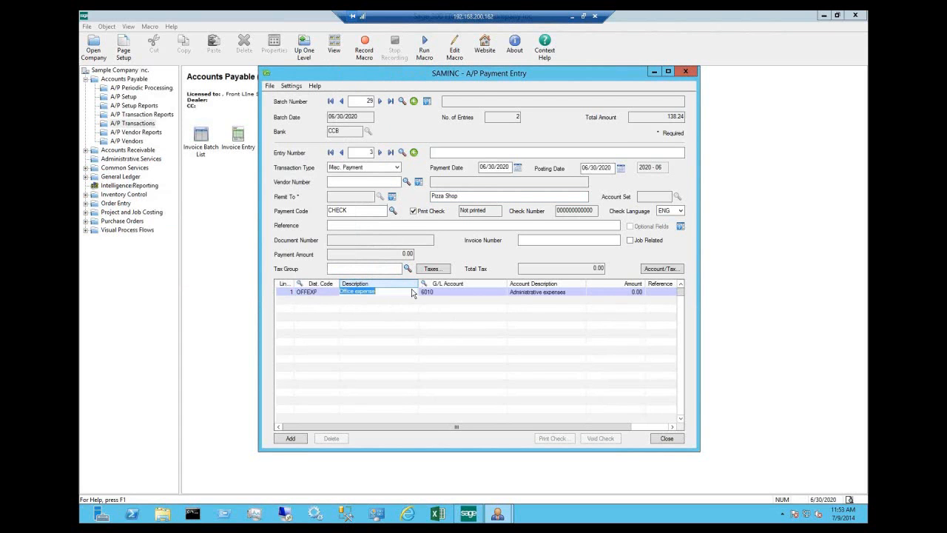
# Set the detail line's amount to 25.00 and add the miscellaneous payment to the batch
pyautogui.click(612, 292)
pyautogui.write('25')
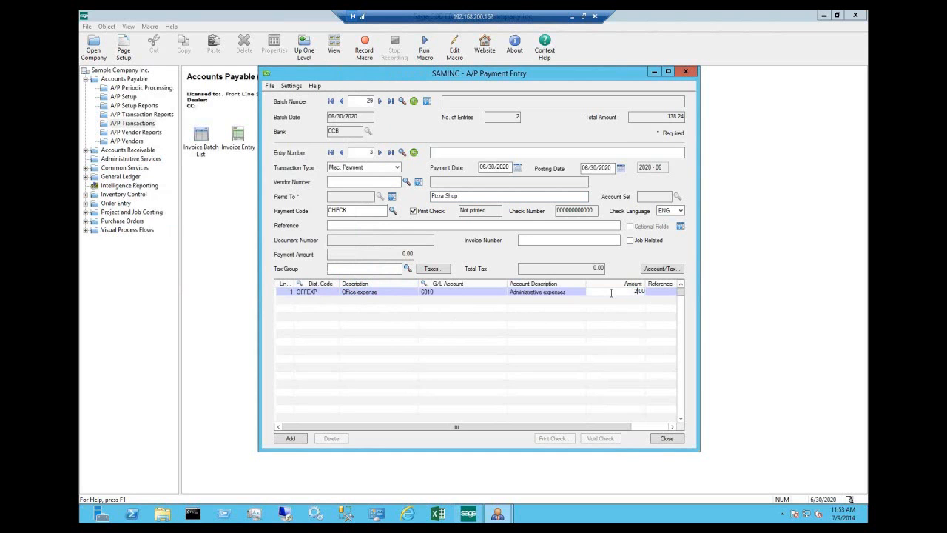
pyautogui.press('Tab')
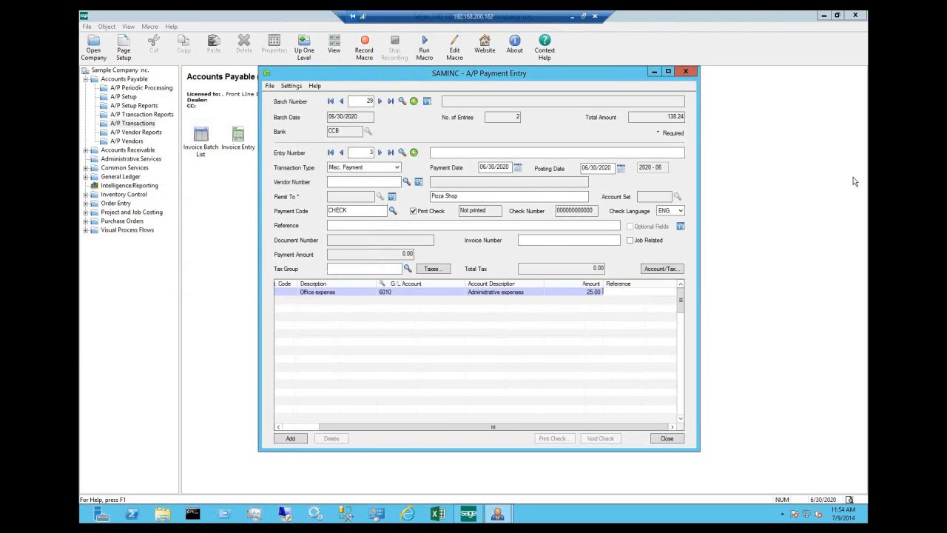
pyautogui.click(288, 439)
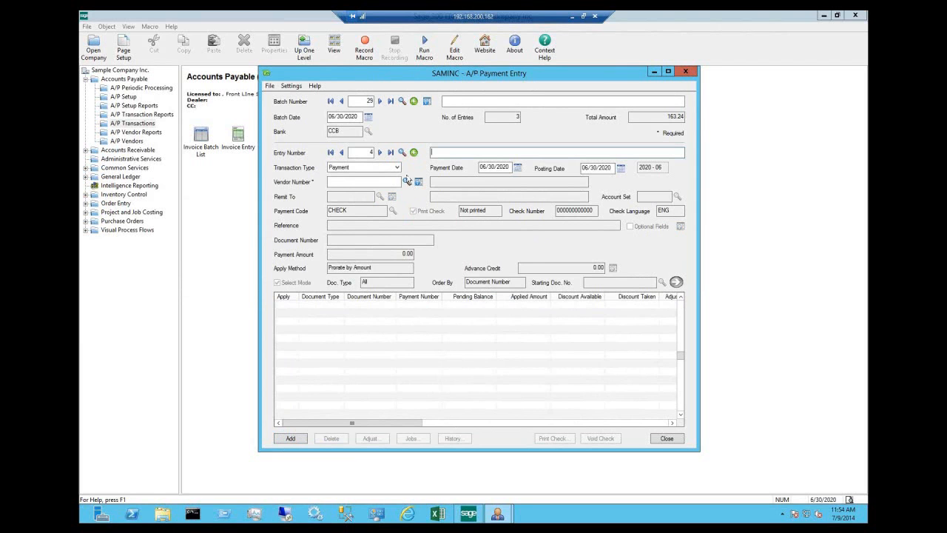
# Set the next entry's transaction type to Prepayment and select Marshall-Davidson Ltd. as its vendor
pyautogui.click(396, 167)
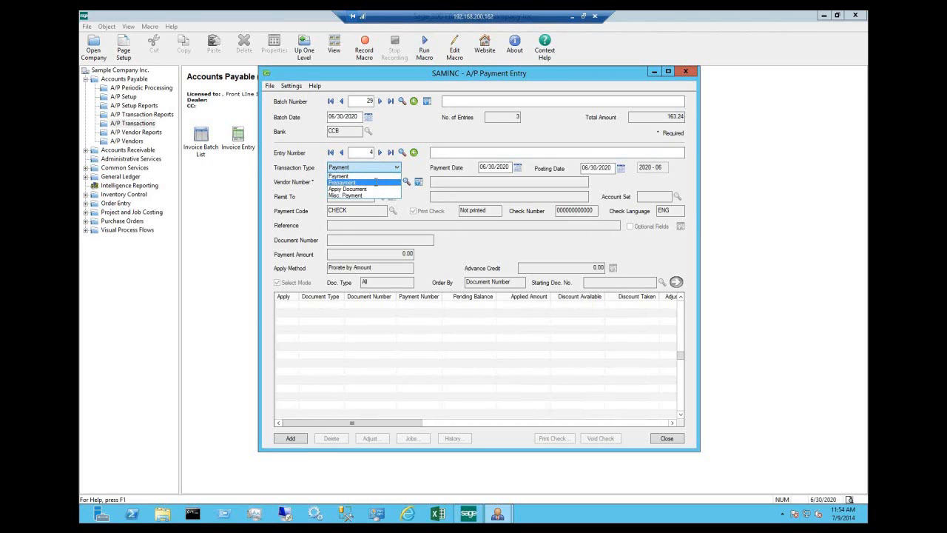
pyautogui.click(376, 183)
pyautogui.click(406, 183)
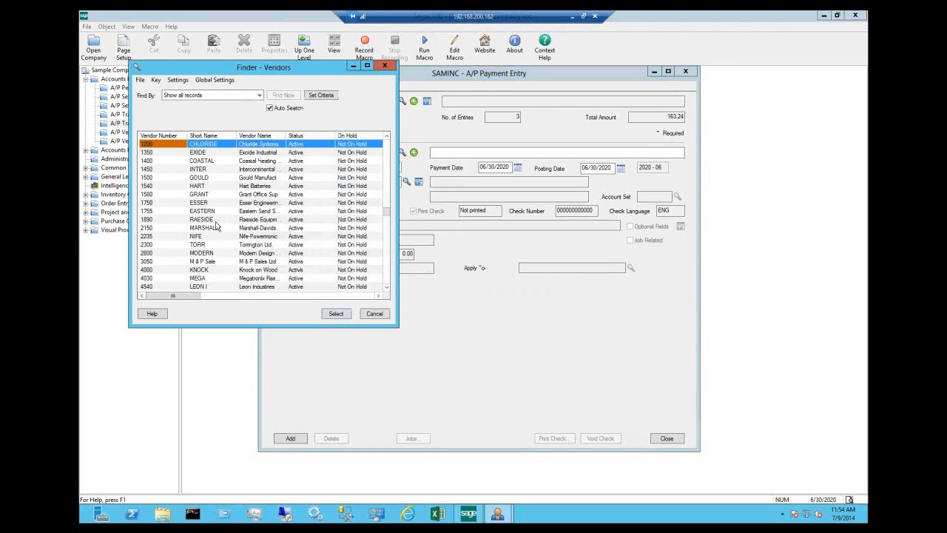
pyautogui.click(211, 230)
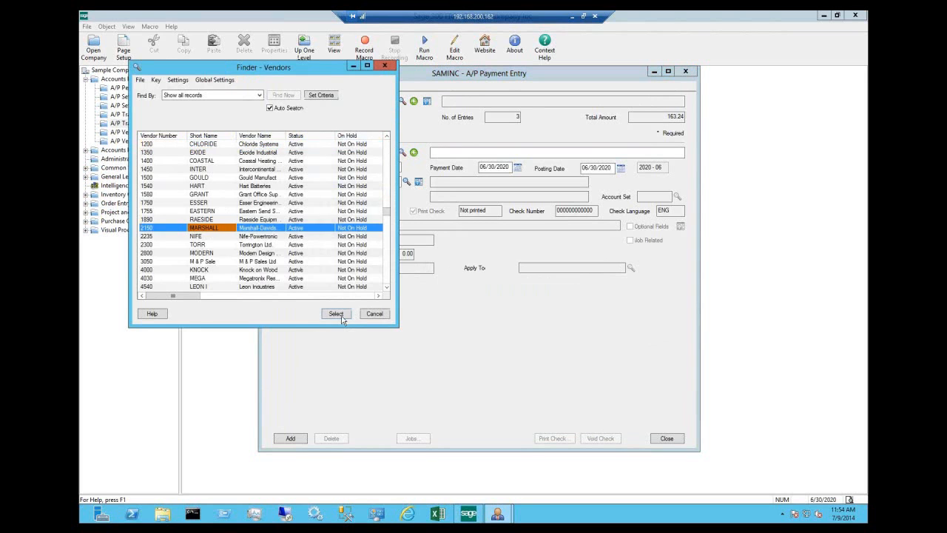
pyautogui.click(336, 313)
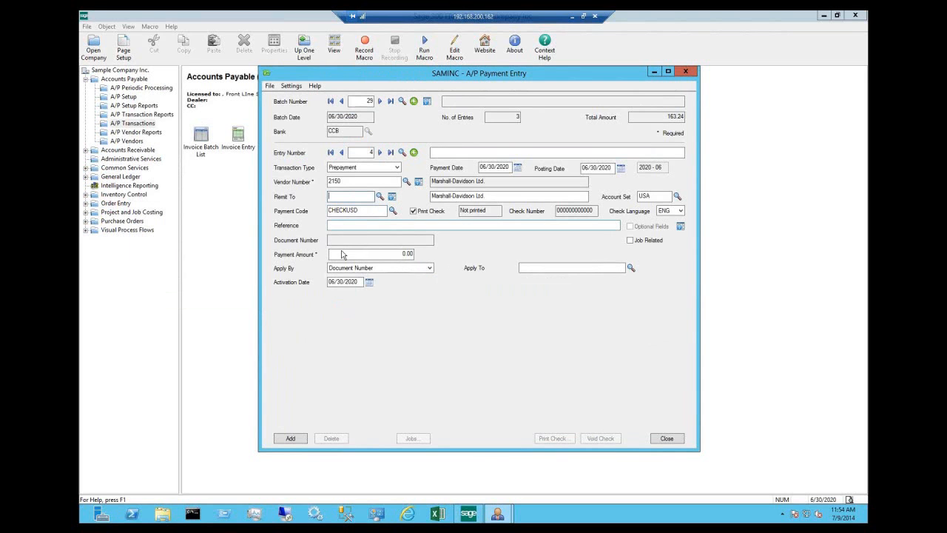
# Set the payment amount of the prepayment to 500.00
pyautogui.click(370, 254)
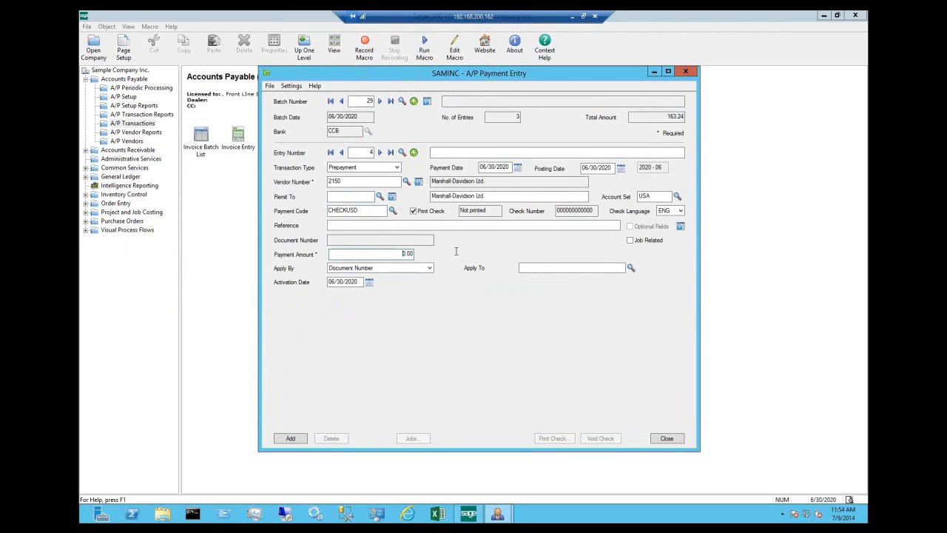
pyautogui.write('500')
pyautogui.press('Tab')
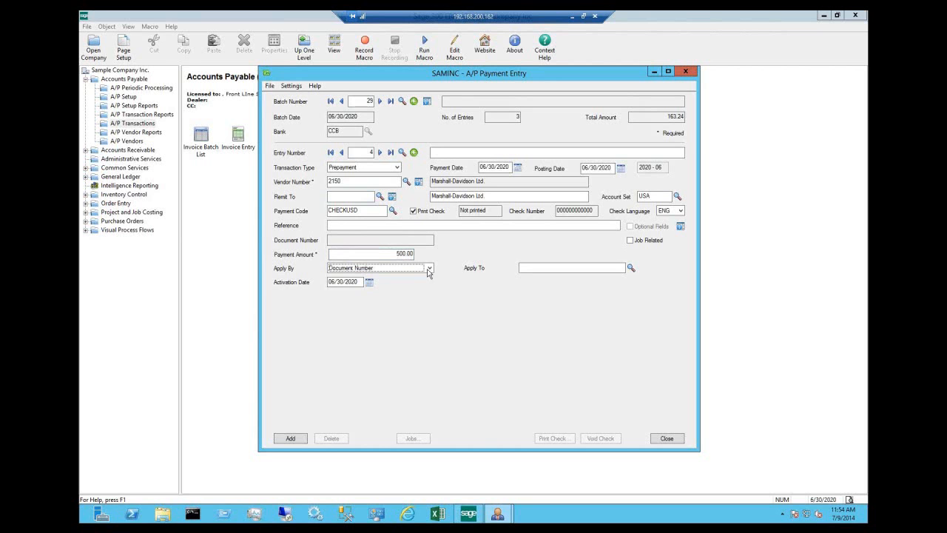
# Set the prepayment to apply by PO Number, checking the available purchase orders for Apply To, and add the entry to the batch
pyautogui.click(429, 270)
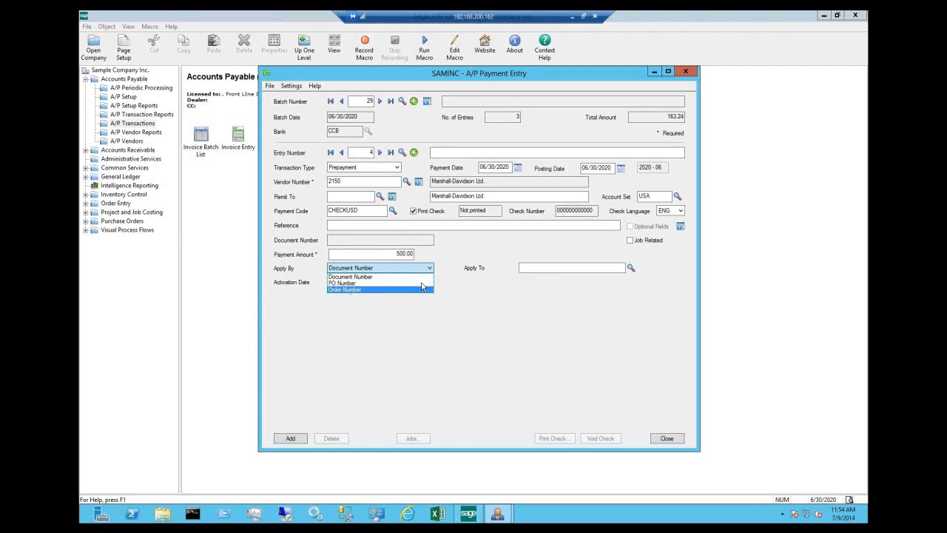
pyautogui.click(423, 284)
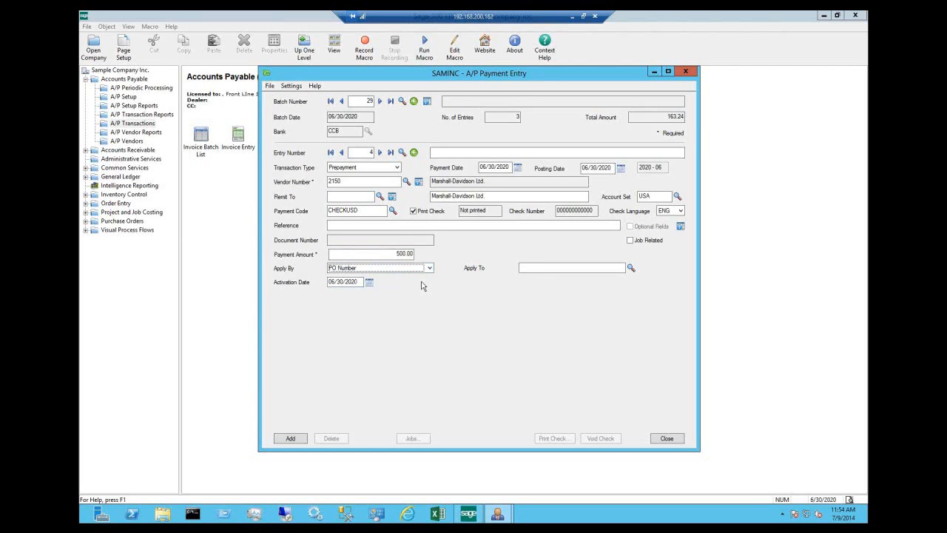
pyautogui.click(534, 269)
pyautogui.click(630, 267)
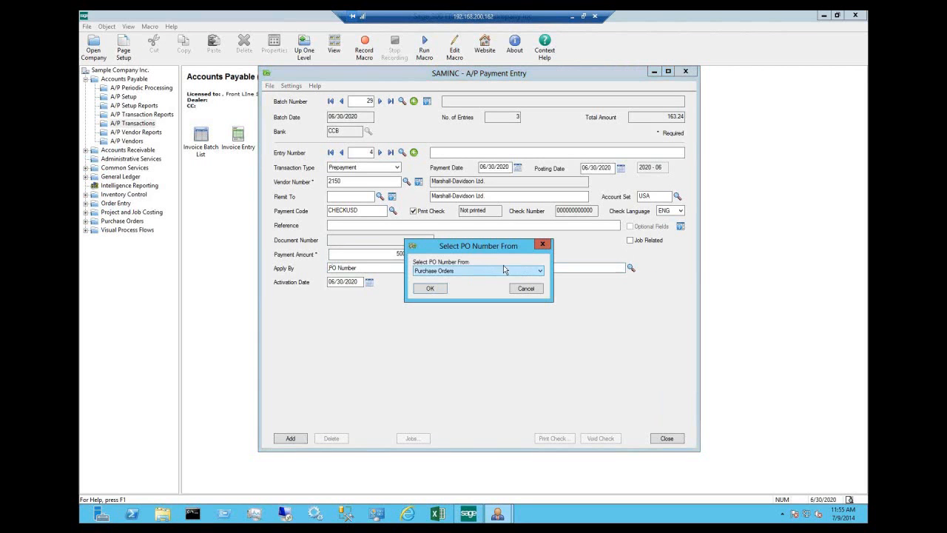
pyautogui.click(429, 288)
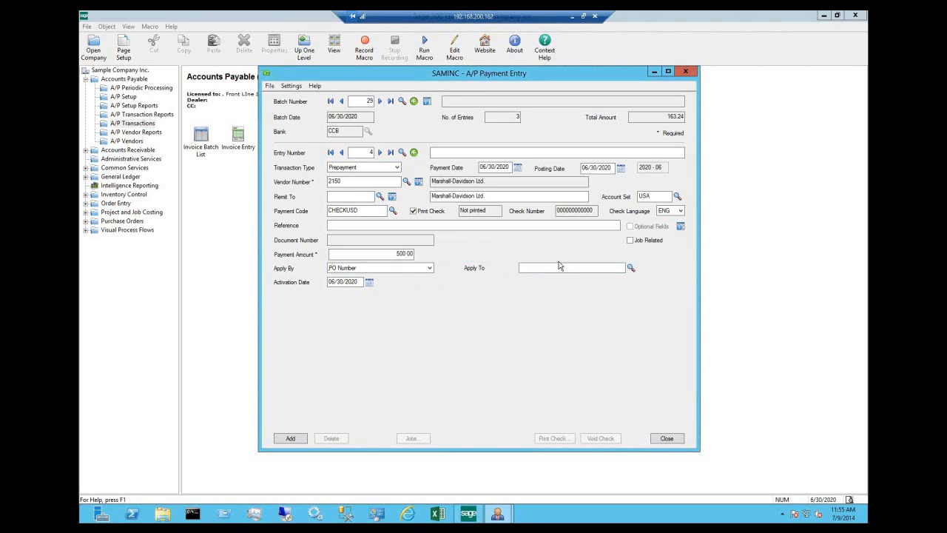
pyautogui.click(632, 268)
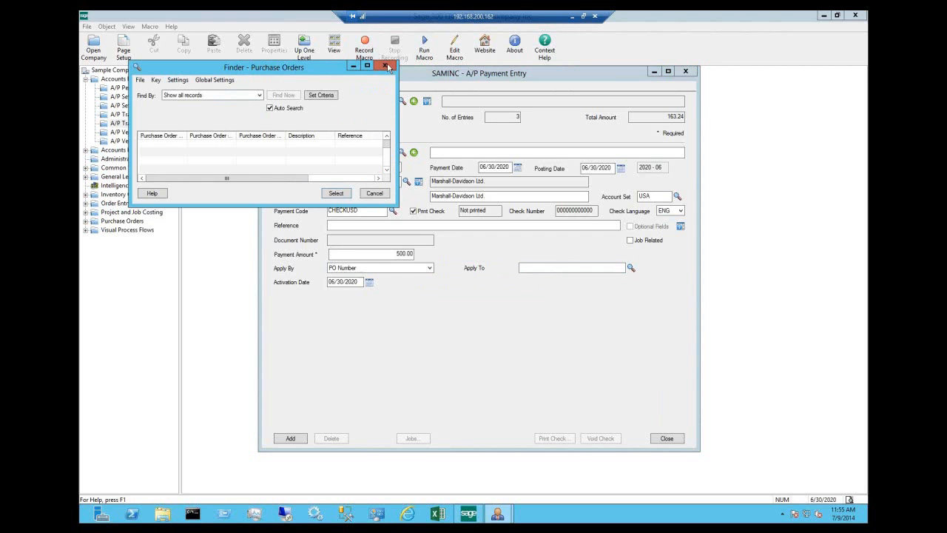
pyautogui.press('Escape')
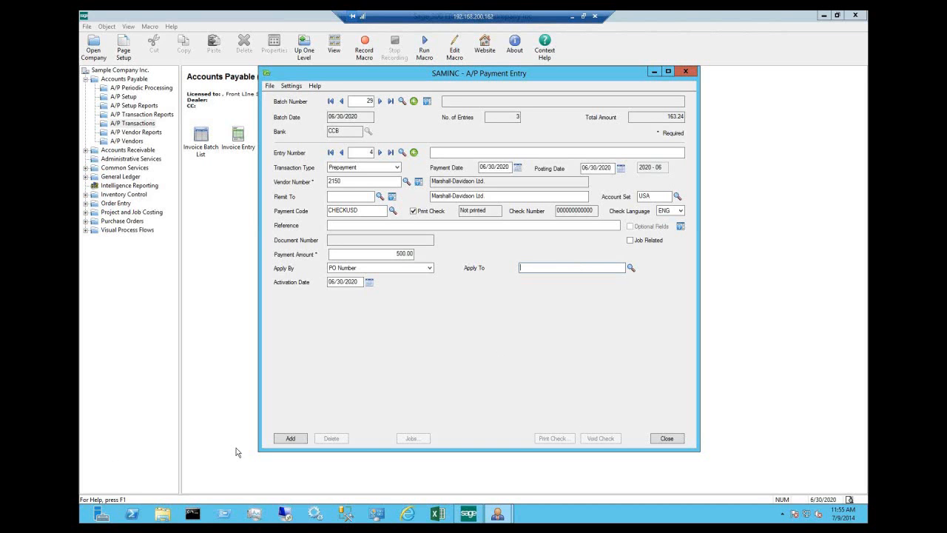
pyautogui.click(290, 438)
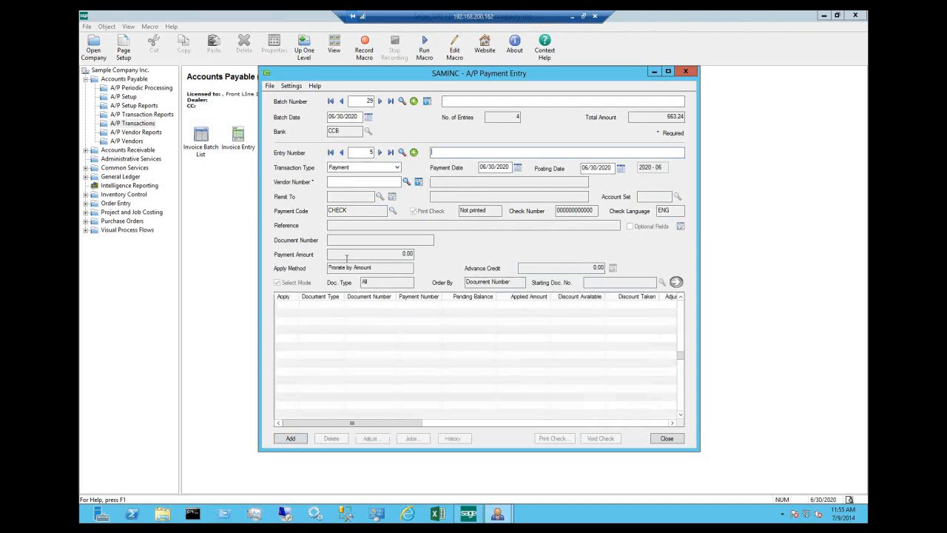
# Set the next entry's transaction type to Apply Document and select Excide Industrial Batteries as its vendor
pyautogui.click(397, 169)
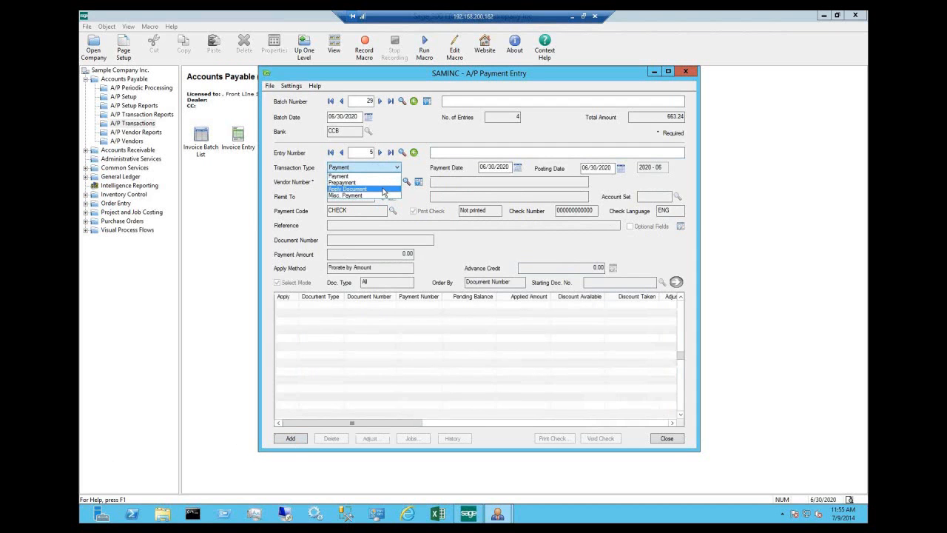
pyautogui.click(384, 190)
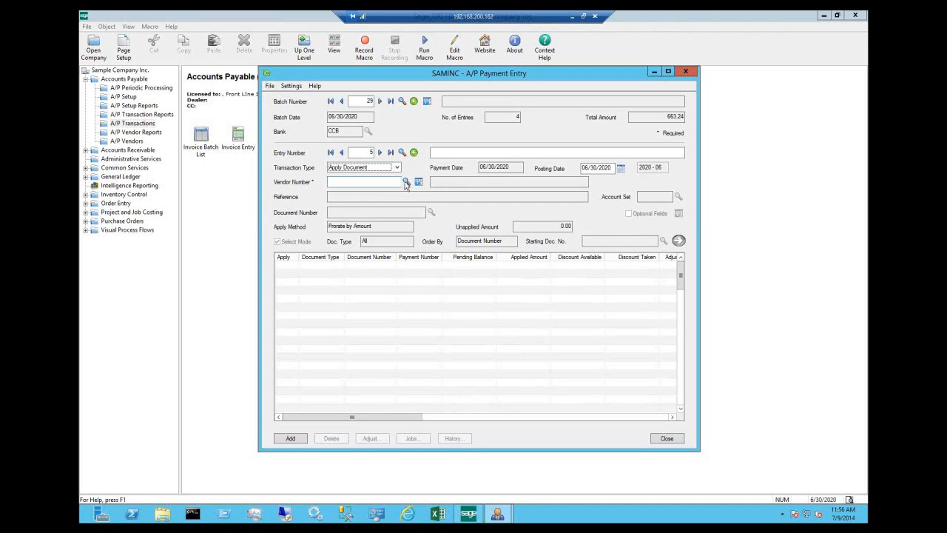
pyautogui.click(405, 184)
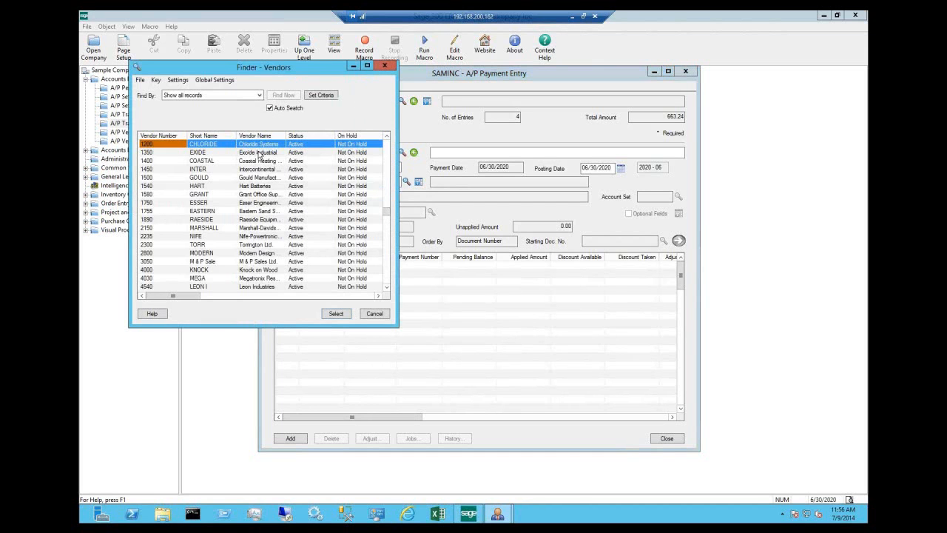
pyautogui.click(261, 153)
pyautogui.click(330, 318)
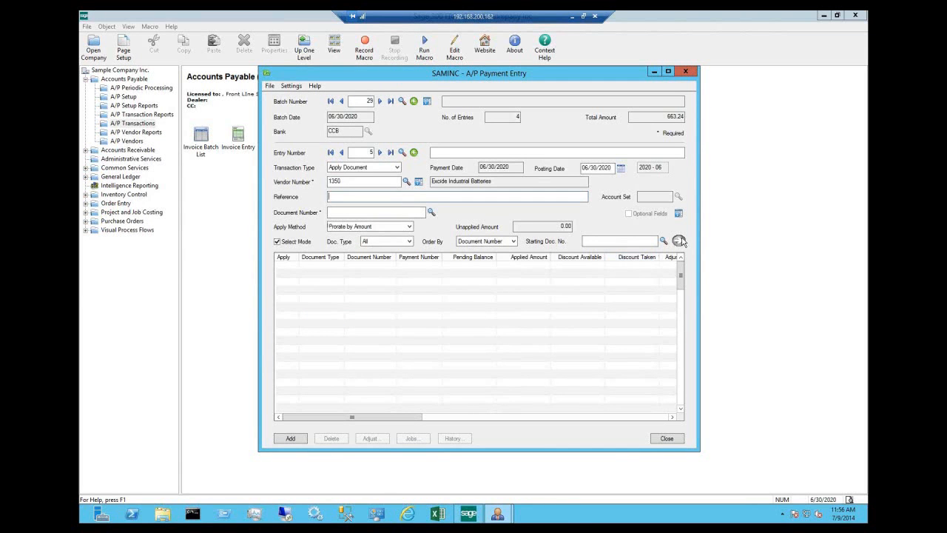
# Try to change the Apply Document entry's vendor to Leon Industries
pyautogui.click(406, 182)
pyautogui.click(262, 286)
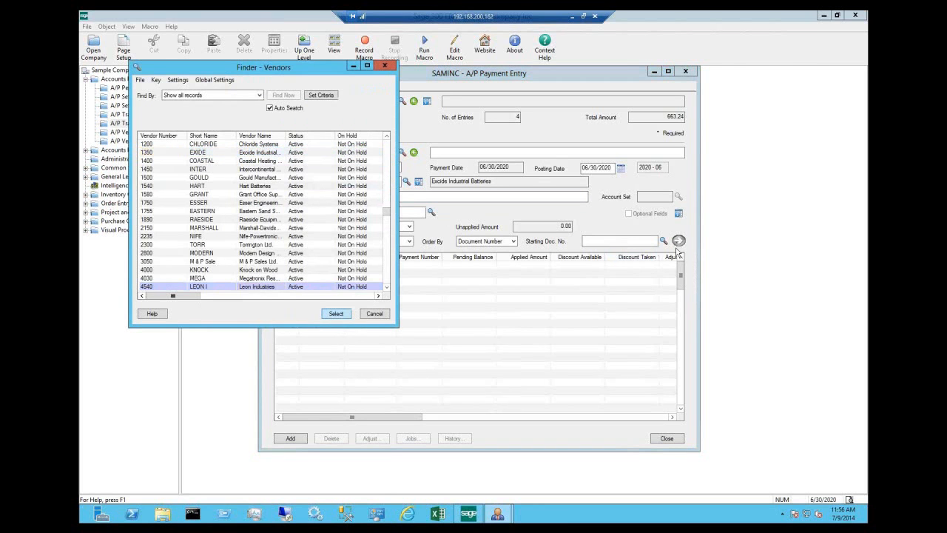
pyautogui.press('Escape')
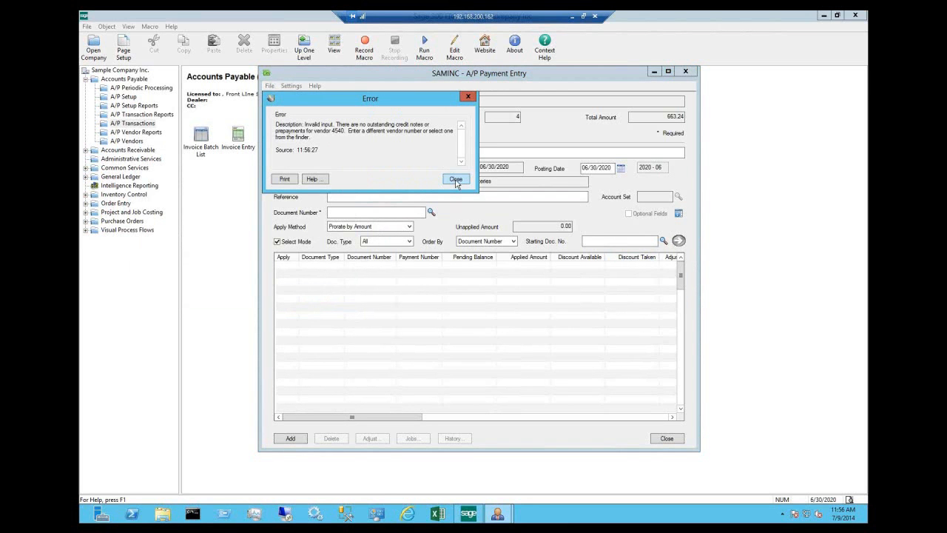
pyautogui.click(456, 180)
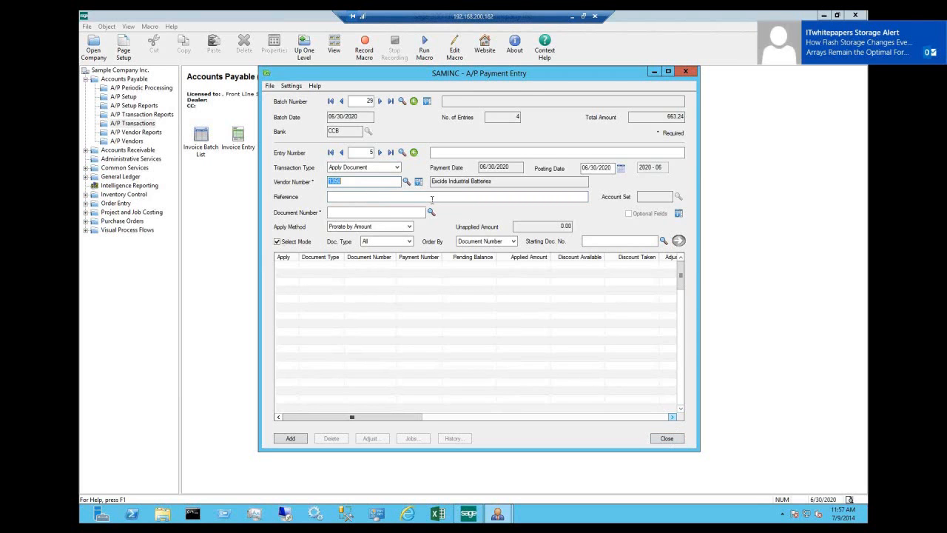
# Go to the previous batch without adding the Apply Document entry, and close the payment entry window
pyautogui.click(342, 102)
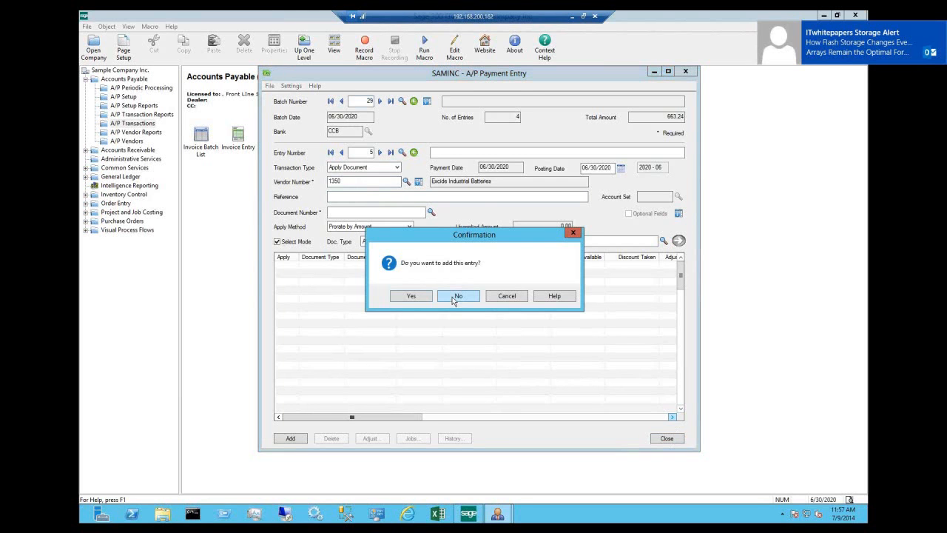
pyautogui.click(451, 296)
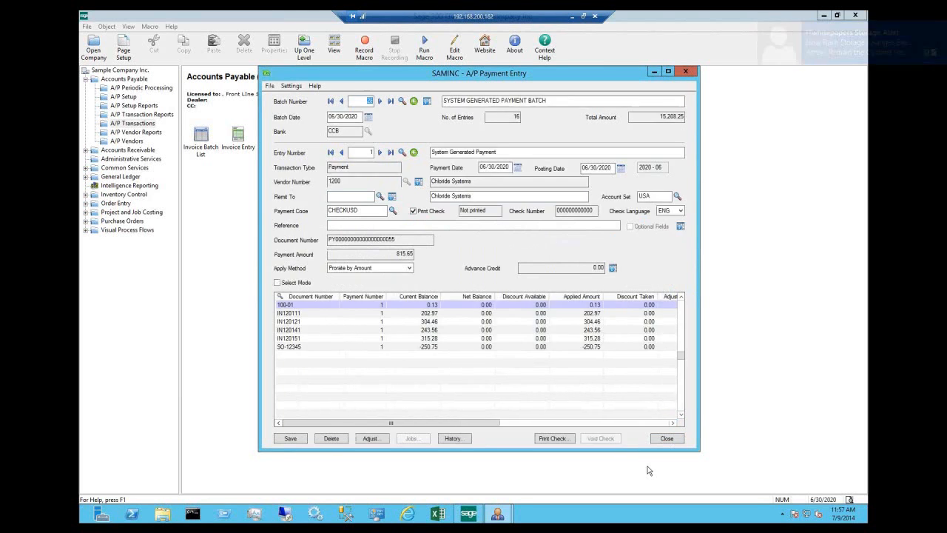
pyautogui.click(675, 441)
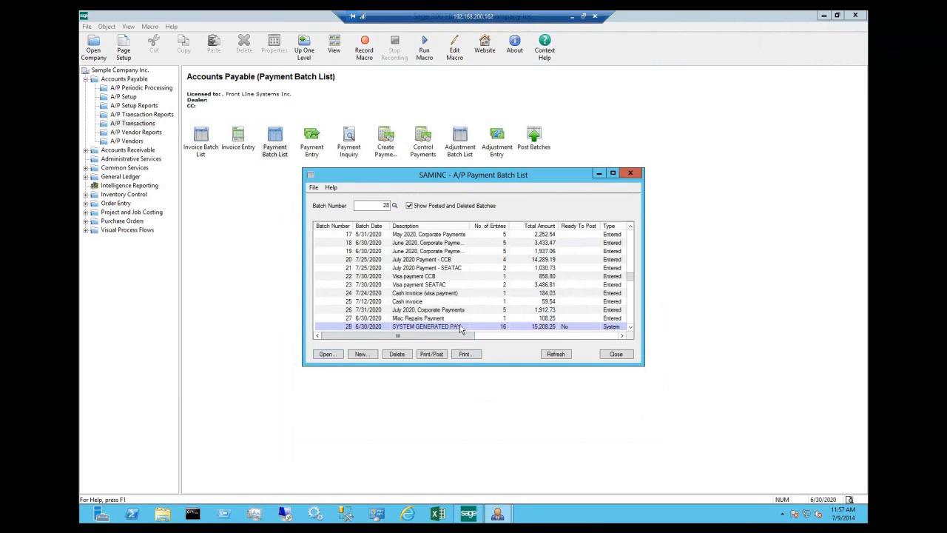
# Start Print/Post for system generated payment batch 28 and print its checks on stock code APCK with form APCHK01.RPT
pyautogui.click(459, 327)
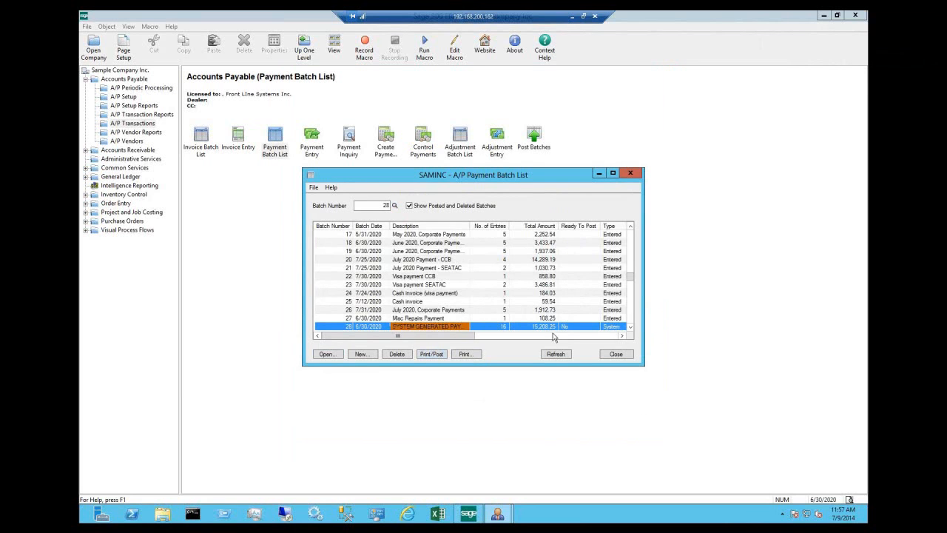
pyautogui.click(503, 328)
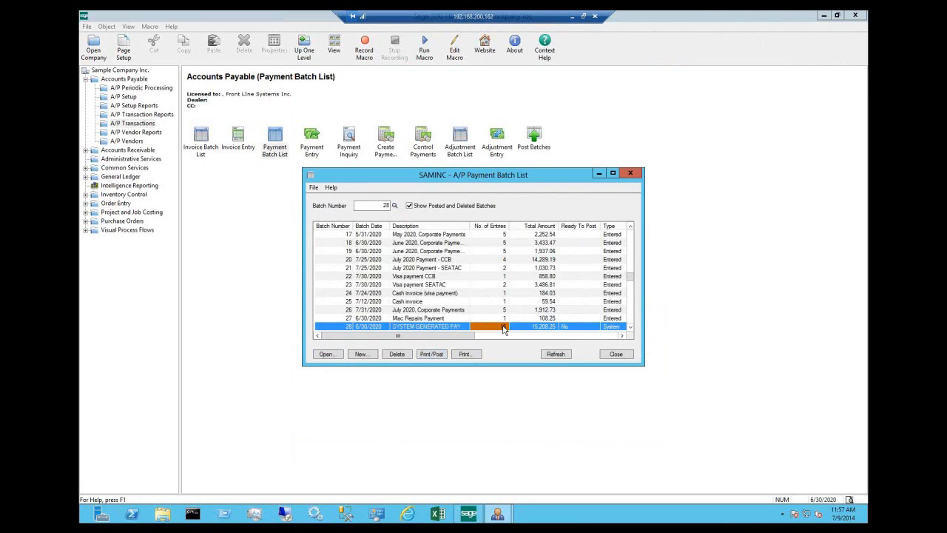
pyautogui.click(432, 355)
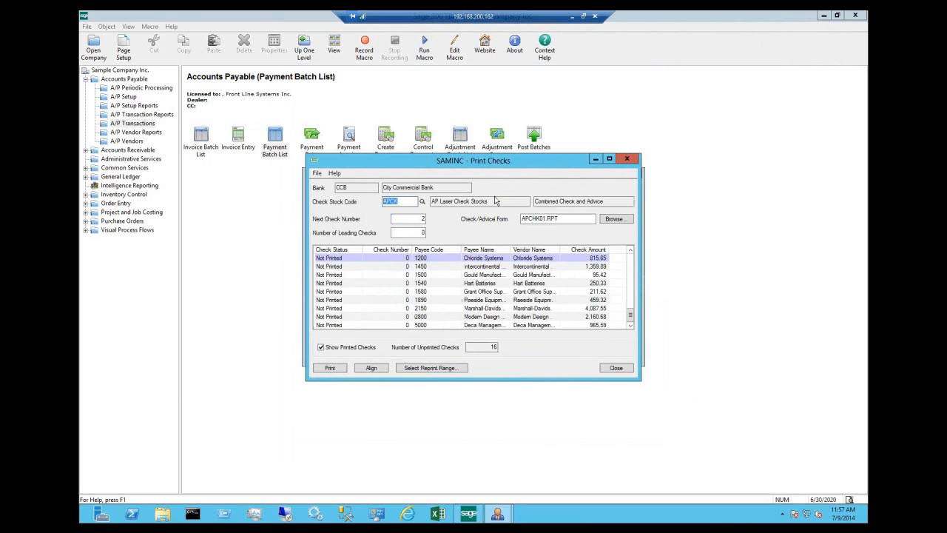
pyautogui.press('Tab')
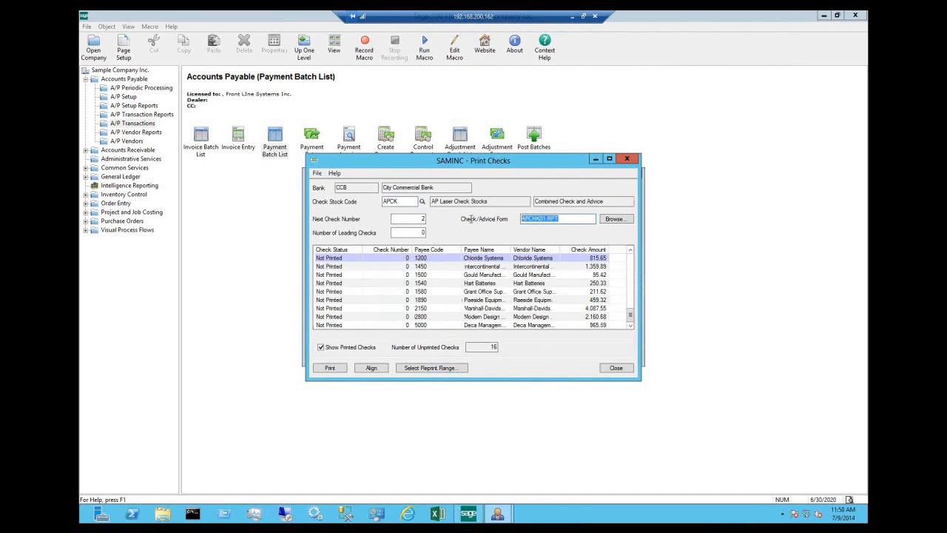
pyautogui.click(318, 175)
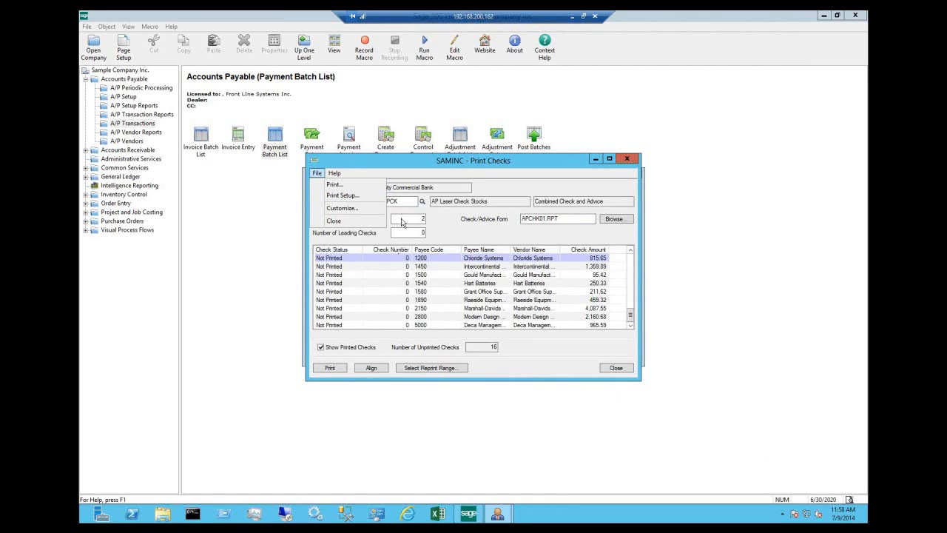
pyautogui.click(402, 222)
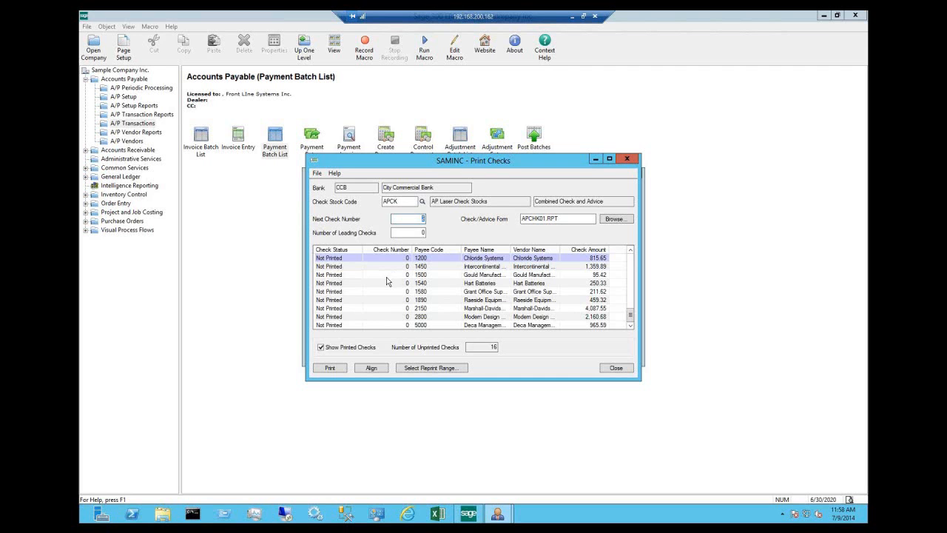
pyautogui.click(330, 369)
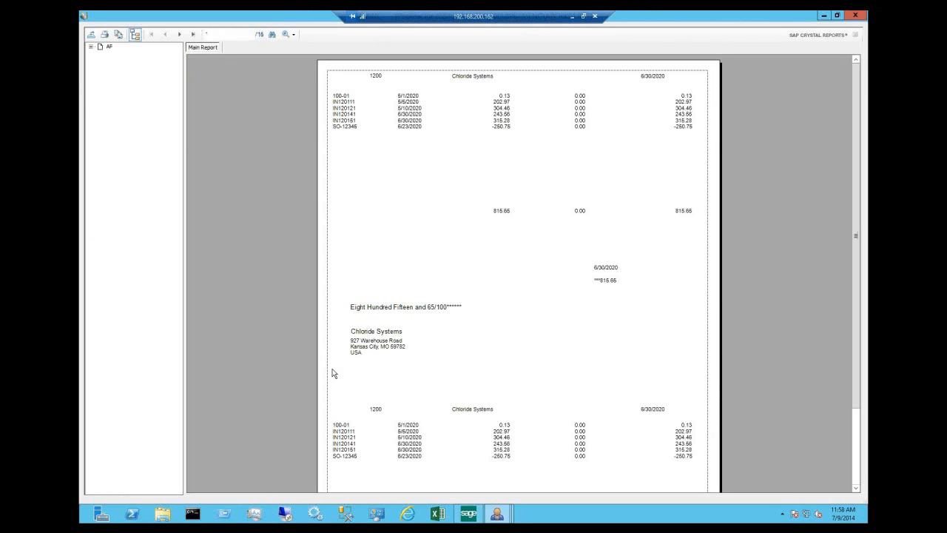
# Expand batch 28 and bank CCB in the check preview and look through checks 2 to 5
pyautogui.click(90, 48)
pyautogui.click(100, 54)
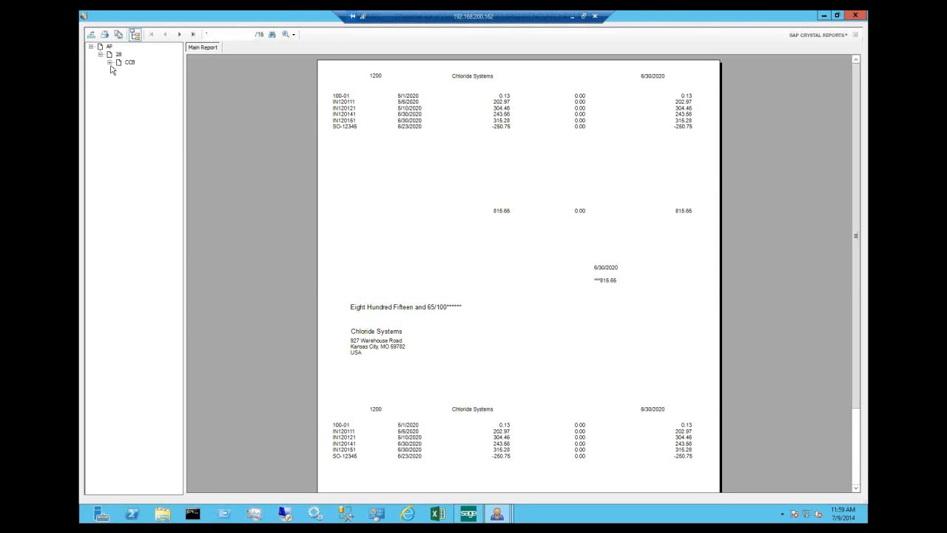
pyautogui.click(109, 62)
pyautogui.click(135, 70)
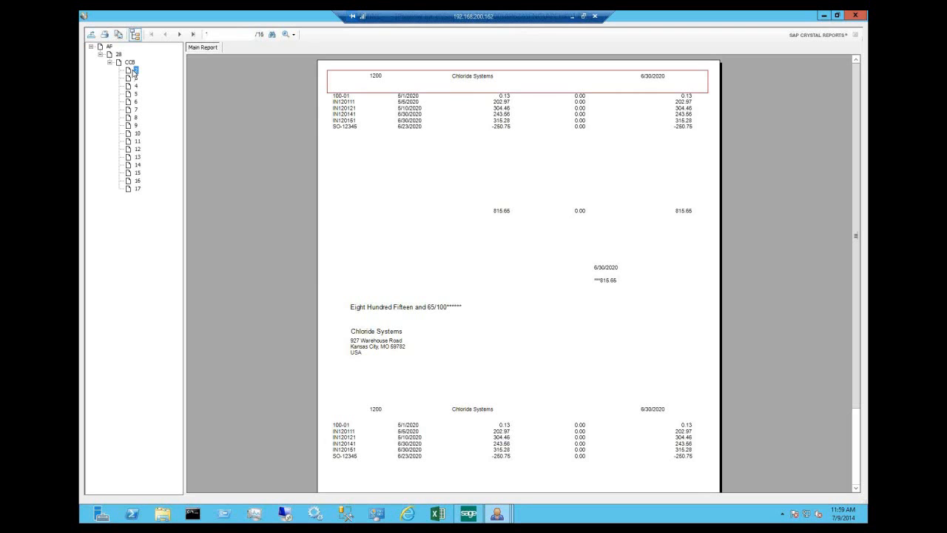
pyautogui.click(135, 78)
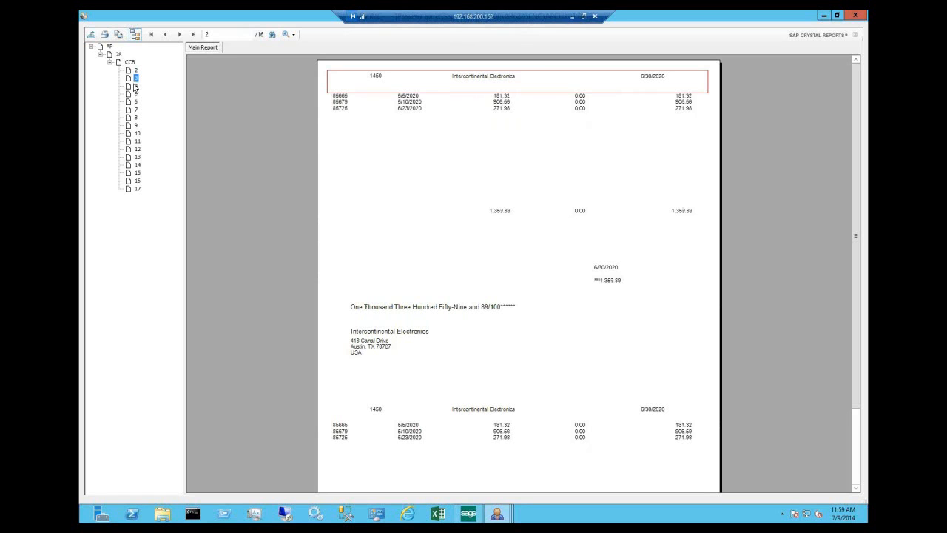
pyautogui.click(135, 86)
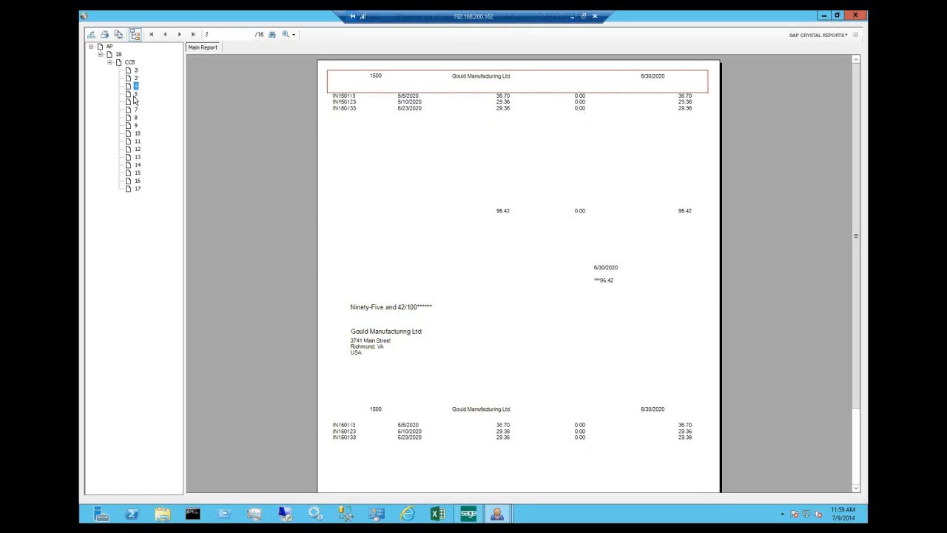
pyautogui.click(135, 94)
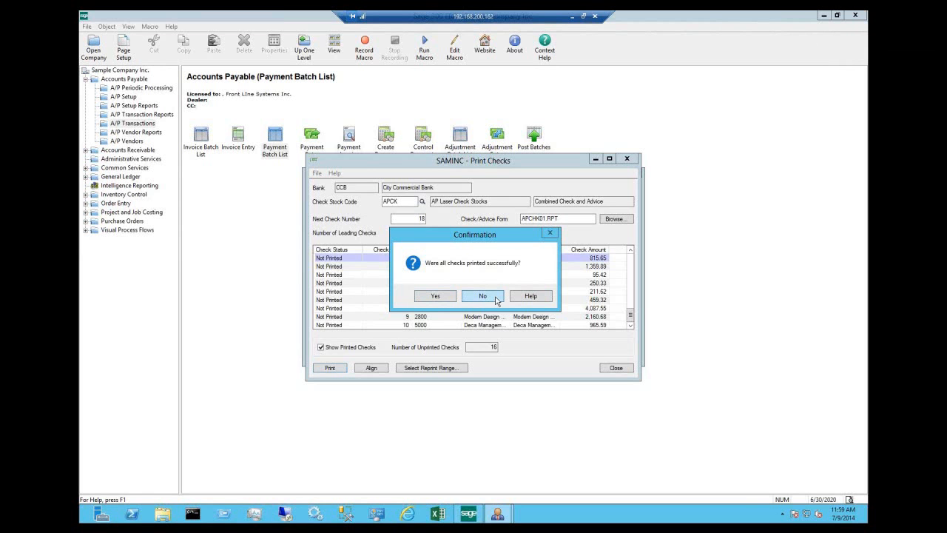
# Confirm that all checks printed successfully, and mark checks 8, 9 and 10 as Not Printed
pyautogui.click(436, 295)
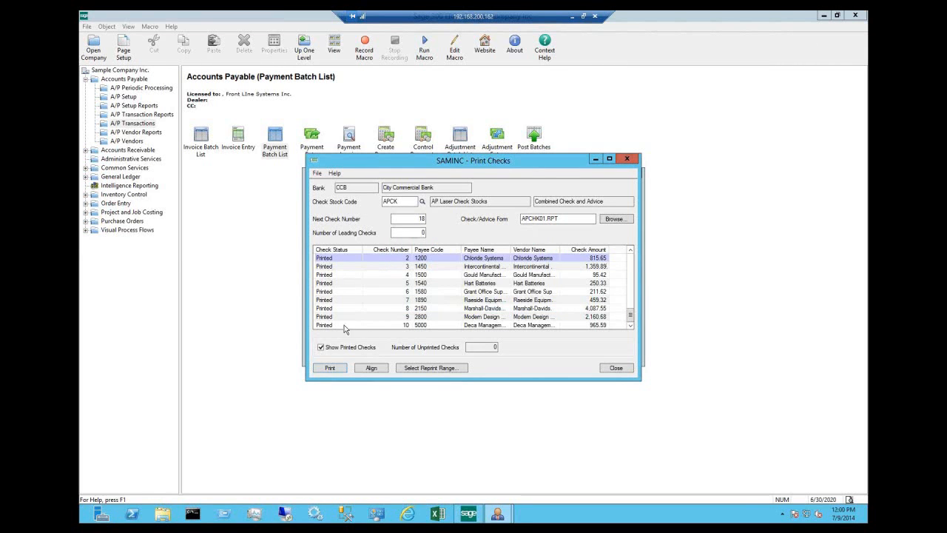
pyautogui.click(334, 326)
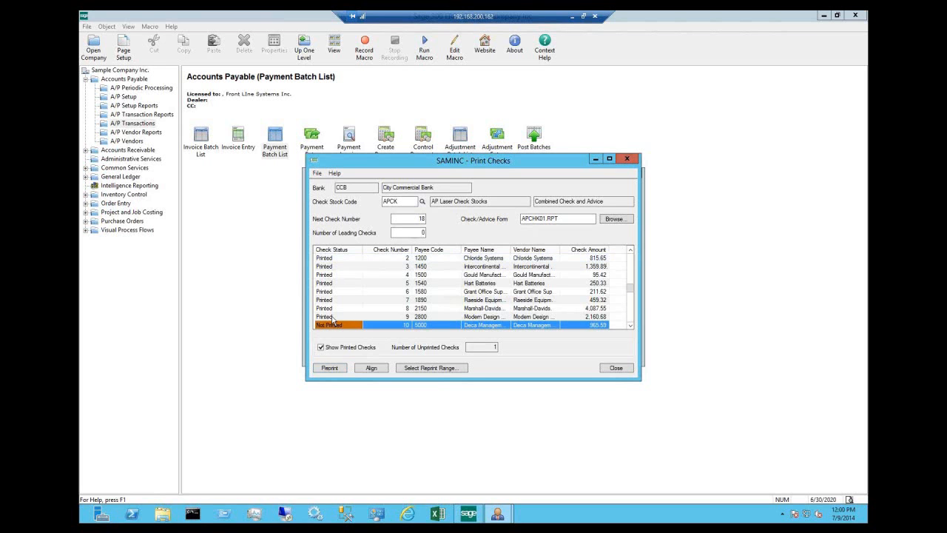
pyautogui.click(336, 317)
pyautogui.click(336, 309)
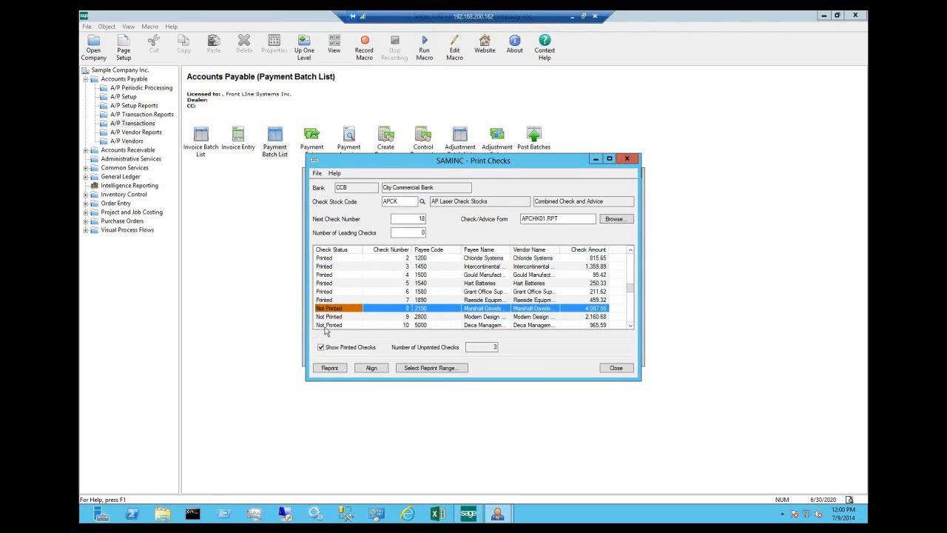
# Reprint the checks marked Not Printed and view the second one in the preview
pyautogui.click(420, 217)
pyautogui.doubleClick(420, 218)
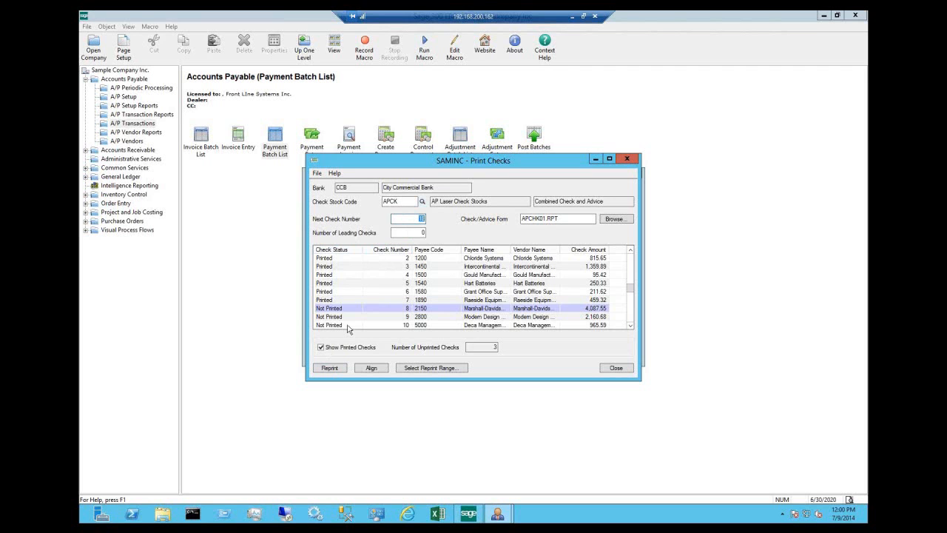
pyautogui.click(335, 369)
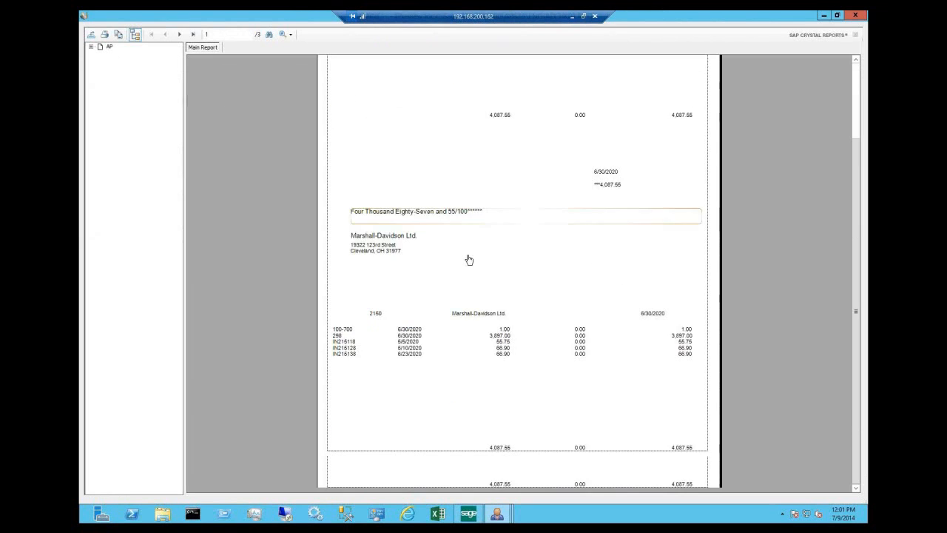
pyautogui.click(179, 35)
pyautogui.scroll(-3, 455, 121)
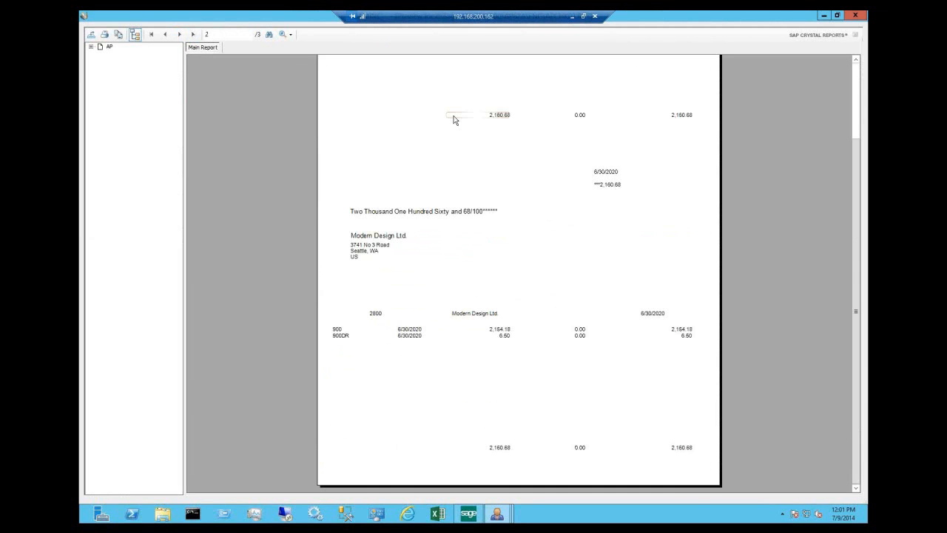
# Finish viewing the reprinted check, confirm that all checks printed successfully, and post payment batch 28
pyautogui.scroll(-5, 454, 121)
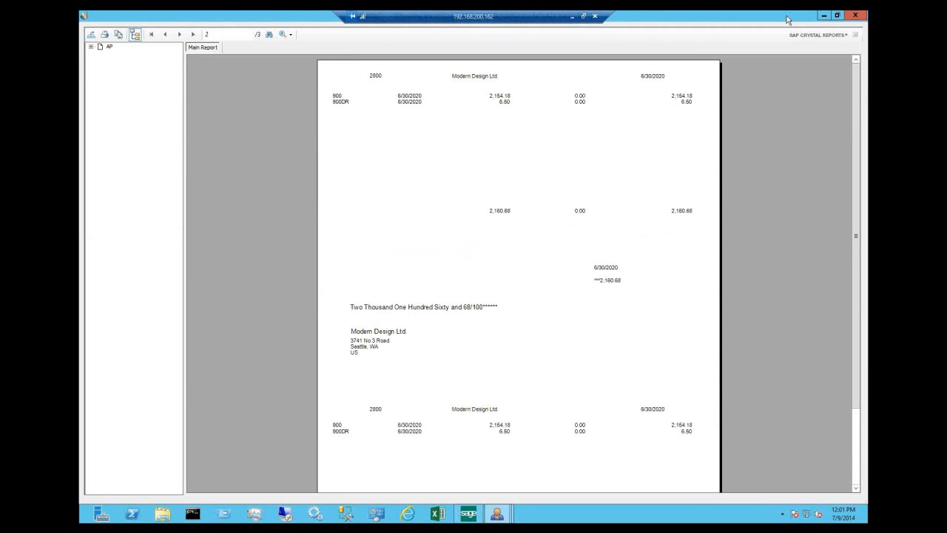
pyautogui.click(857, 15)
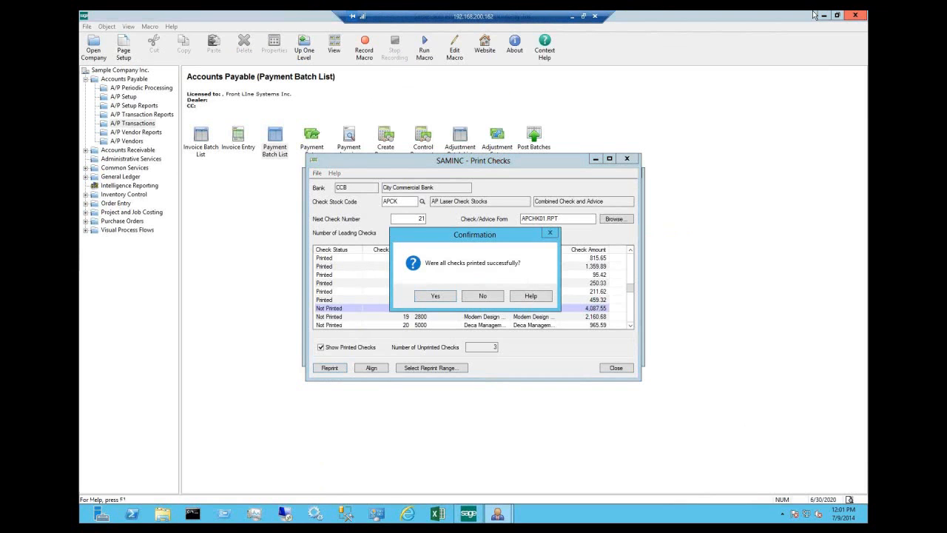
pyautogui.click(436, 297)
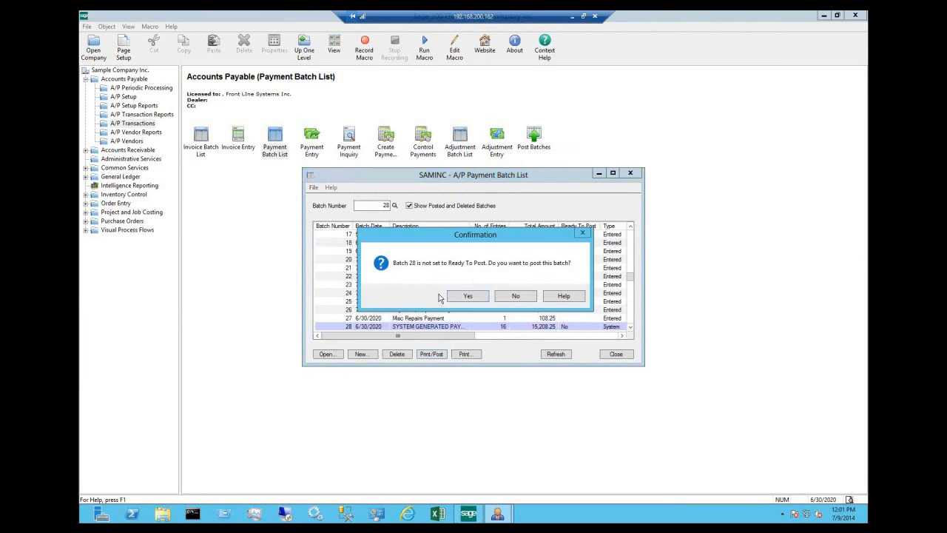
pyautogui.click(456, 298)
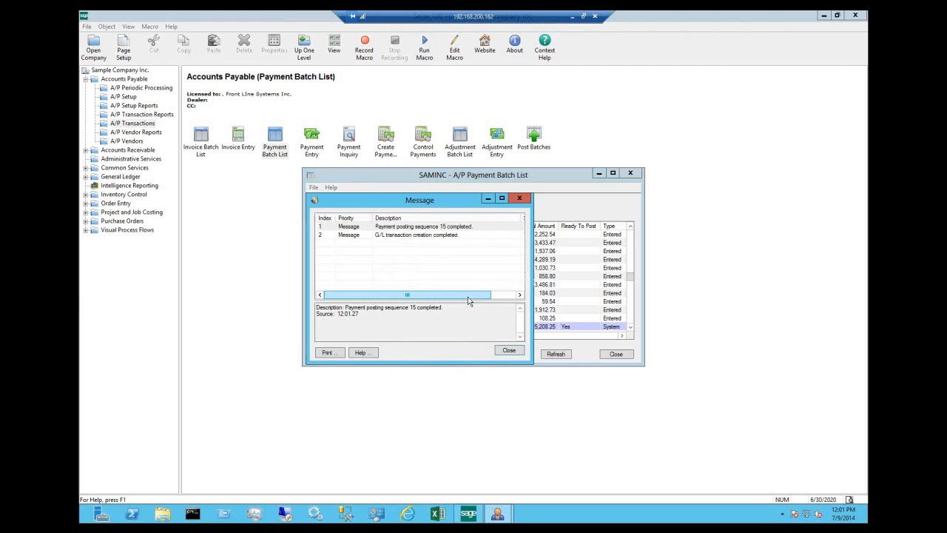
pyautogui.click(521, 199)
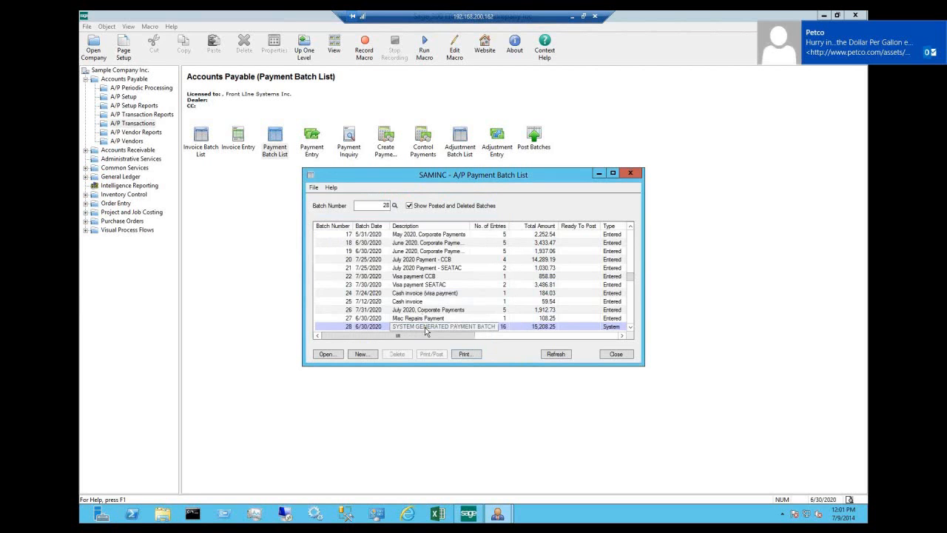
# Open payment batch 29 from the batch list and go to entry 3, the miscellaneous payment to Pizza Shop
pyautogui.click(425, 328)
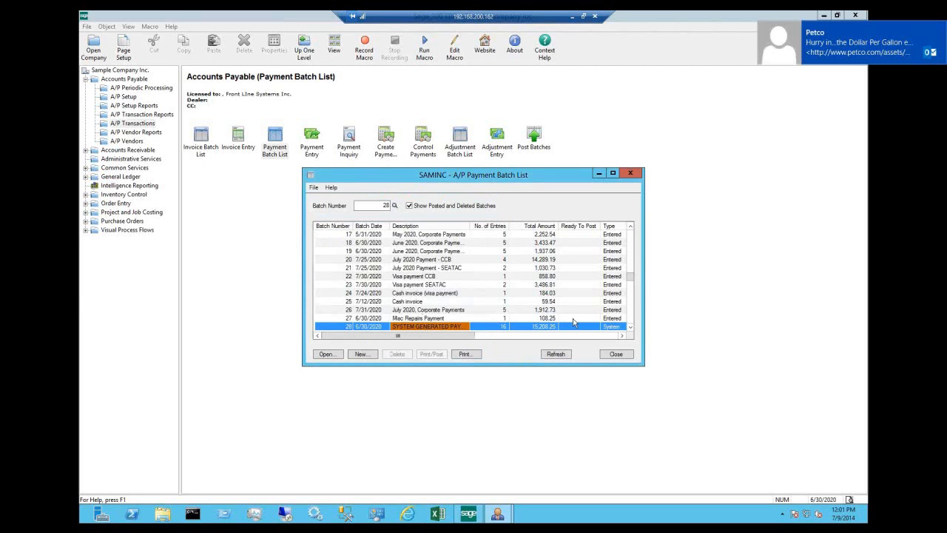
pyautogui.click(631, 332)
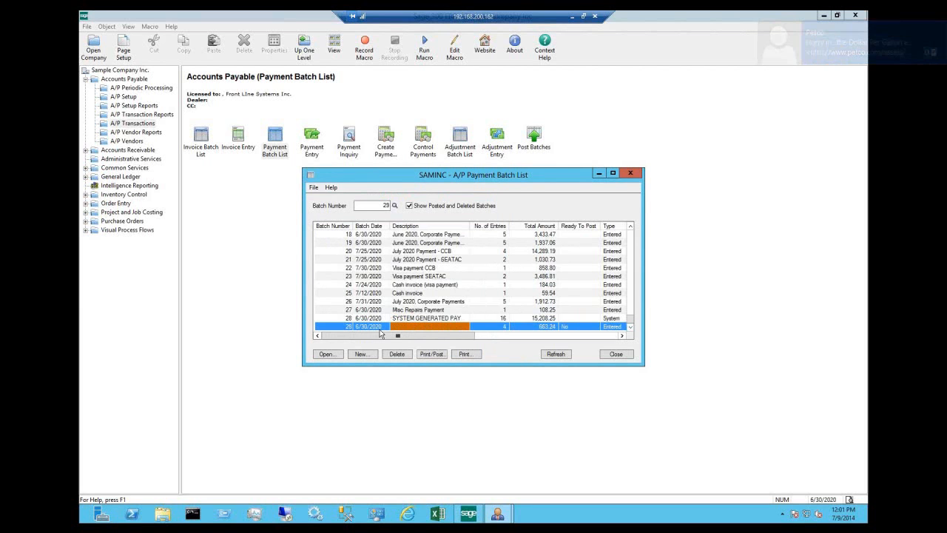
pyautogui.click(326, 354)
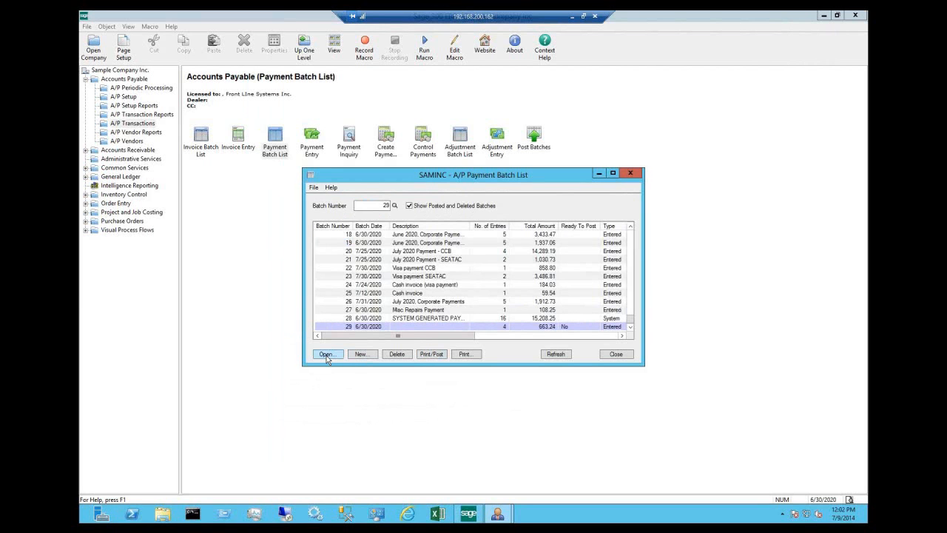
pyautogui.click(327, 355)
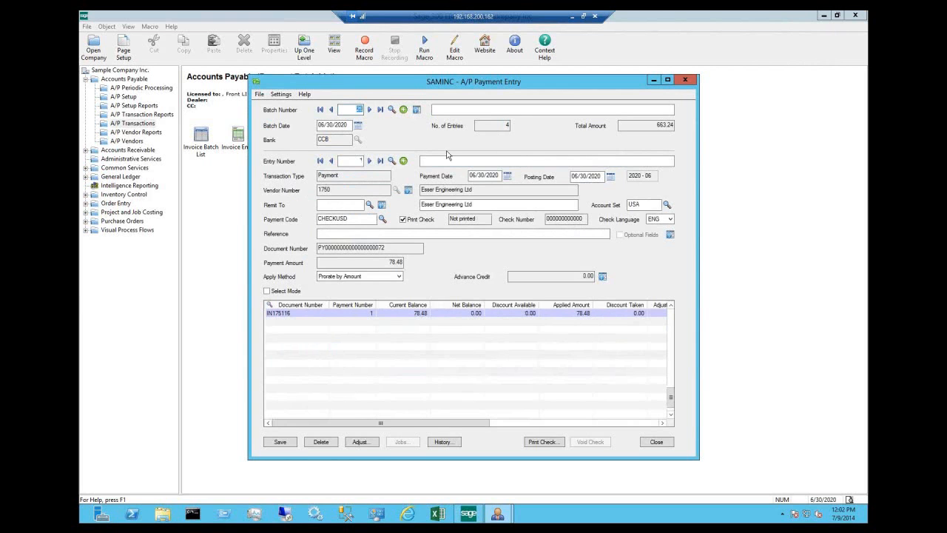
pyautogui.click(370, 162)
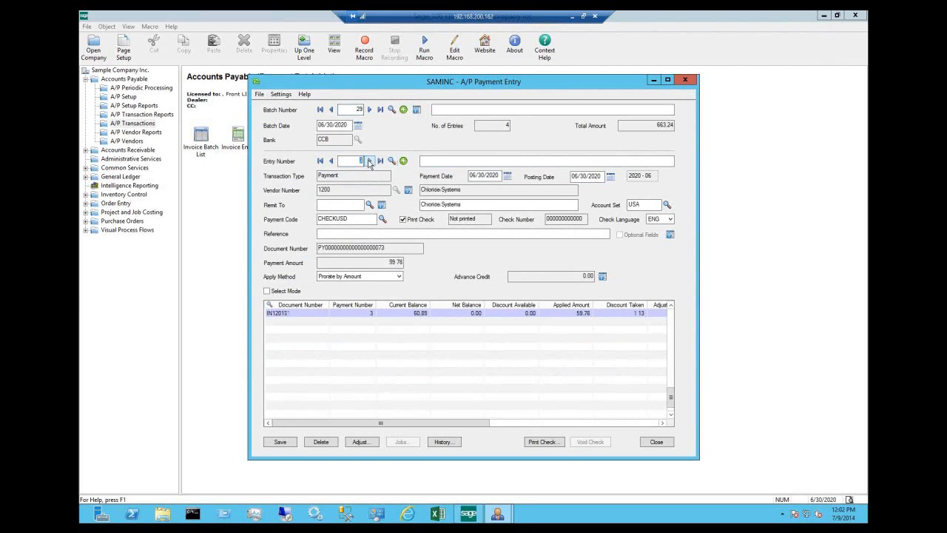
pyautogui.click(370, 162)
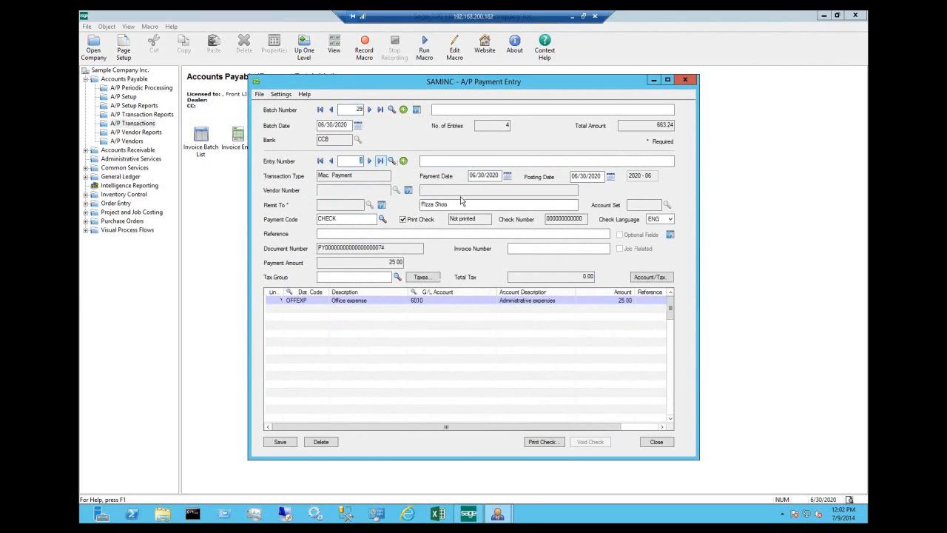
# Print the single check for the Pizza Shop entry on stock code APCK and confirm that it printed successfully
pyautogui.click(545, 442)
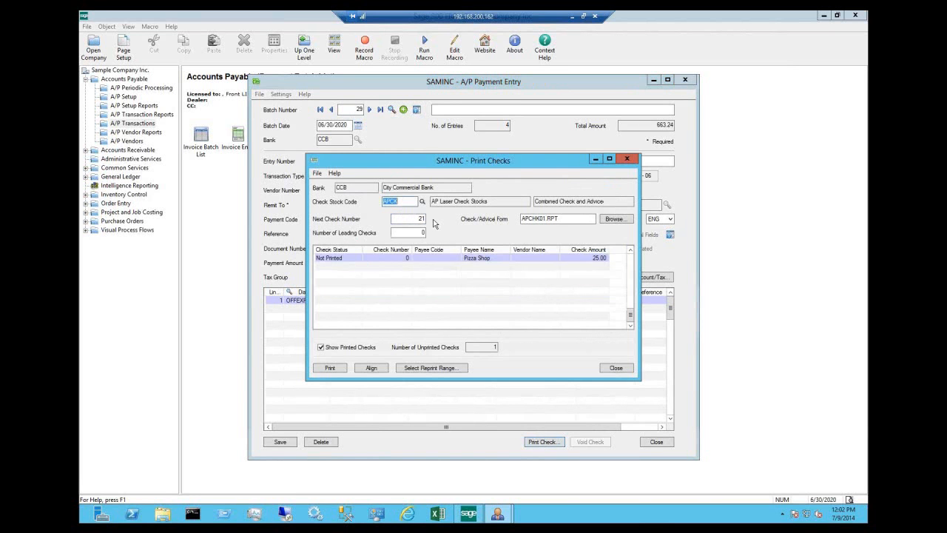
pyautogui.click(330, 368)
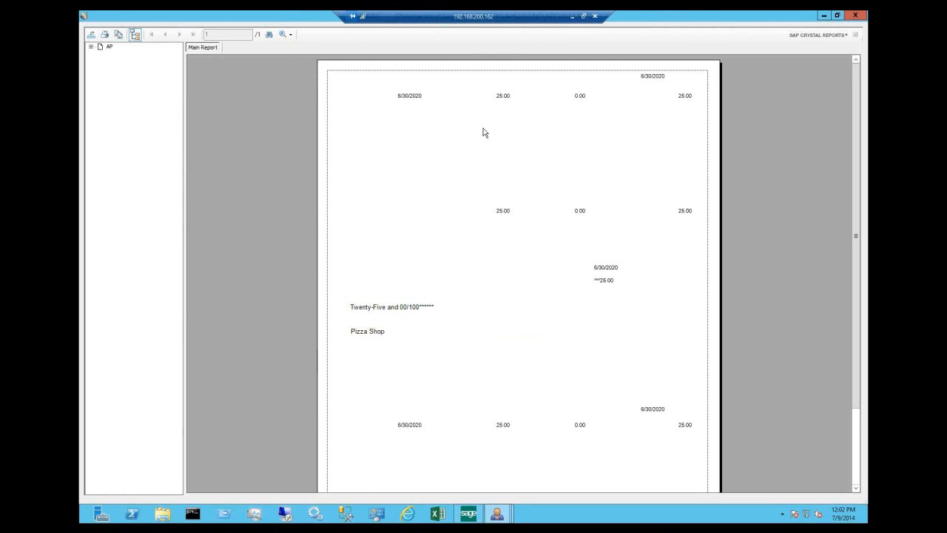
pyautogui.click(853, 20)
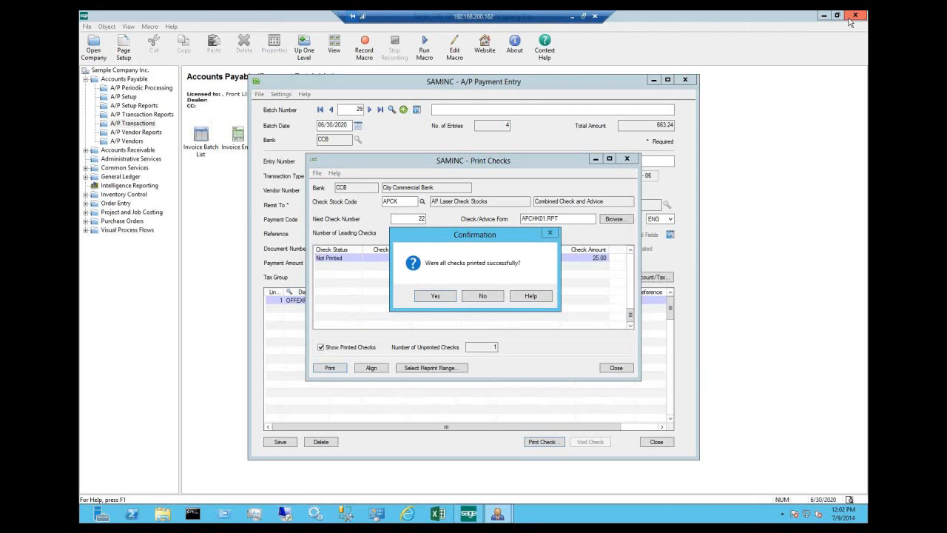
pyautogui.click(436, 296)
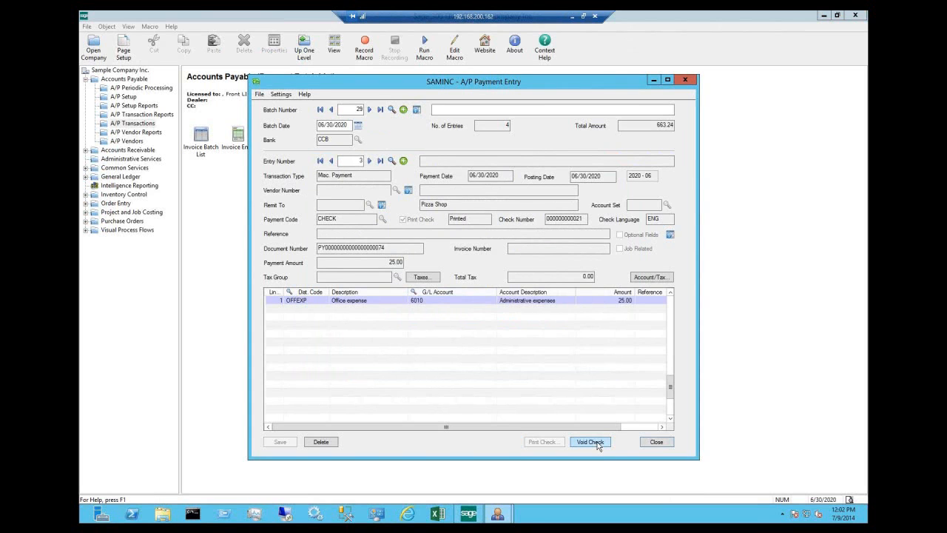
# Review the check status of the other entries in batch 29, then close the payment entry and the batch list
pyautogui.click(333, 162)
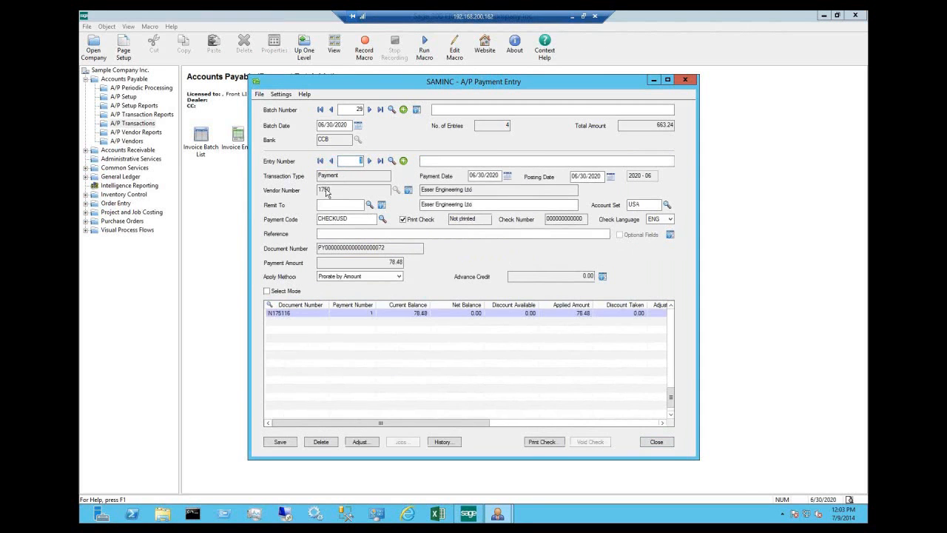
pyautogui.click(370, 161)
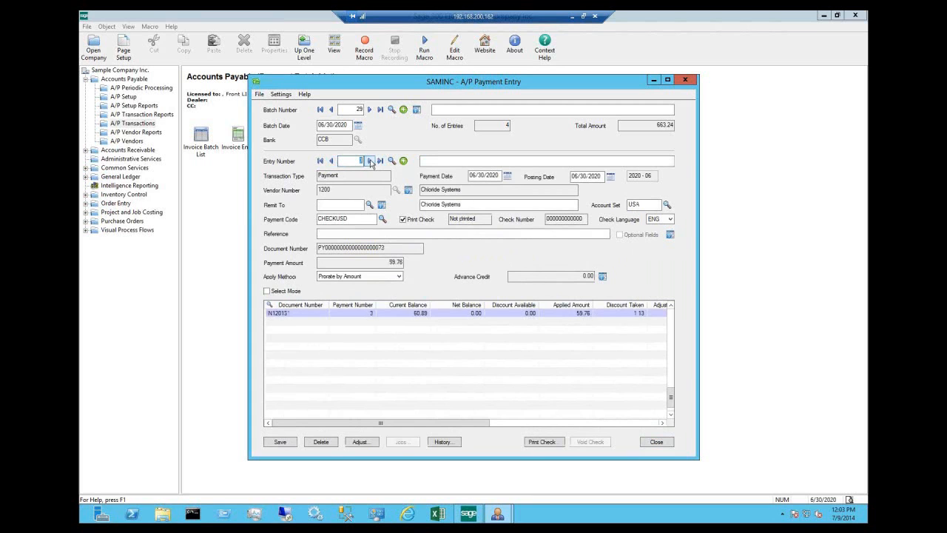
pyautogui.click(371, 162)
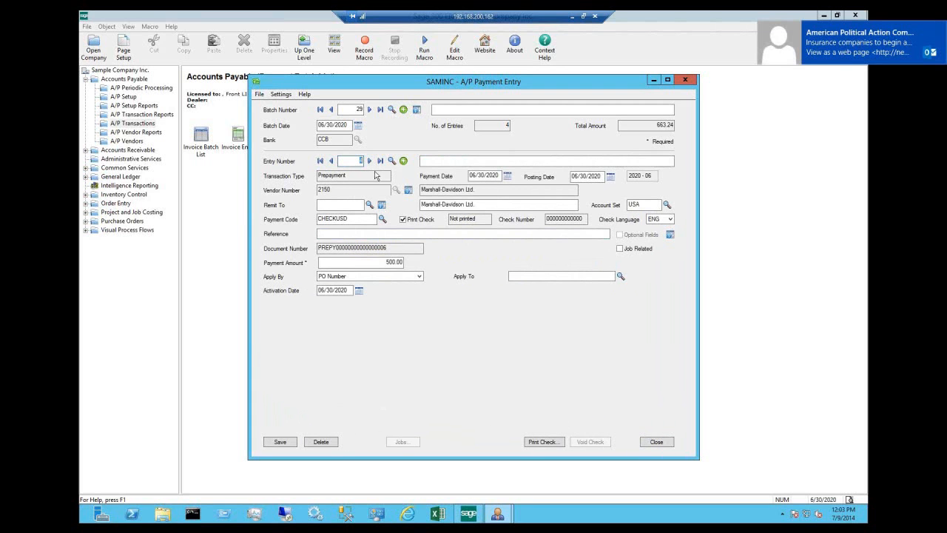
pyautogui.click(331, 161)
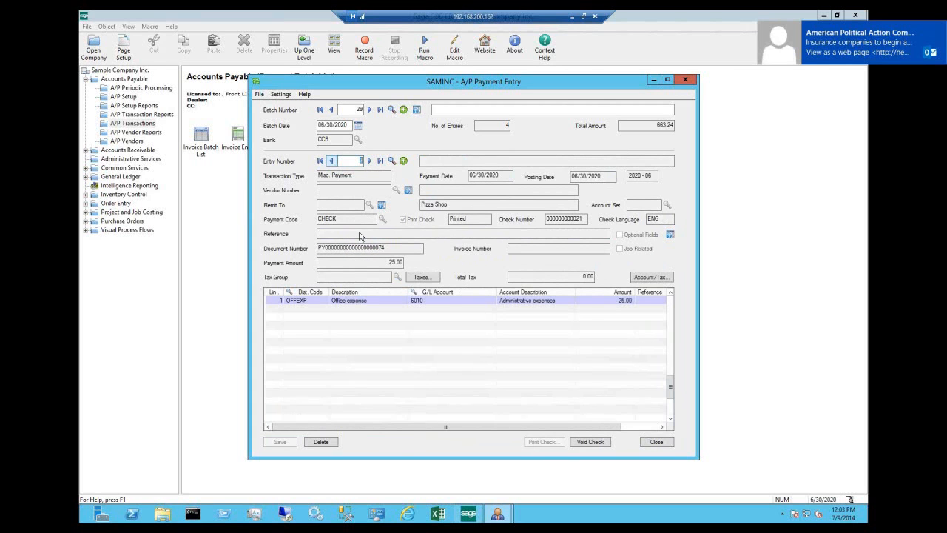
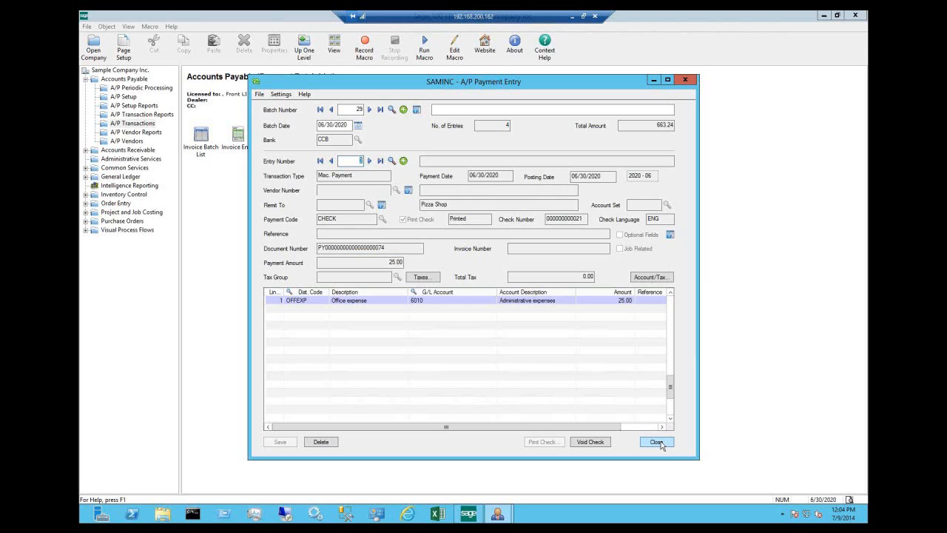
pyautogui.click(656, 442)
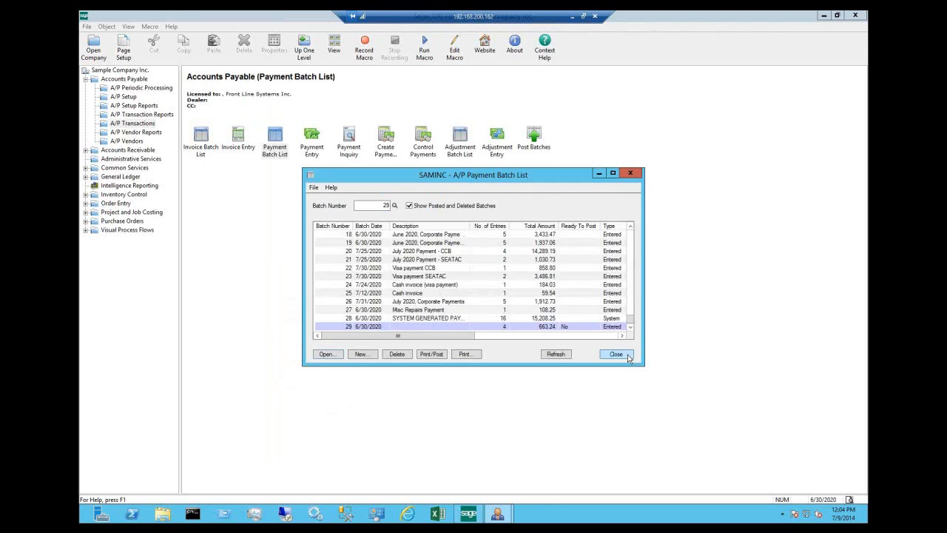
pyautogui.click(615, 354)
# Open the A/P distribution codes, view the first code AMEX, and look up the equipment rental code EQUIP
pyautogui.click(124, 96)
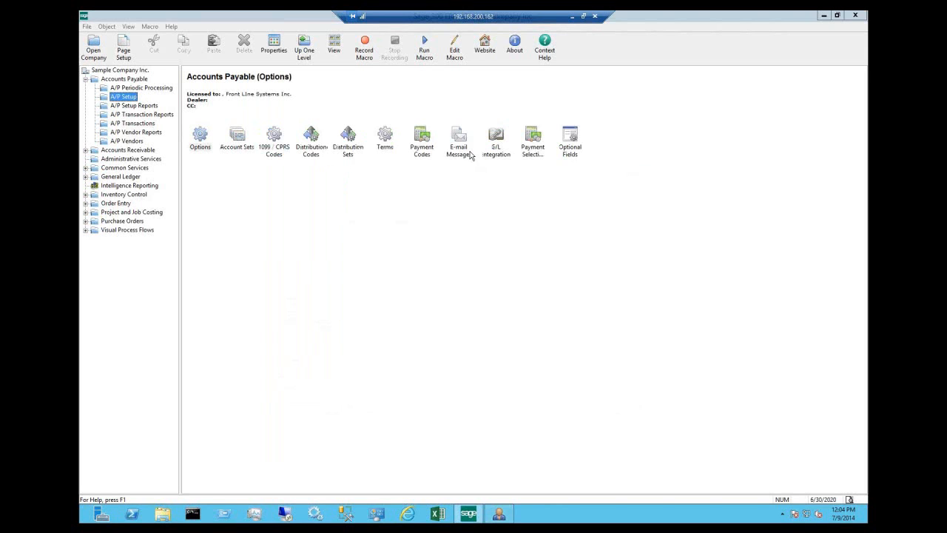
pyautogui.click(310, 136)
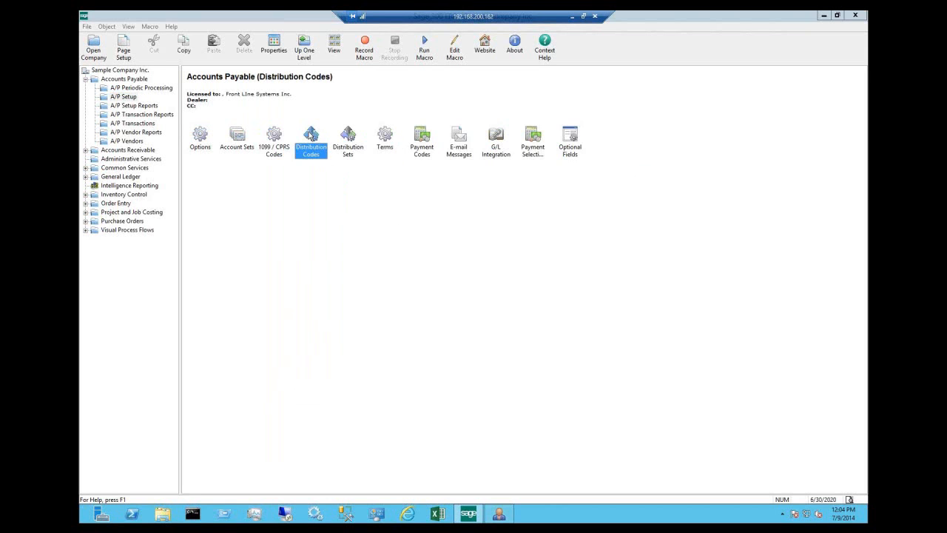
pyautogui.doubleClick(311, 136)
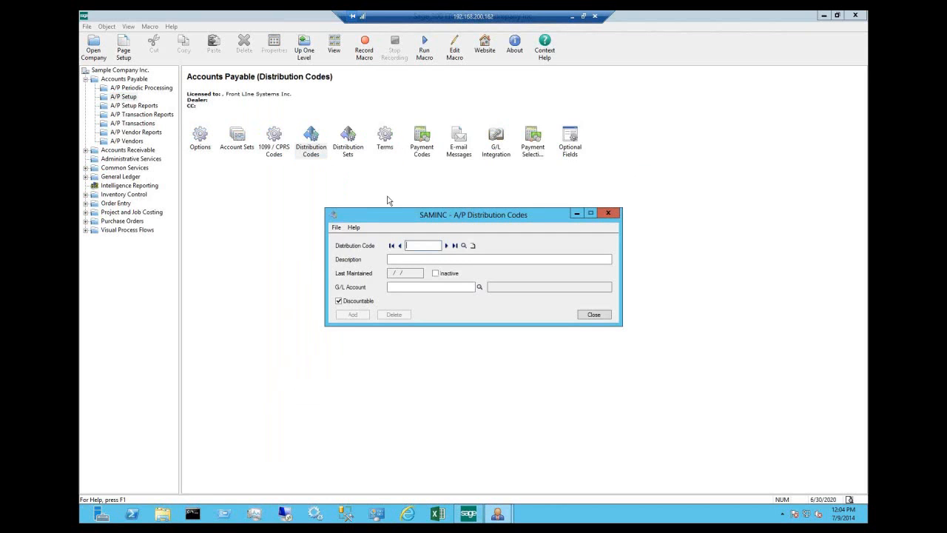
pyautogui.click(392, 245)
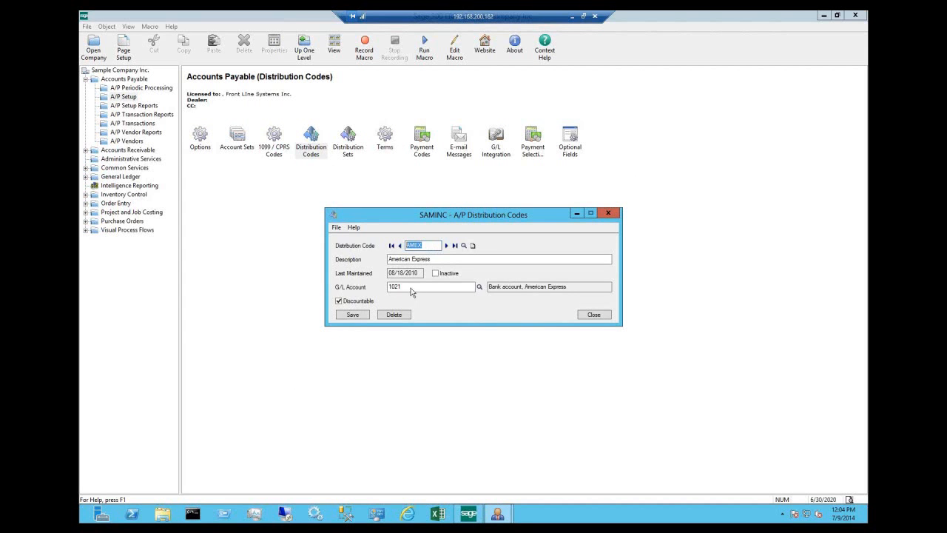
pyautogui.click(402, 288)
pyautogui.click(464, 246)
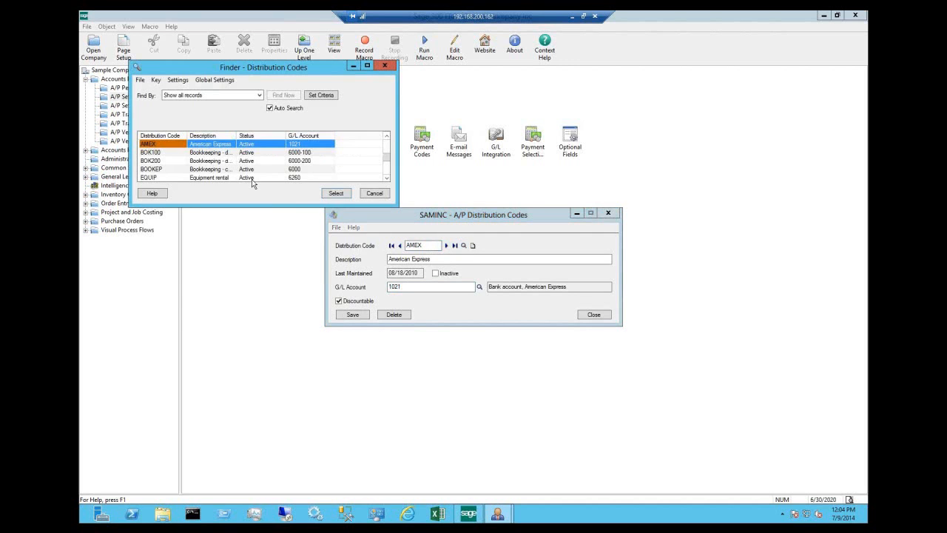
pyautogui.click(251, 179)
pyautogui.press('Return')
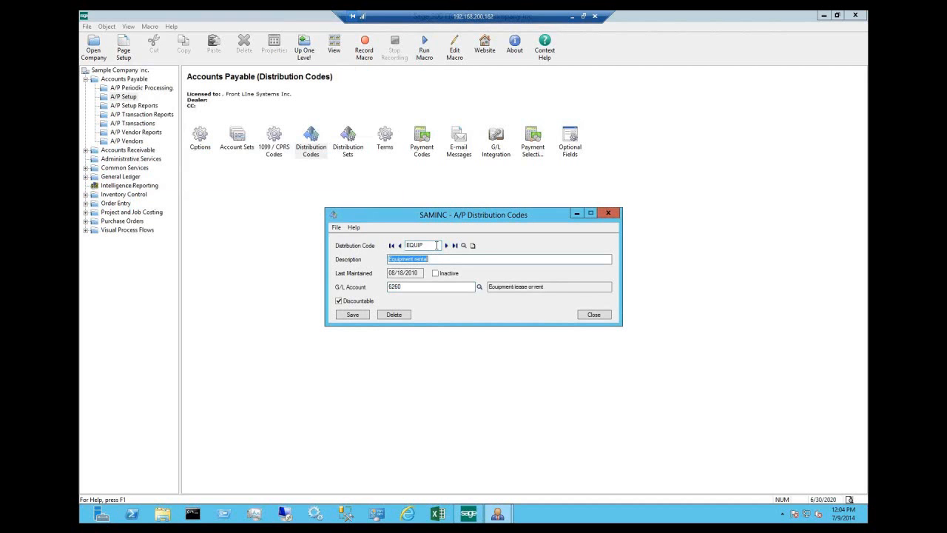
# Browse the distribution codes following EQUIP up to the purchased - miscellaneous code, then close the distribution codes
pyautogui.click(446, 245)
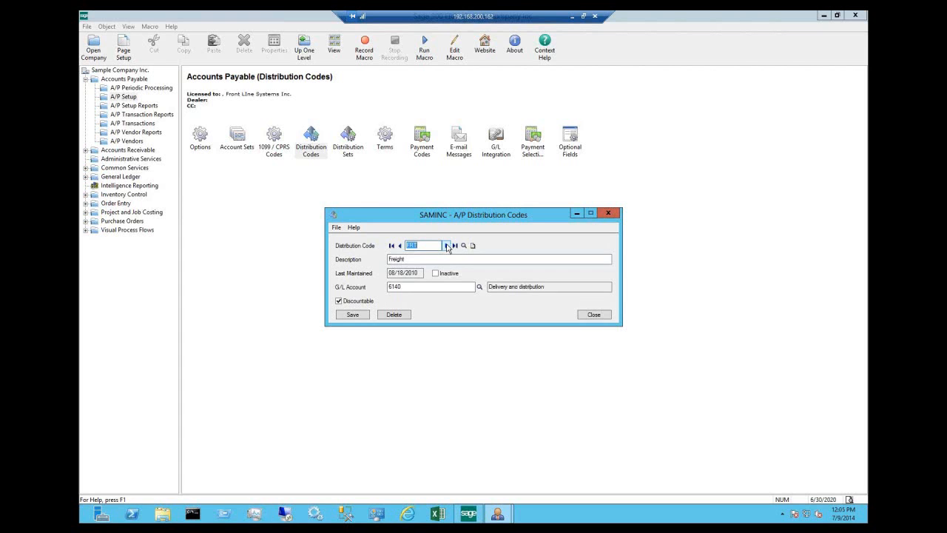
pyautogui.click(446, 245)
pyautogui.click(447, 245)
pyautogui.click(446, 245)
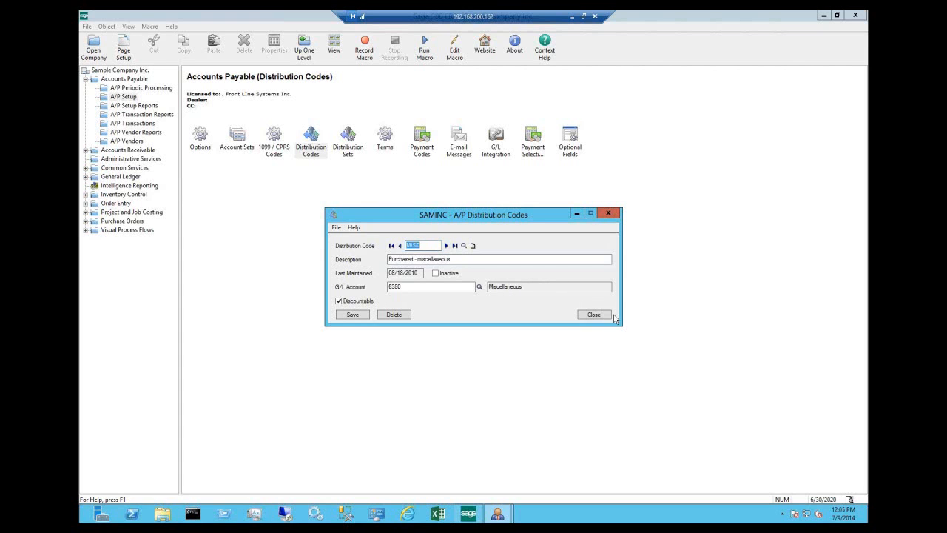
pyautogui.click(594, 315)
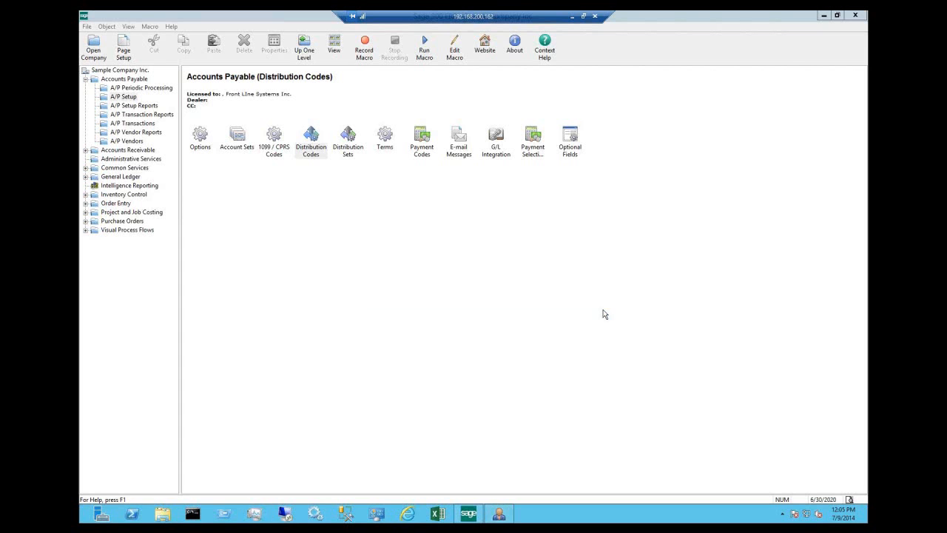
# View the bookkeeping fees distribution set BOOK with its distribution method and codes, then close it
pyautogui.doubleClick(353, 139)
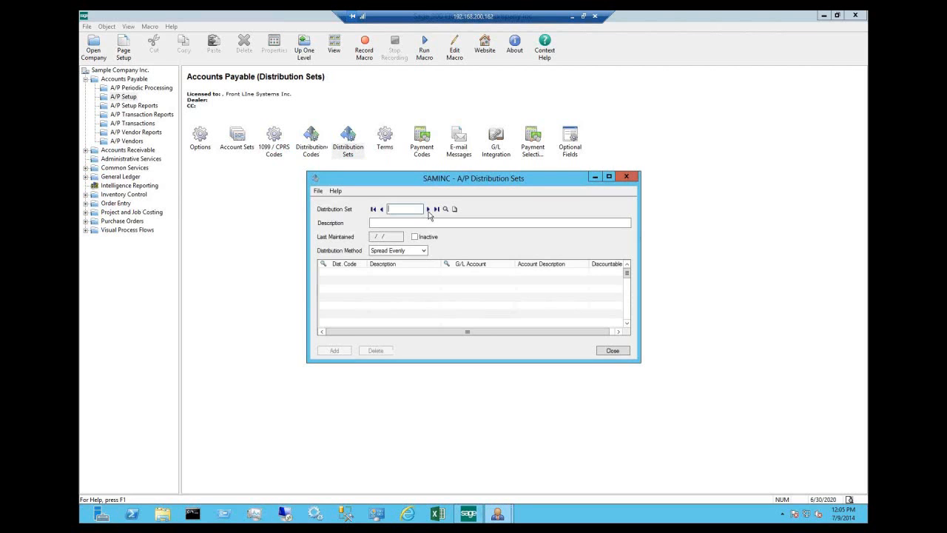
pyautogui.click(427, 210)
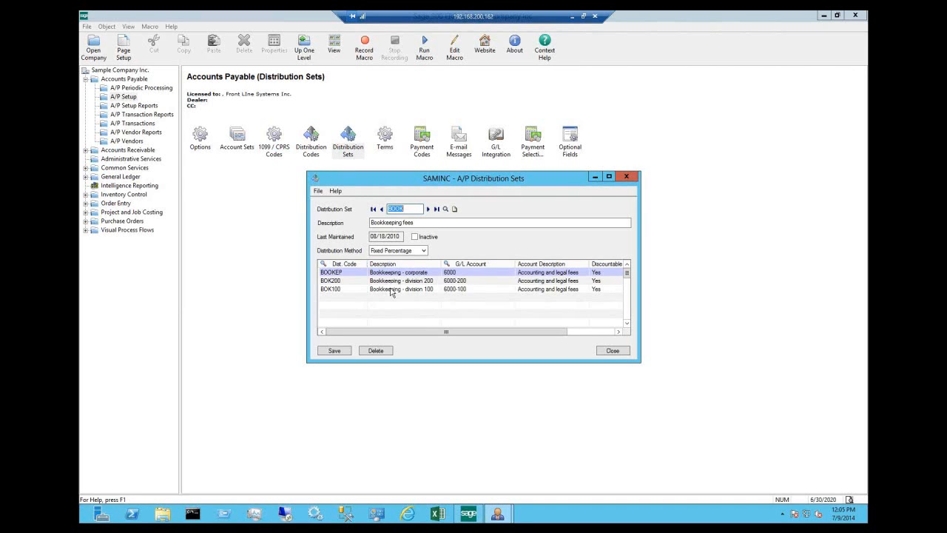
pyautogui.click(613, 352)
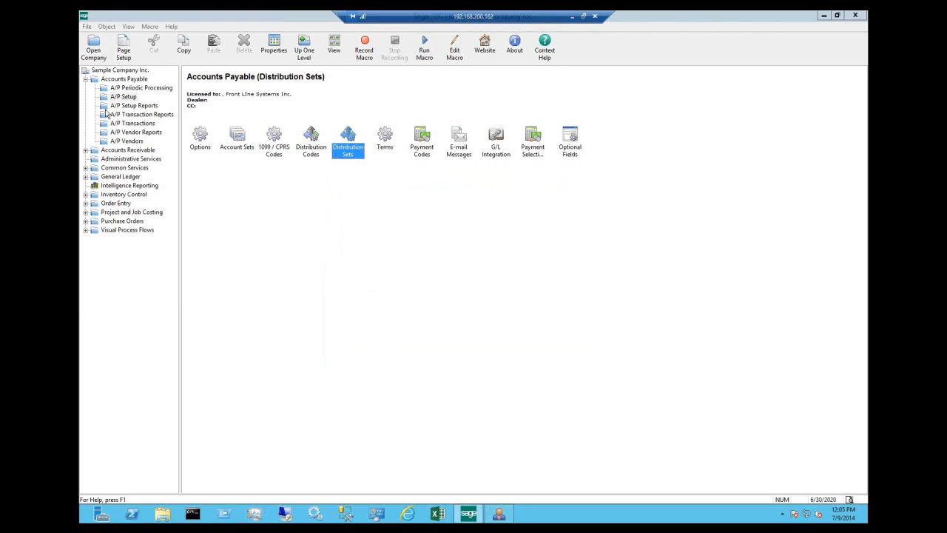
# Return to the A/P payment batch list and reopen batch 29 in payment entry
pyautogui.click(125, 124)
pyautogui.doubleClick(274, 142)
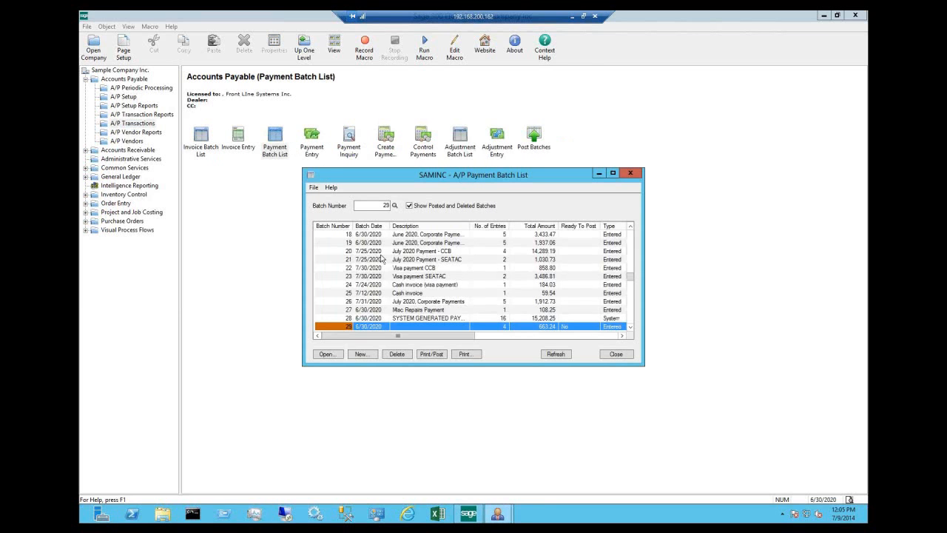
pyautogui.click(334, 356)
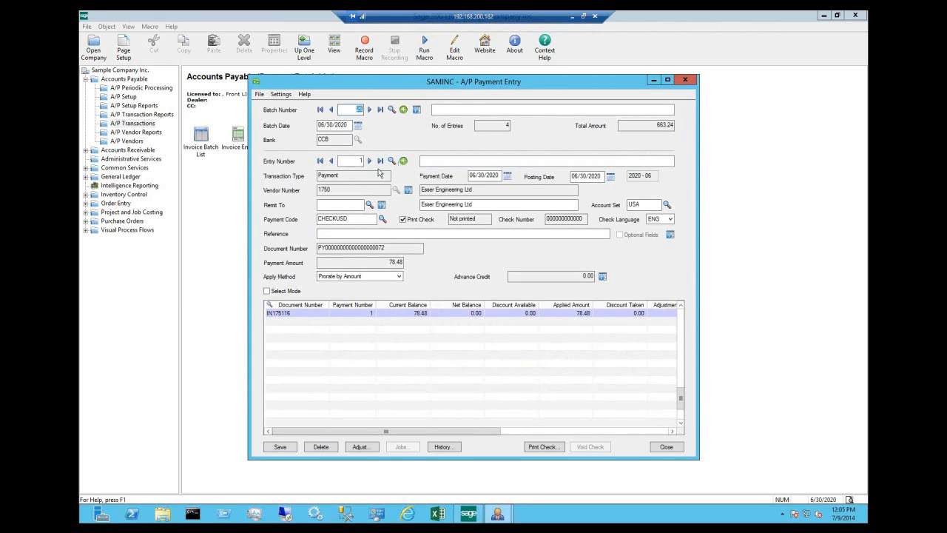
# Start a new entry in payment batch 29 for vendor Eastern Sand Shore Enterprise with the transaction type Misc. Payment
pyautogui.click(403, 162)
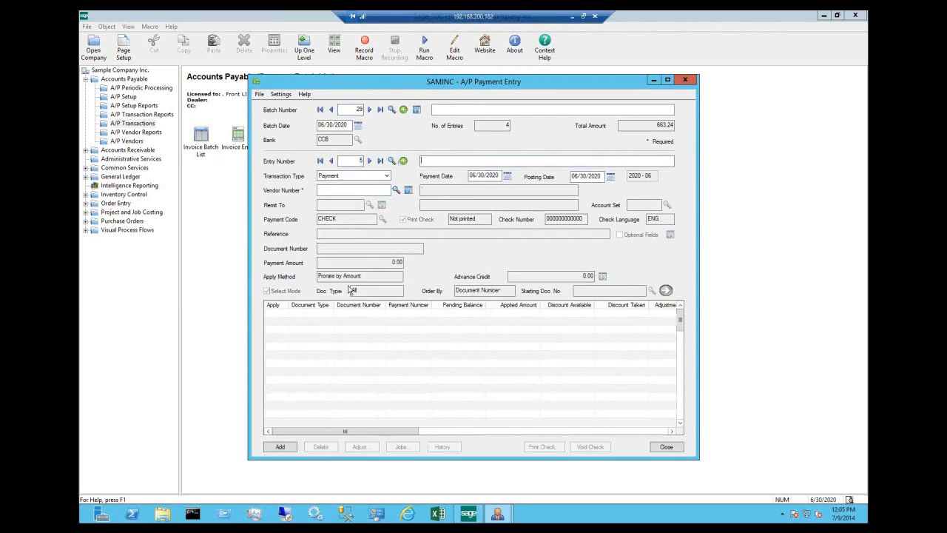
pyautogui.click(395, 192)
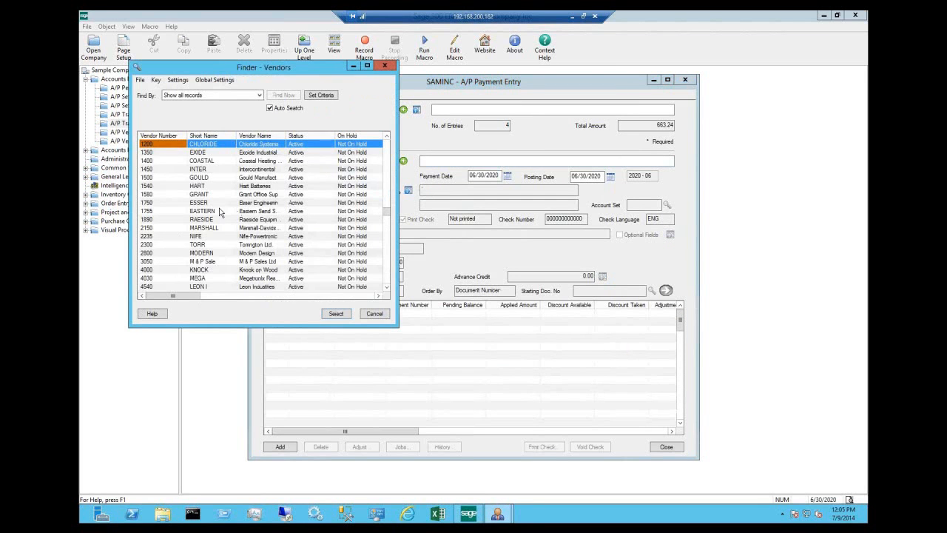
pyautogui.doubleClick(219, 212)
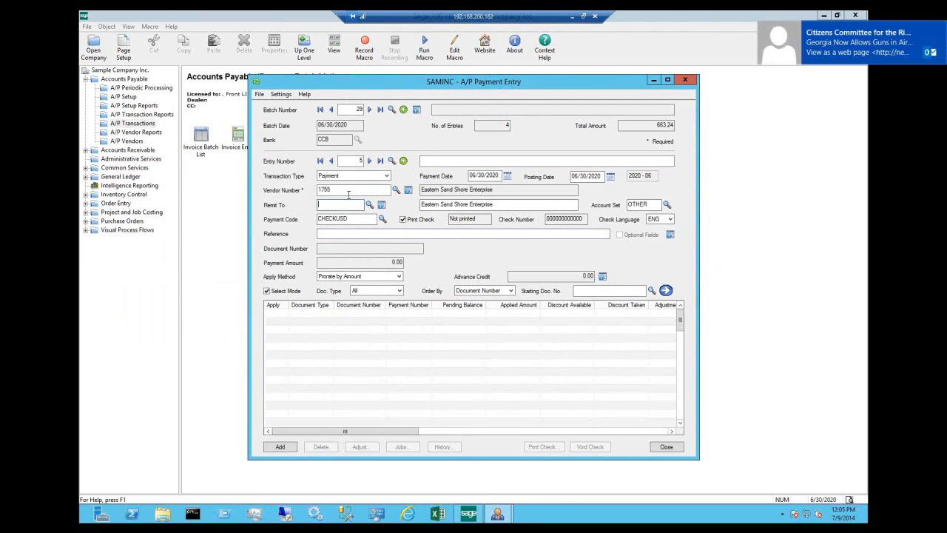
pyautogui.click(365, 178)
pyautogui.click(366, 180)
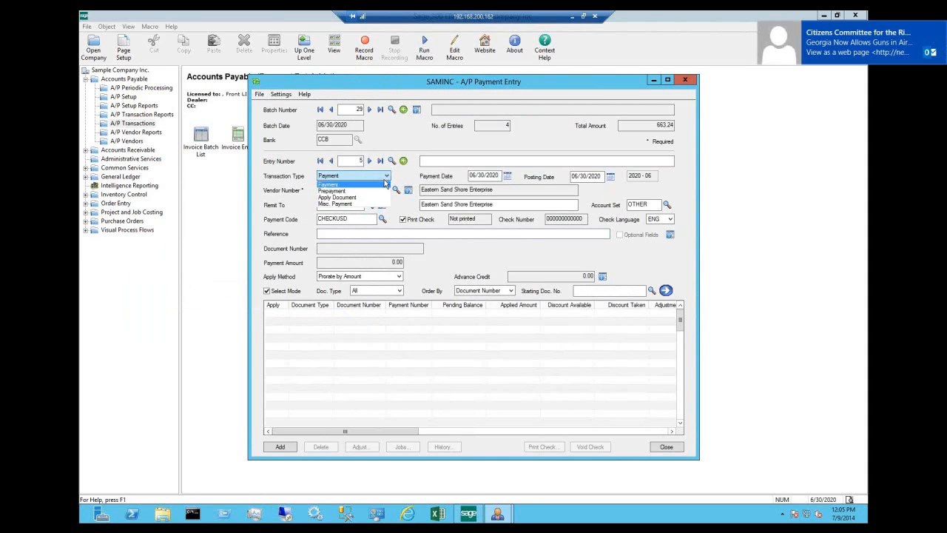
pyautogui.click(360, 205)
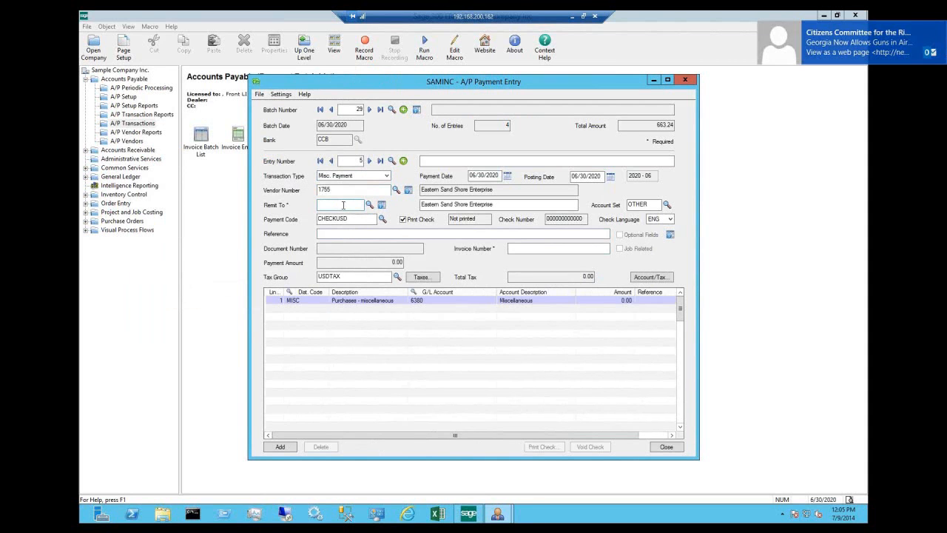
# Delete the detail line with distribution code MISC from the miscellaneous payment entry
pyautogui.click(303, 311)
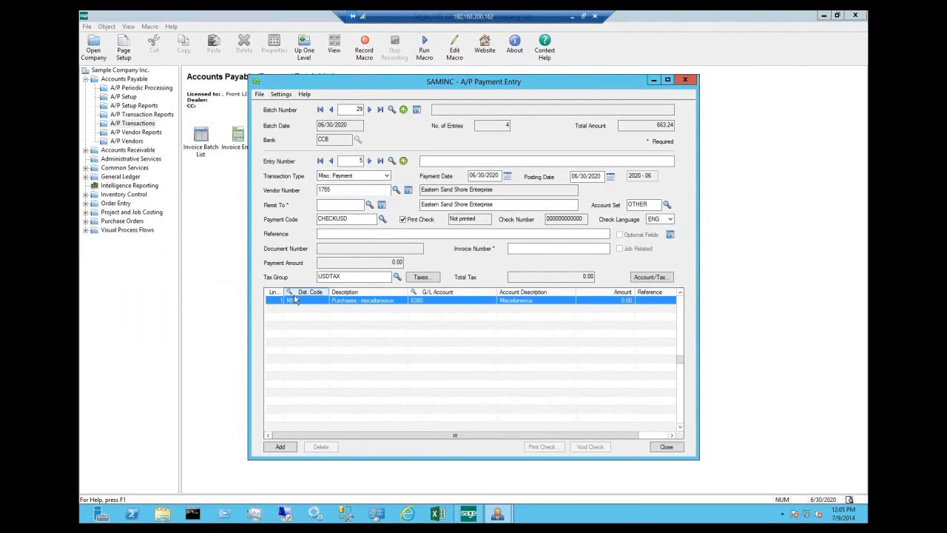
pyautogui.click(314, 301)
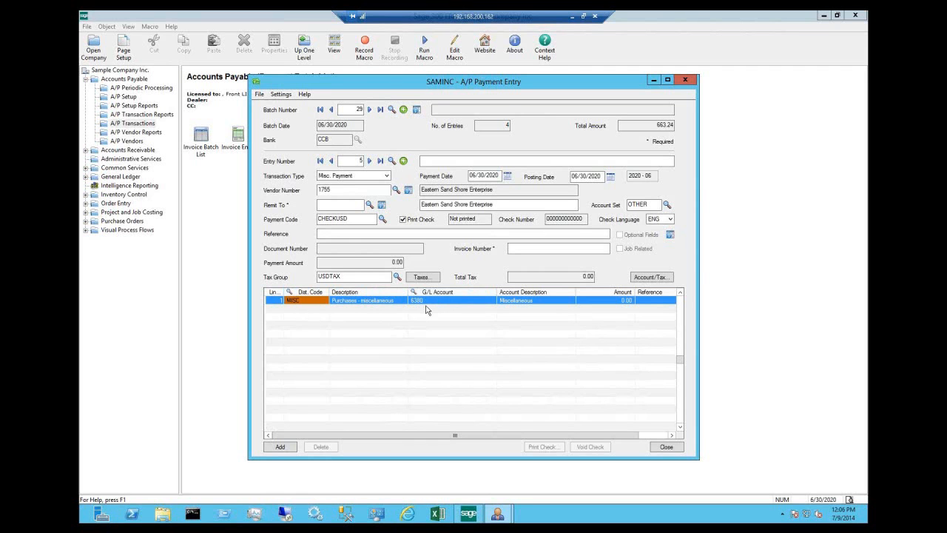
pyautogui.press('Delete')
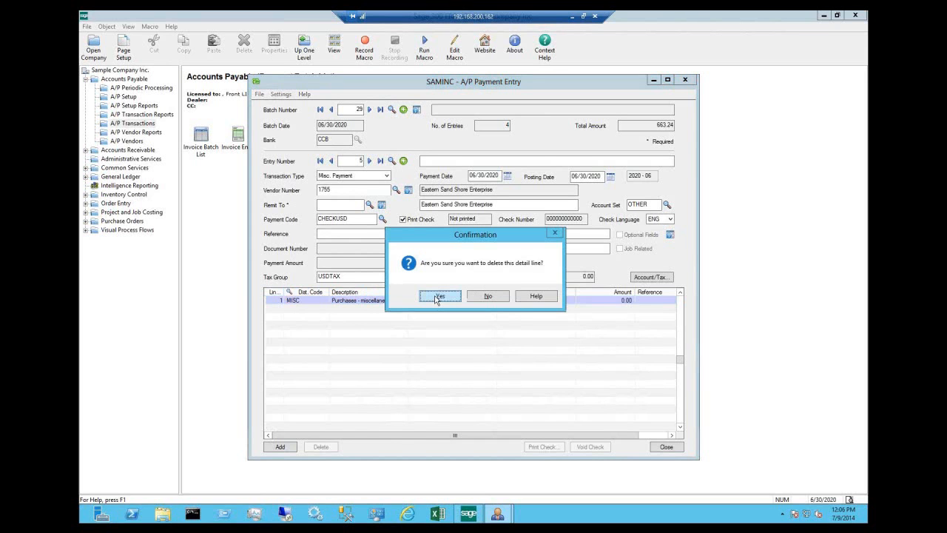
pyautogui.click(438, 297)
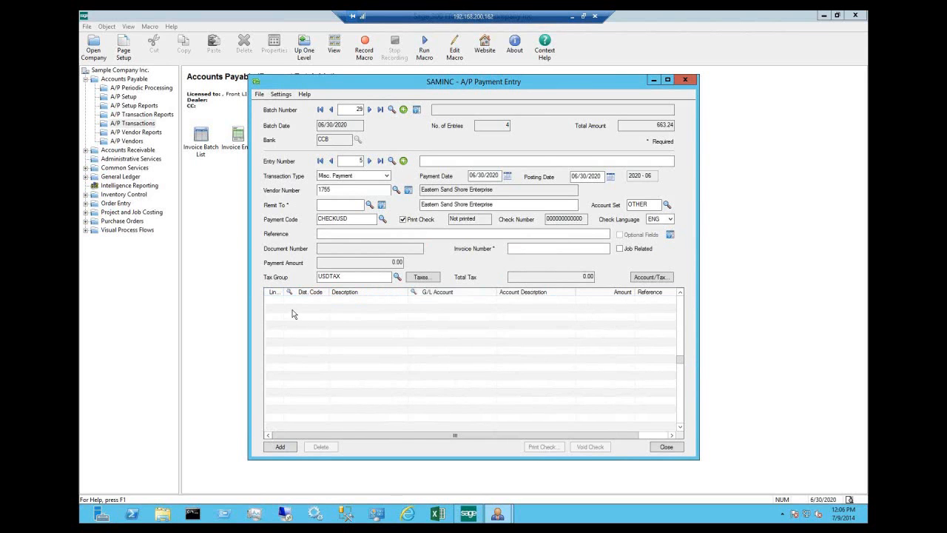
# Add a blank detail line to the miscellaneous payment and look through the distribution codes available for it
pyautogui.click(289, 292)
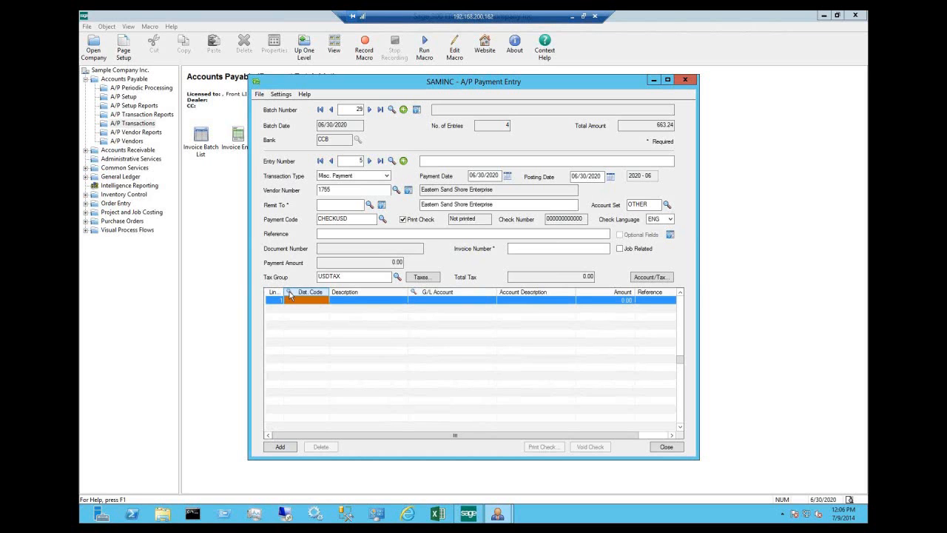
pyautogui.click(289, 293)
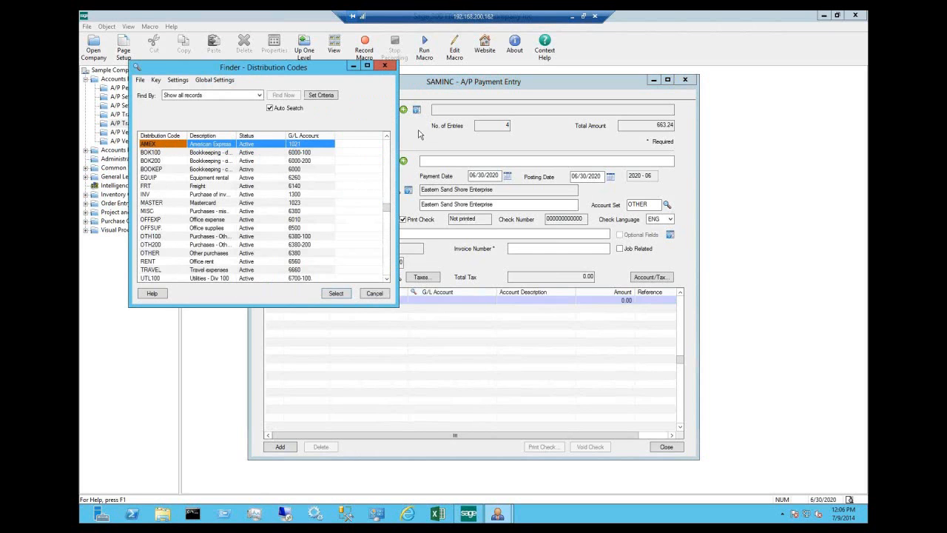
pyautogui.click(199, 221)
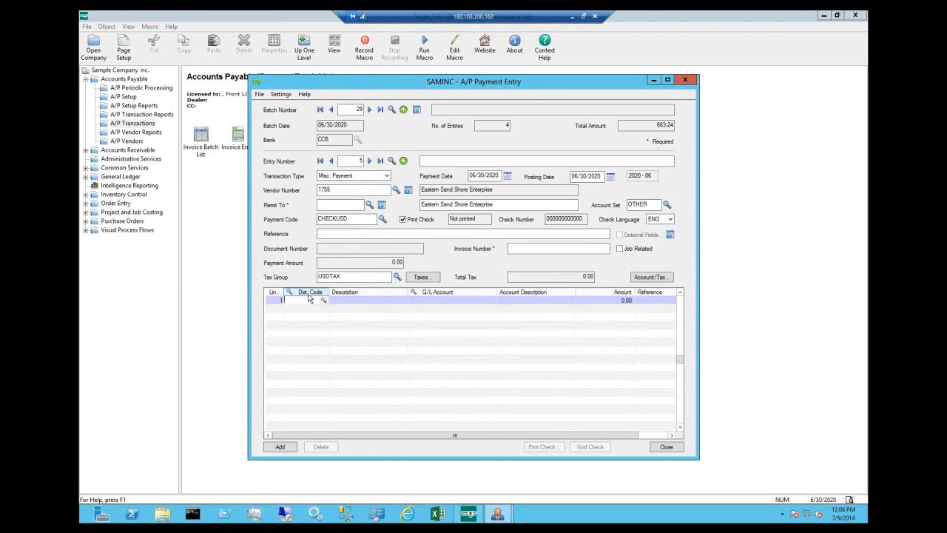
# Close the payment entry without adding the miscellaneous payment, and close the A/P payment batch list
pyautogui.click(685, 79)
pyautogui.click(458, 295)
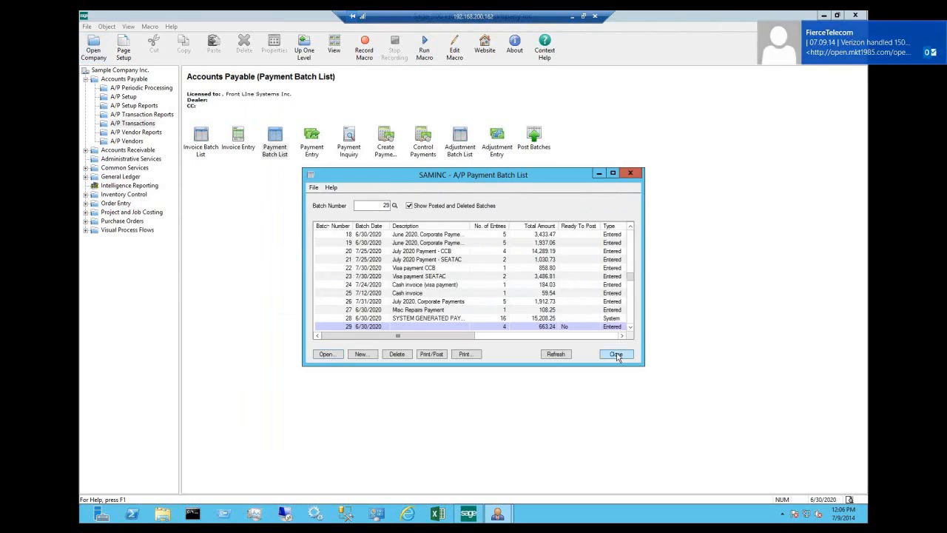
pyautogui.click(615, 355)
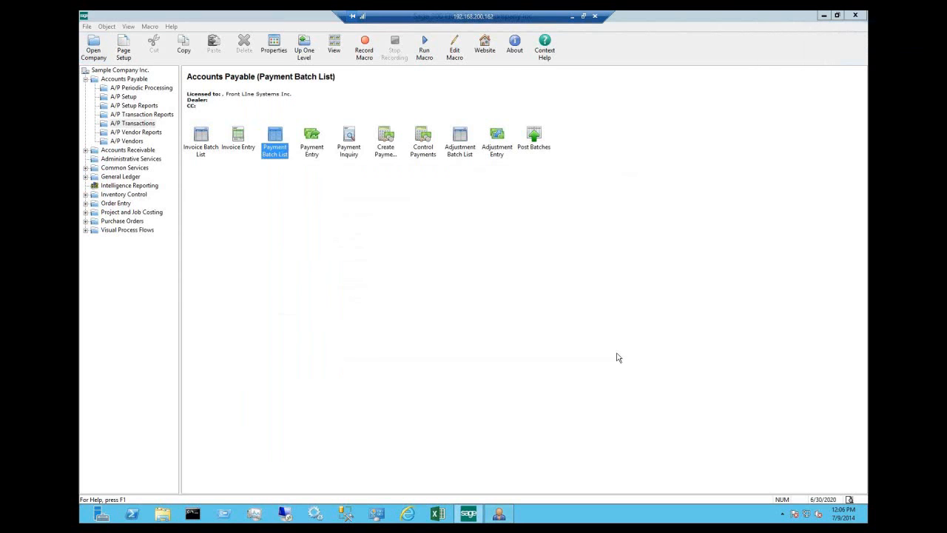
# Create a new A/P invoice batch with an invoice for vendor Intercontinental Electronics and document number KGKHKJH
pyautogui.click(197, 133)
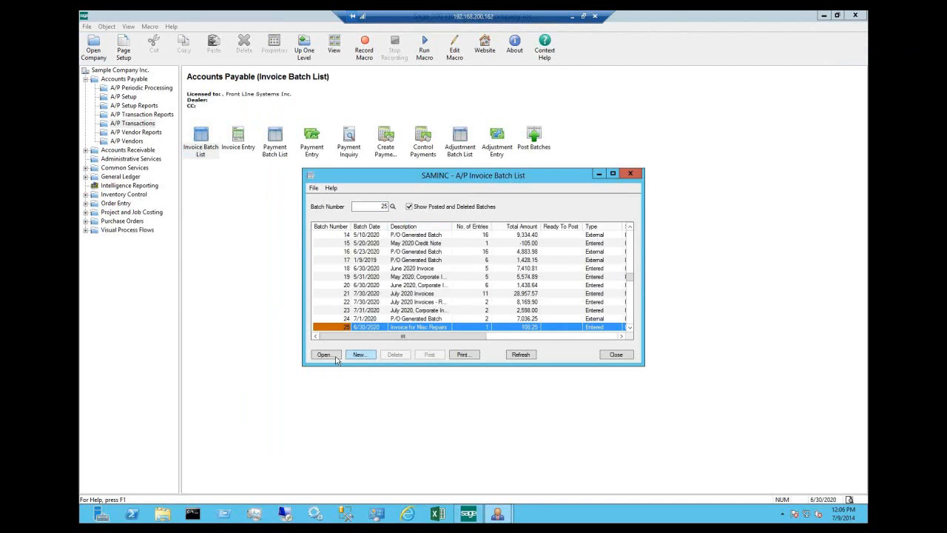
pyautogui.click(358, 355)
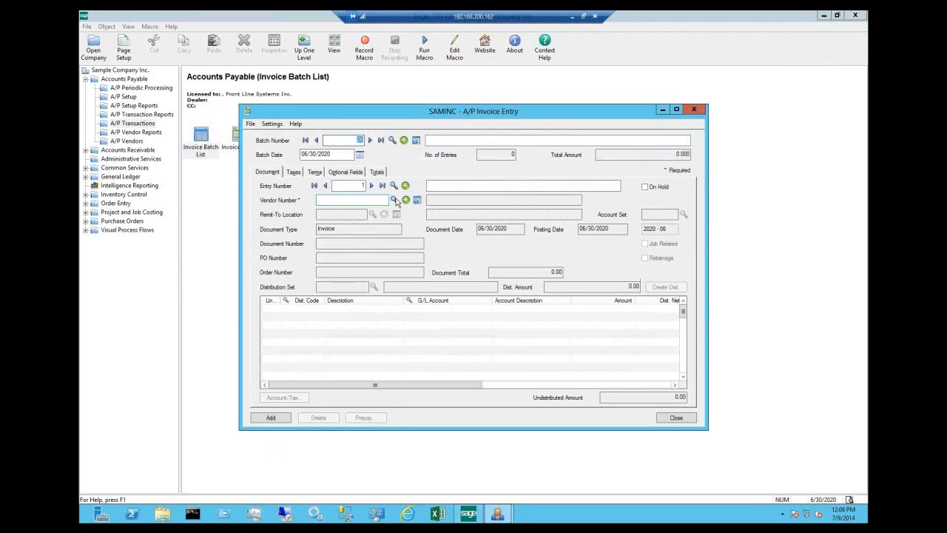
pyautogui.click(393, 200)
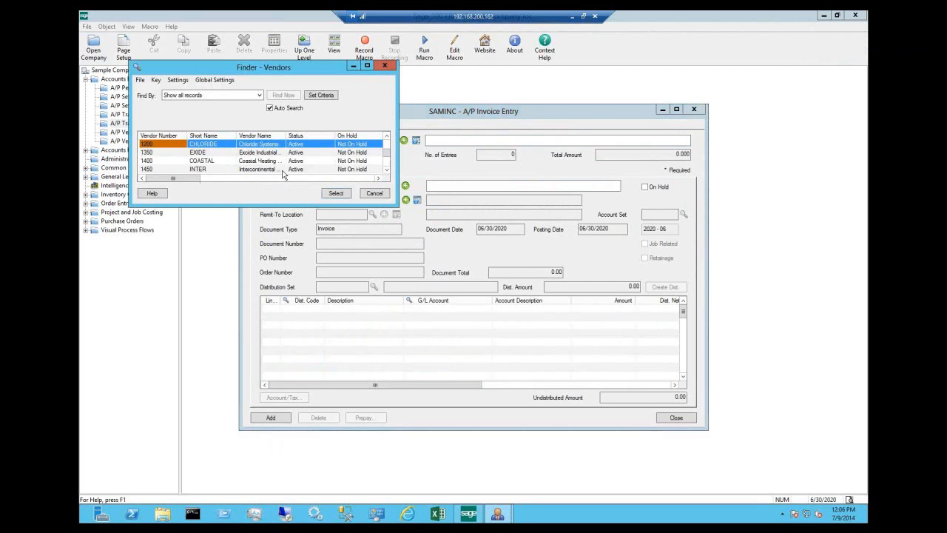
pyautogui.click(283, 171)
pyautogui.click(336, 193)
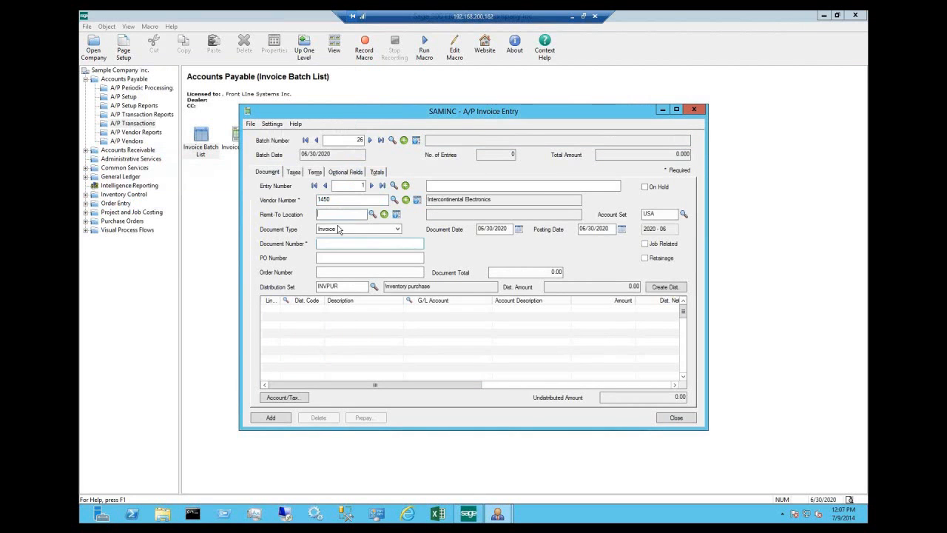
pyautogui.click(335, 243)
pyautogui.write('KGKHKJH')
# Set the invoice's distribution set to BOOK with a distribution amount of 1000, create the distribution and select the corporate line's amount
pyautogui.doubleClick(342, 286)
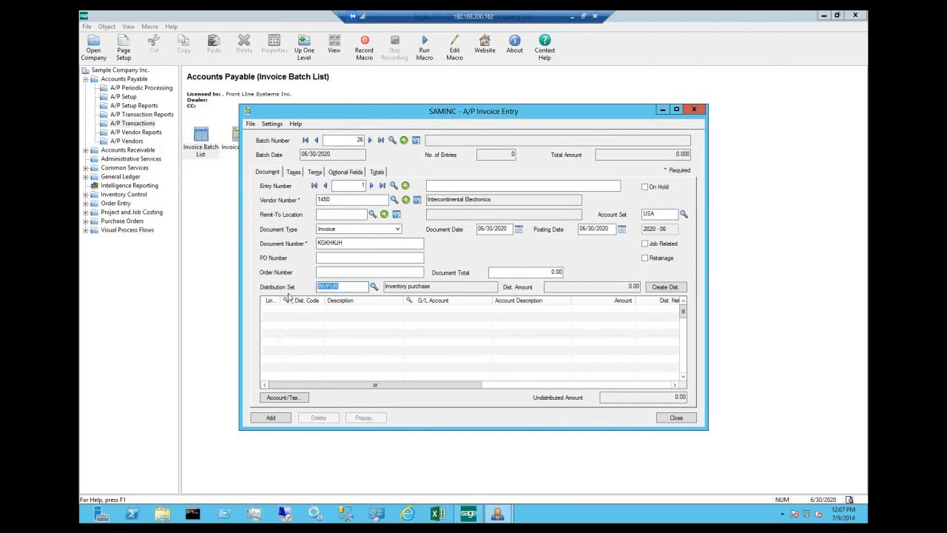
pyautogui.write('EOOK')
pyautogui.press('Tab')
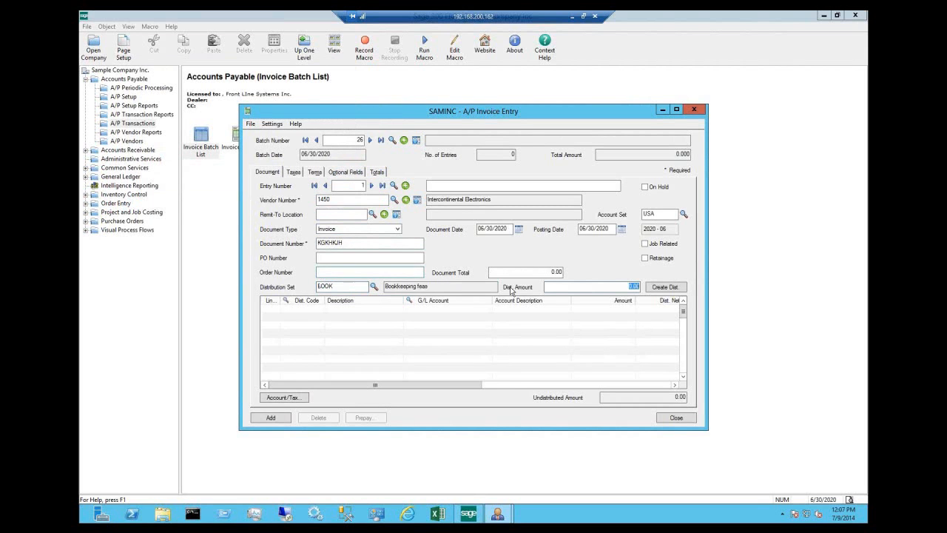
pyautogui.click(616, 286)
pyautogui.write('1000')
pyautogui.click(666, 288)
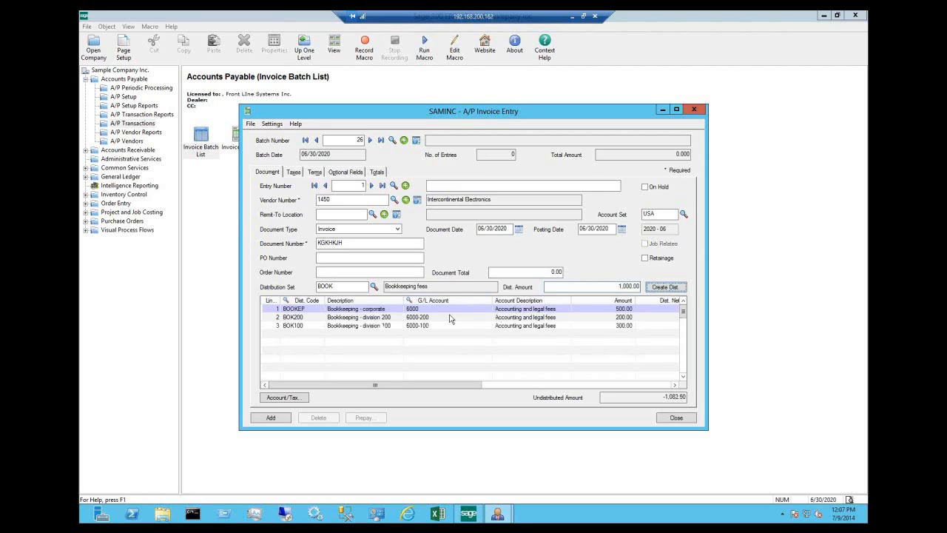
pyautogui.click(614, 309)
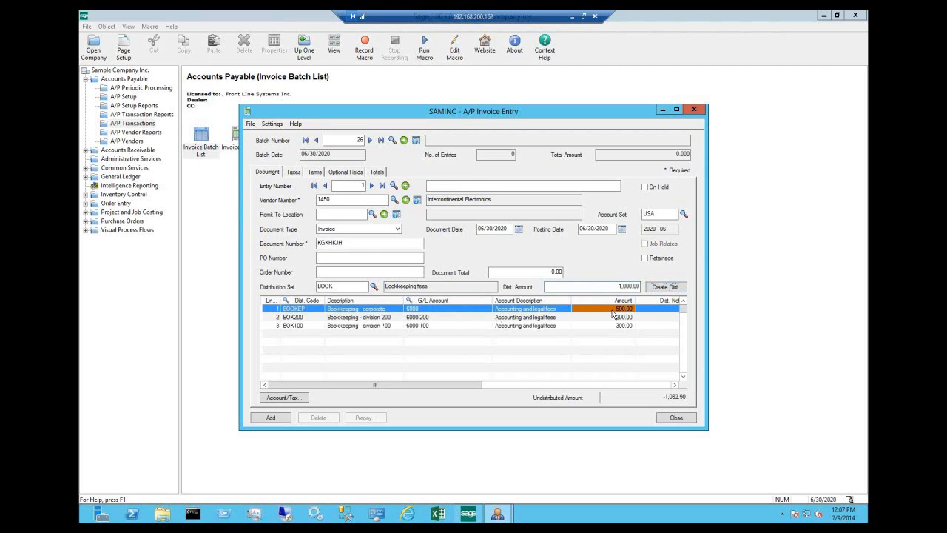